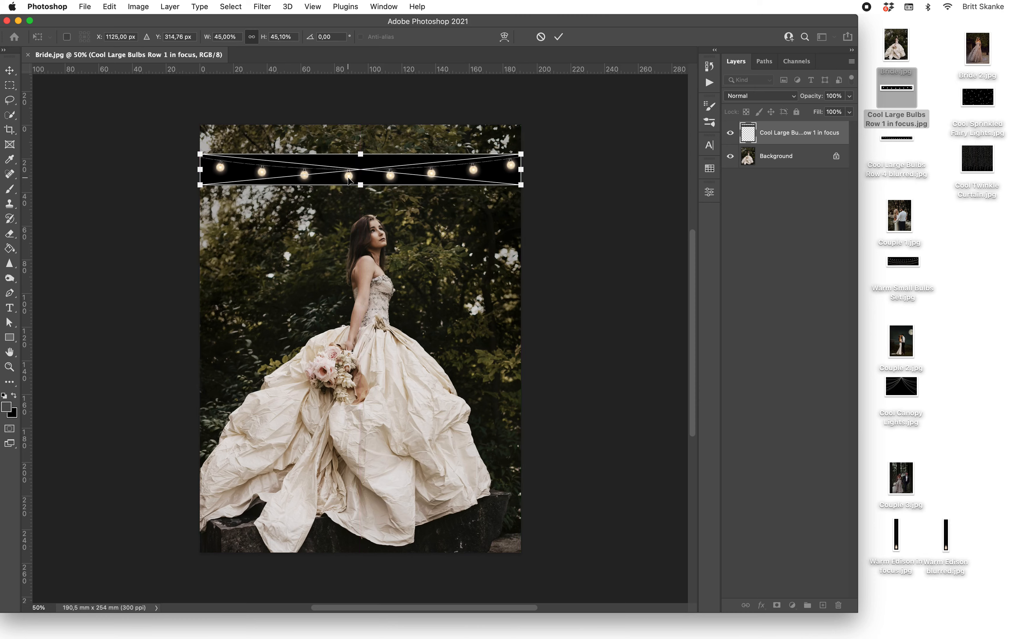
Step: Commit the placed Cool Large Bulbs Row 1 in focus image and set its layer's blend mode to Screen
left_click(559, 37)
key("b")
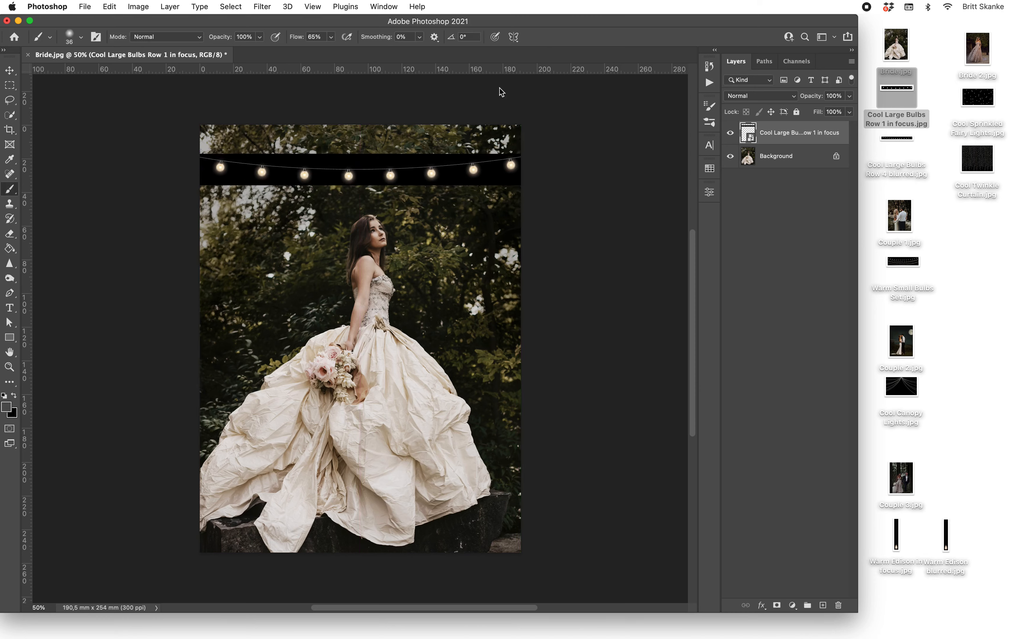
left_click(9, 70)
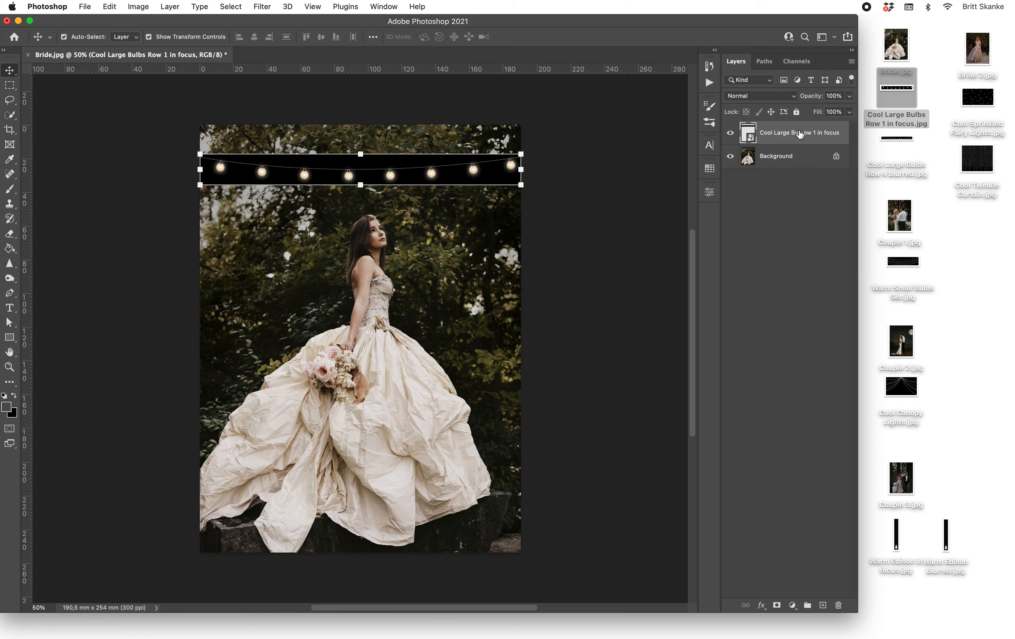
left_click(792, 98)
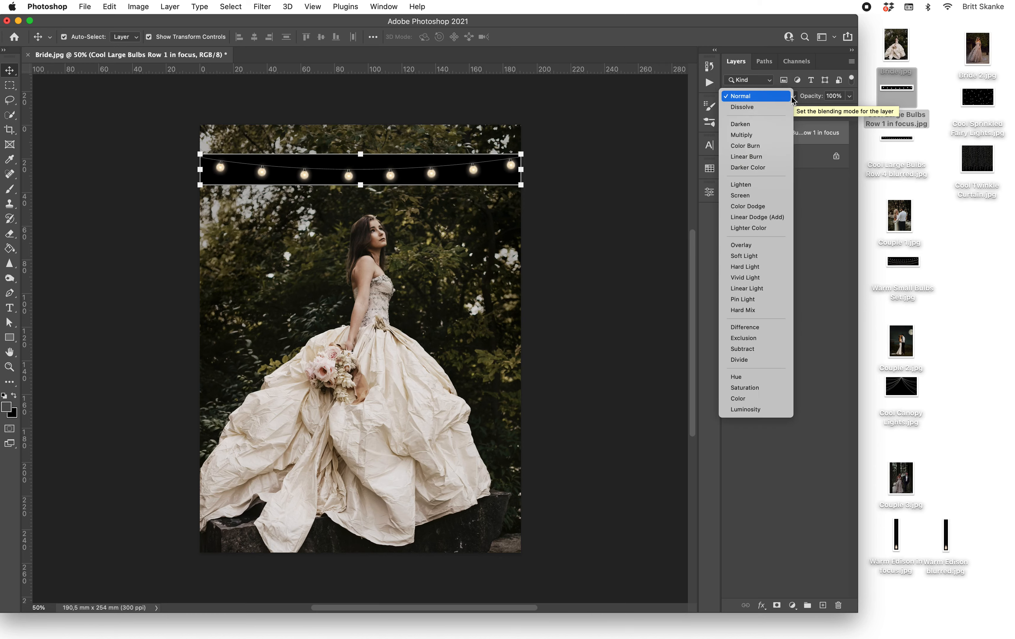
left_click(755, 196)
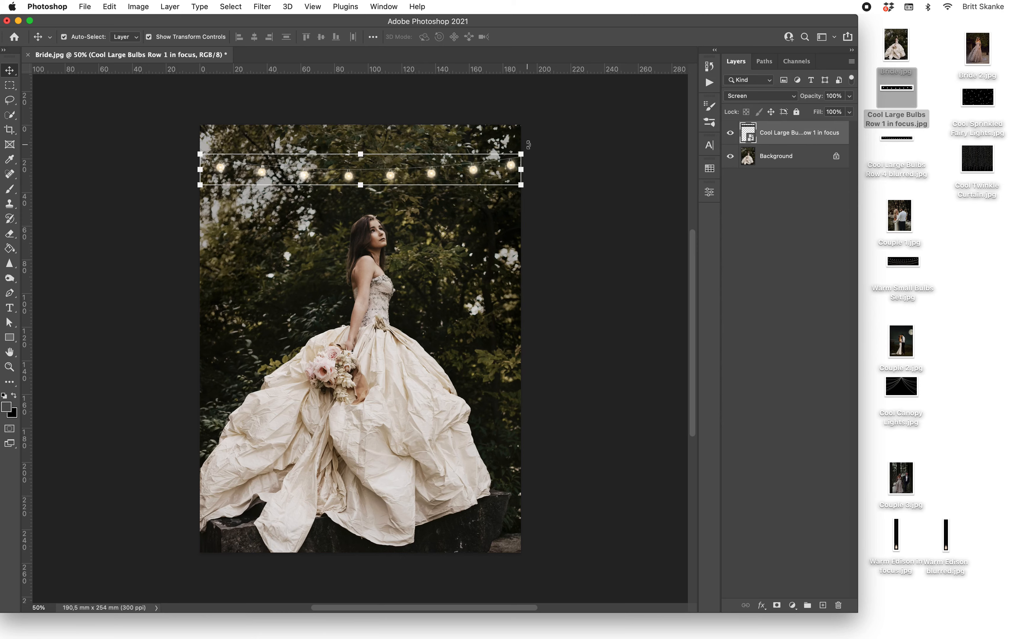
Step: Enlarge and tilt the in-focus bulb row so it rises to the right and spans beyond both photo edges above the bride
left_click_drag(528, 145, 685, 144)
left_click_drag(426, 169, 335, 187)
left_click(559, 36)
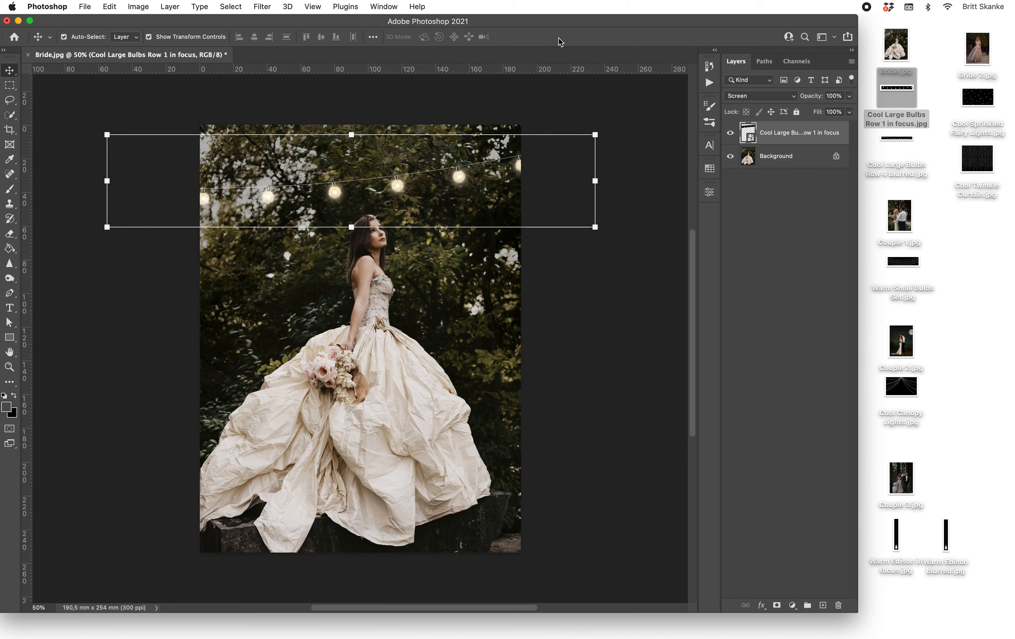
left_click(630, 166)
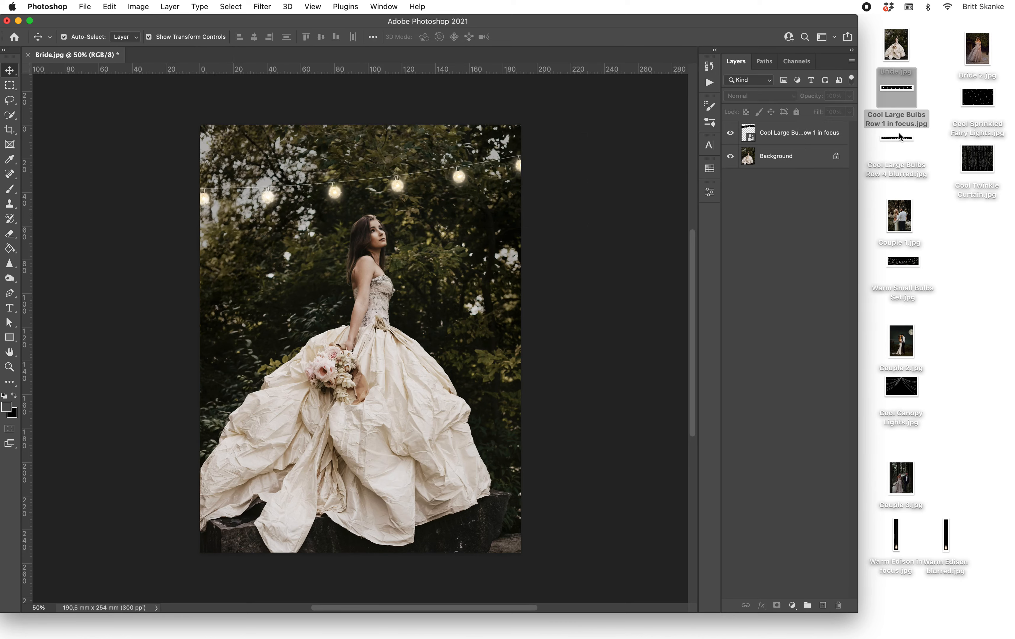
Step: Place Cool Large Bulbs Row 4 blurred.jpg across the upper part of the bride photo and set its blend mode to Screen
left_click_drag(897, 138, 365, 156)
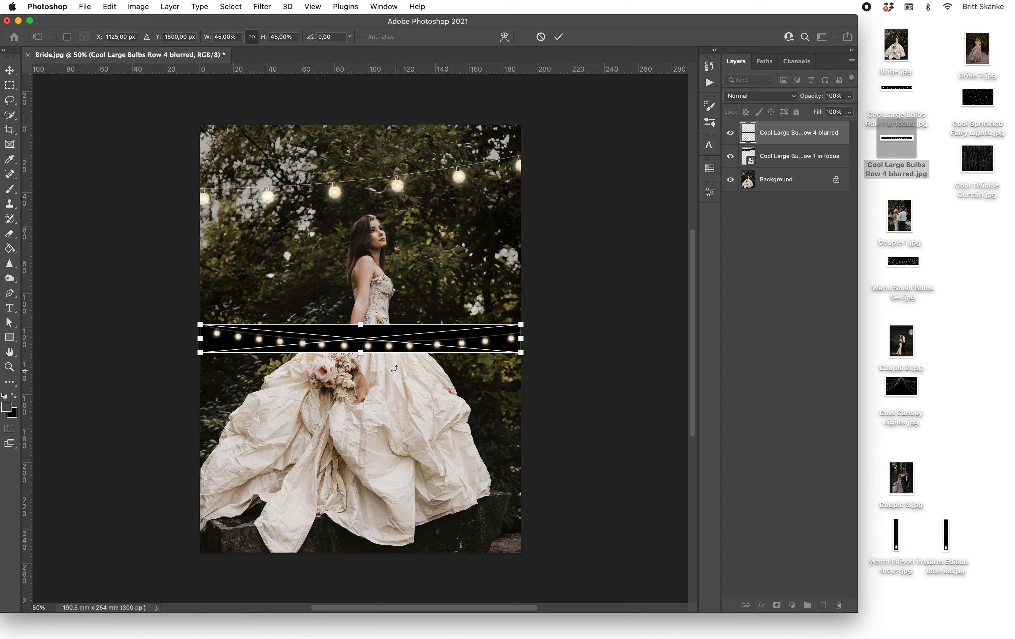
left_click_drag(391, 346, 392, 162)
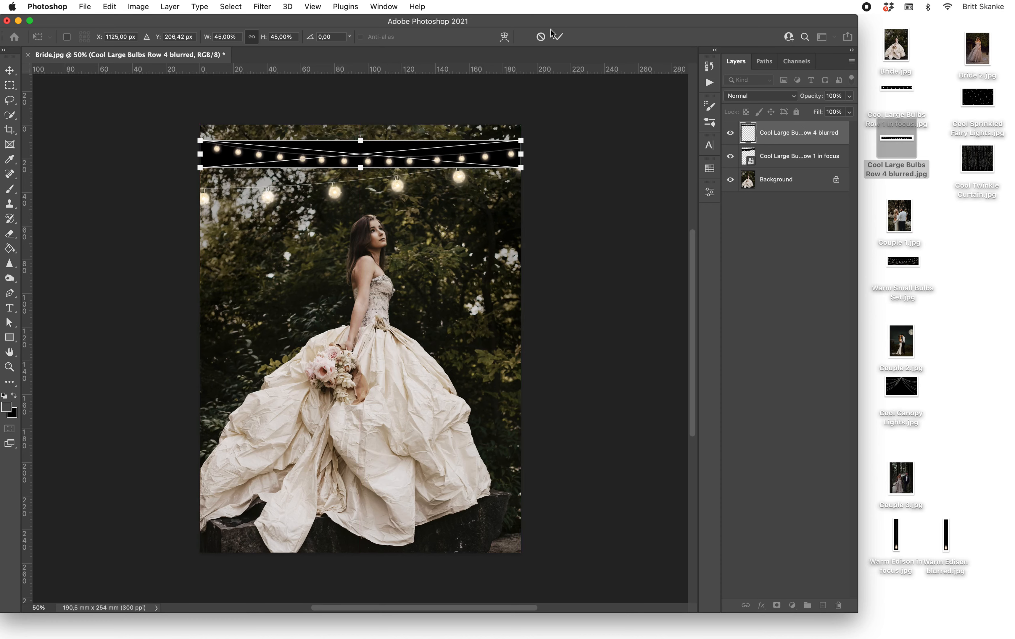
left_click(560, 38)
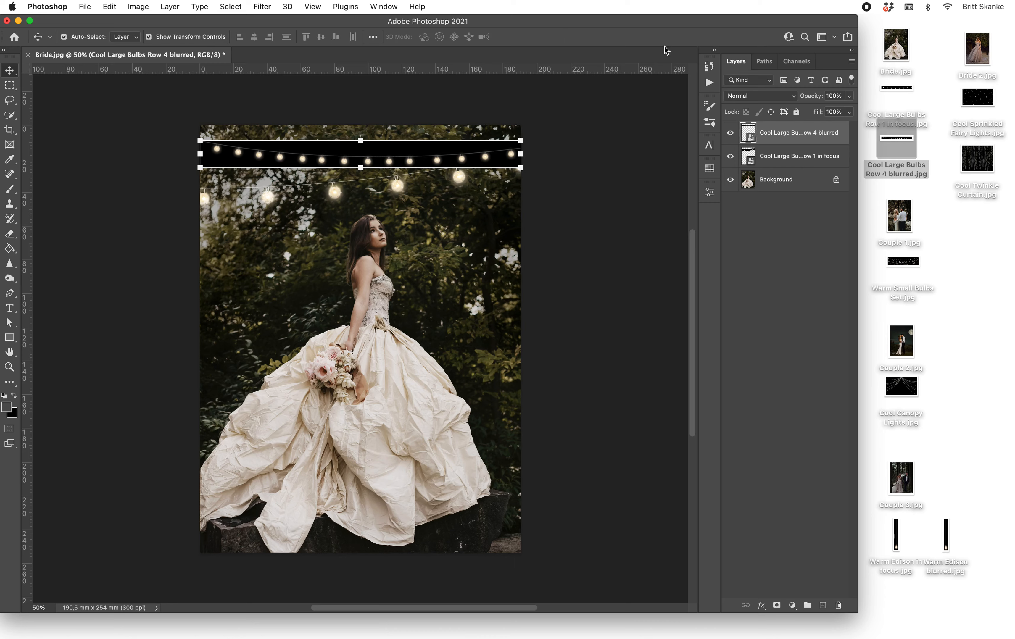
left_click(759, 96)
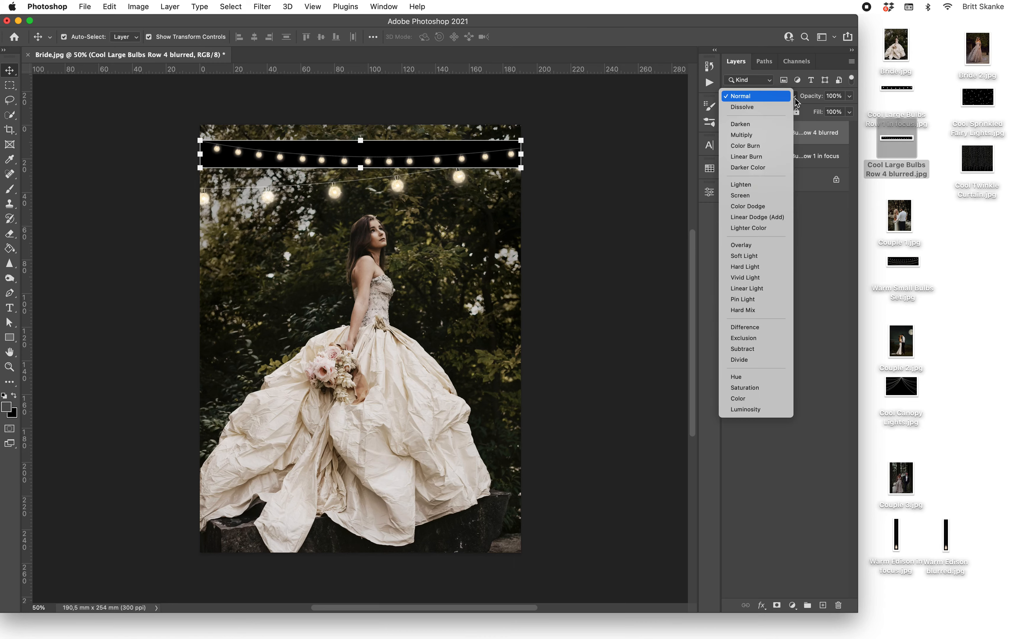
left_click(755, 201)
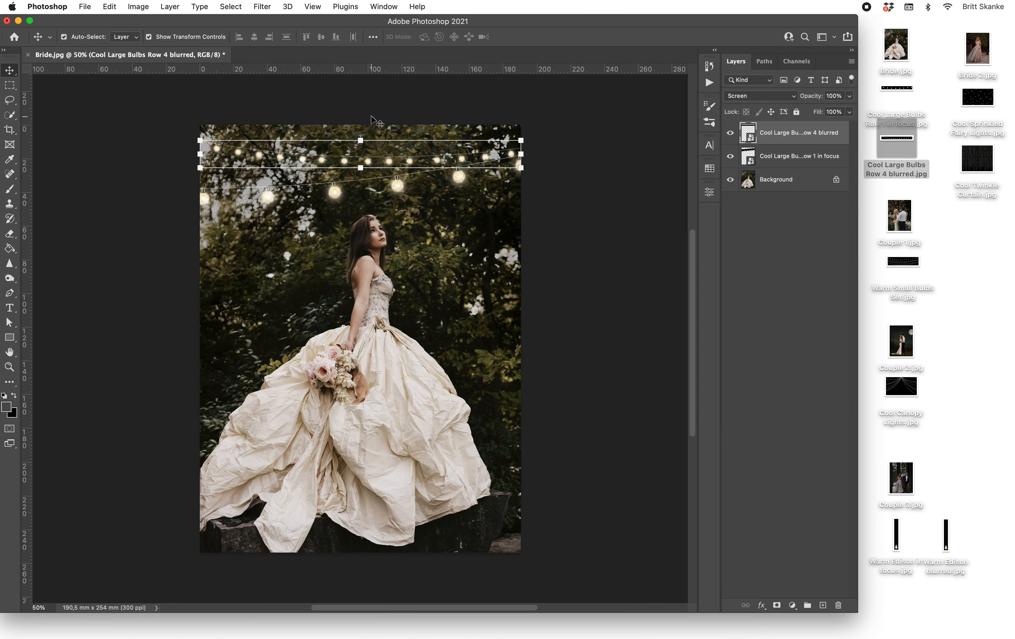
Step: Reorder the blurred bulb row's layer beneath the in-focus row and shift the in-focus lights slightly down
left_click_drag(794, 142, 788, 169)
left_click_drag(411, 162, 411, 164)
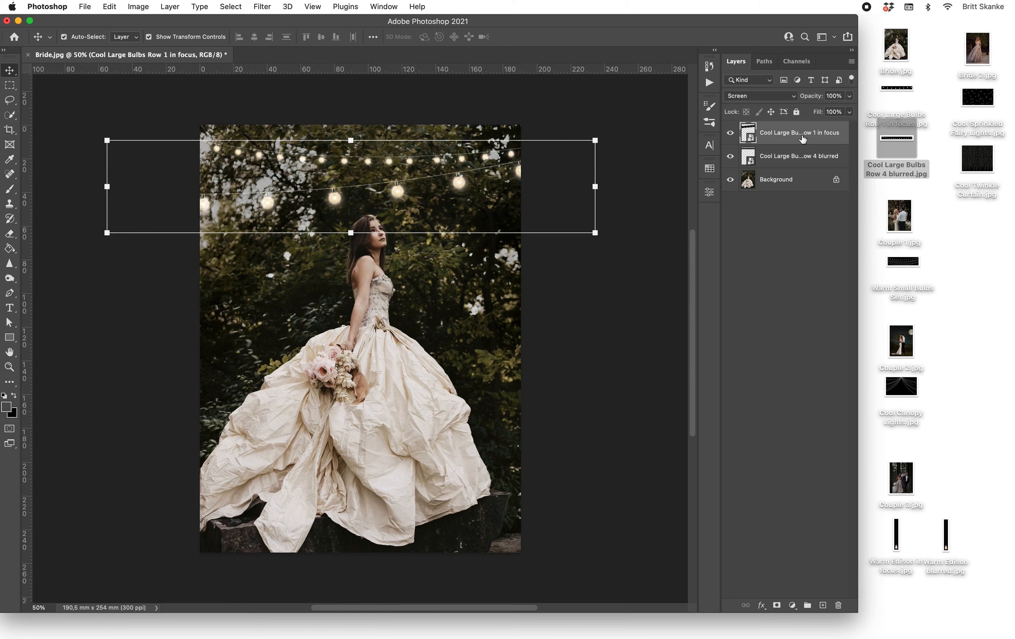
Step: Apply a Gaussian Blur with a 3.0 pixel radius to the Cool Large Bulbs Row 4 blurred layer and deselect it
left_click(795, 165)
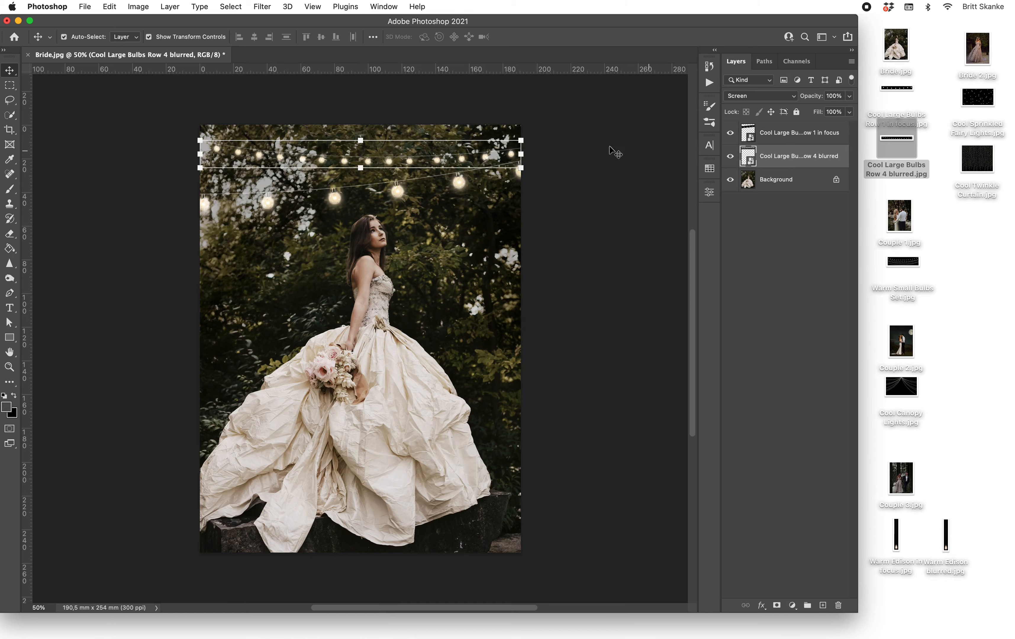
key("super+plus")
key("super+plus")
key("super+plus")
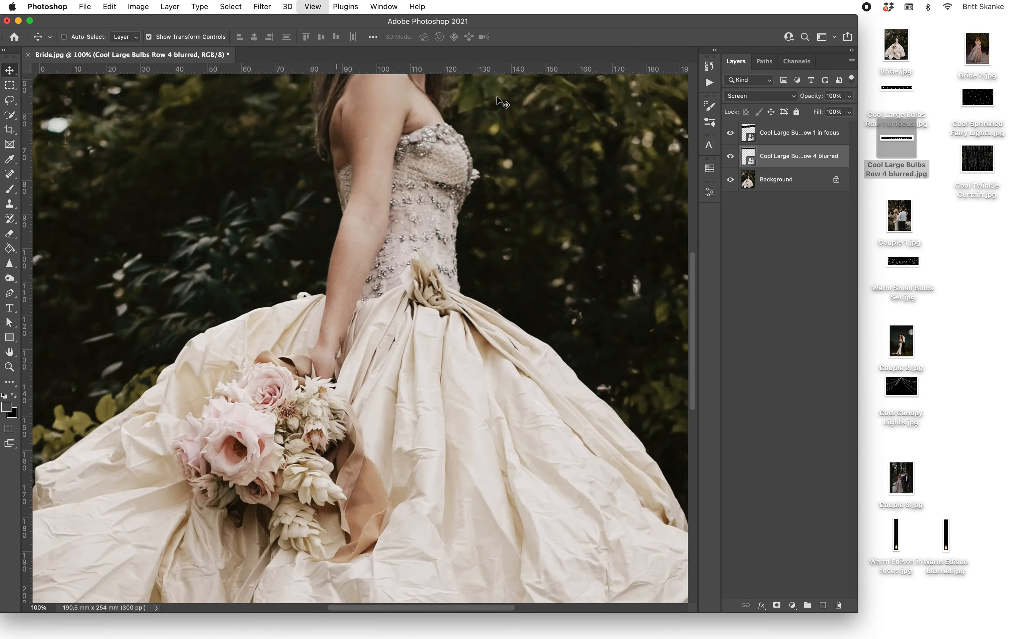
scroll(502, 102, "up", 10)
scroll(502, 101, "up", 5)
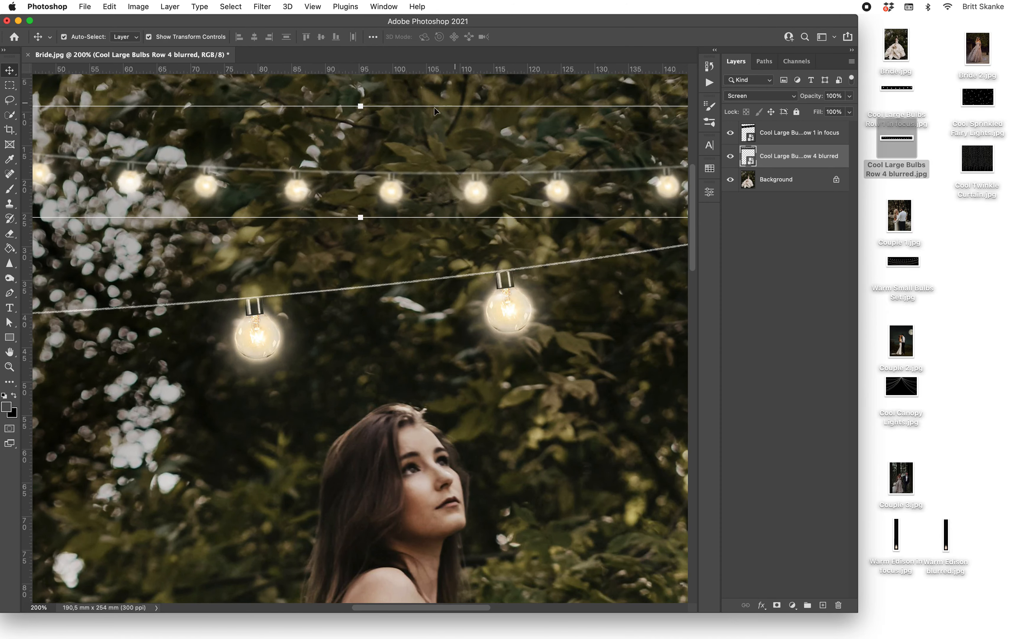
key("alt+bracketright")
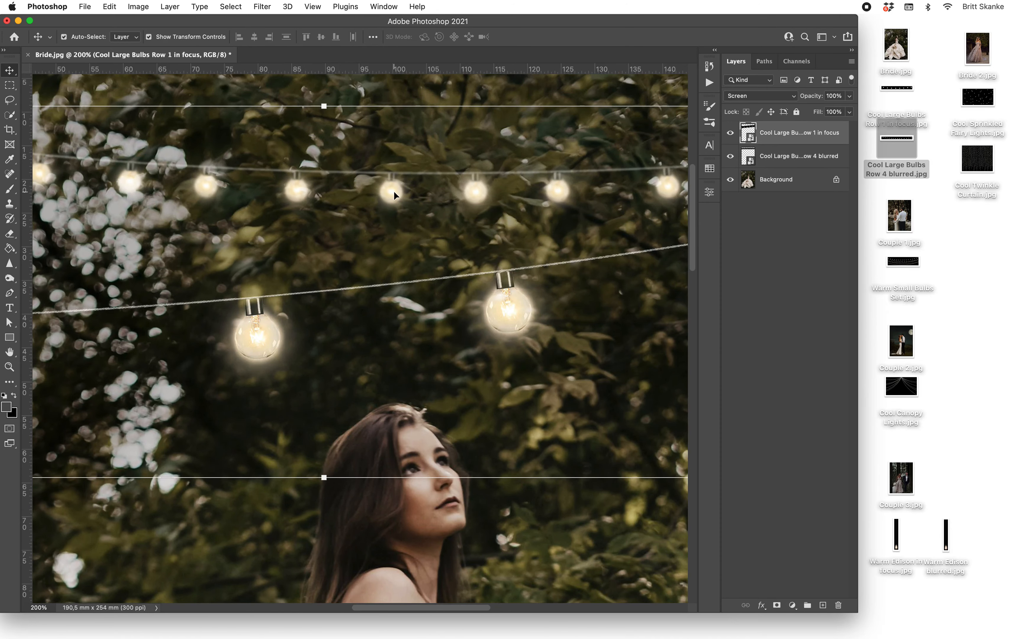
left_click(796, 157)
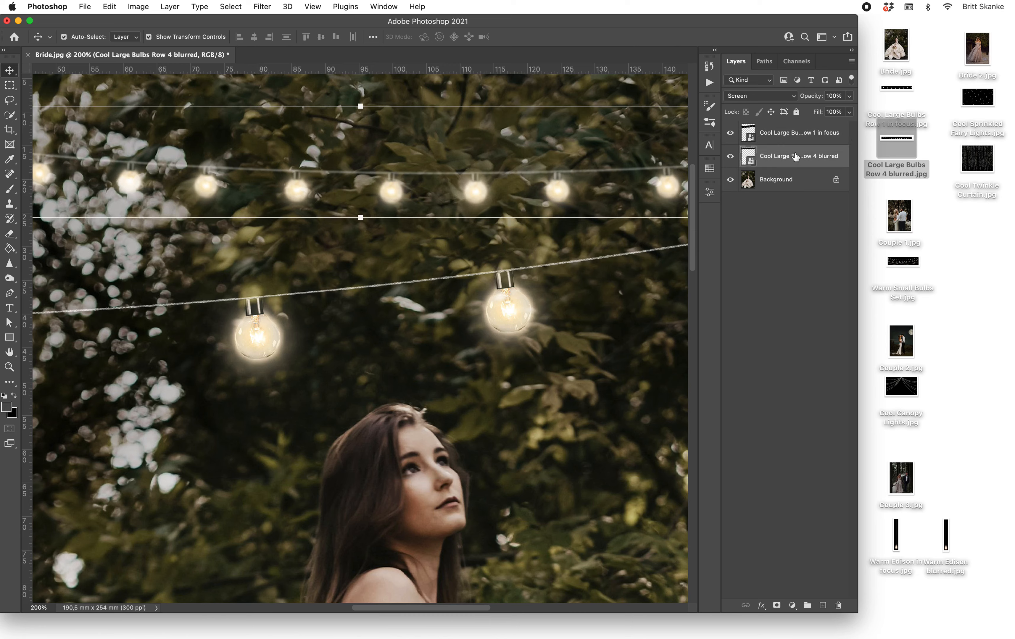
left_click(267, 8)
mouse_move(308, 165)
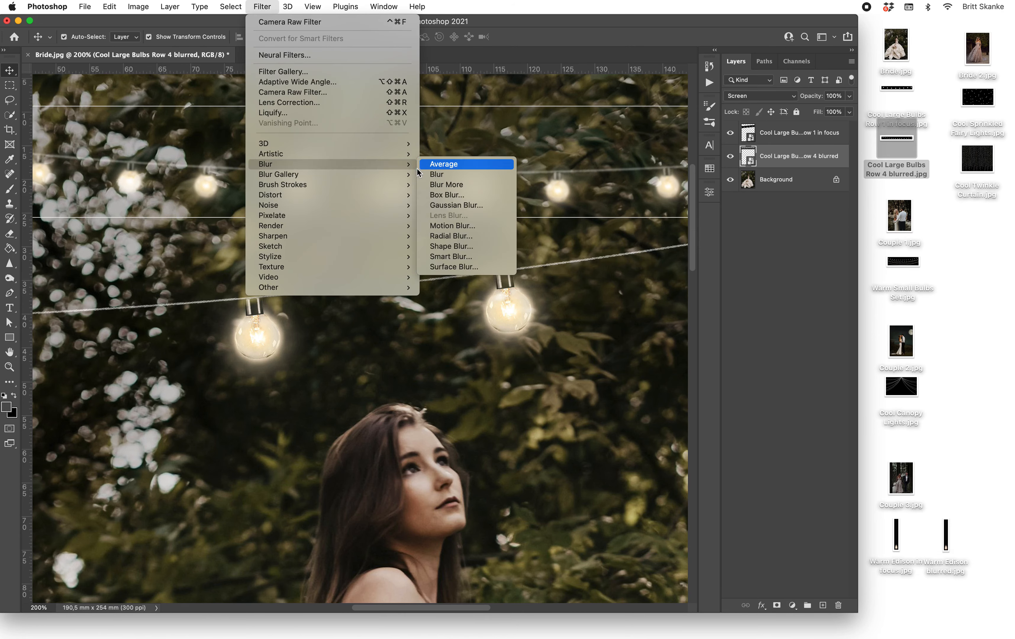
left_click(434, 204)
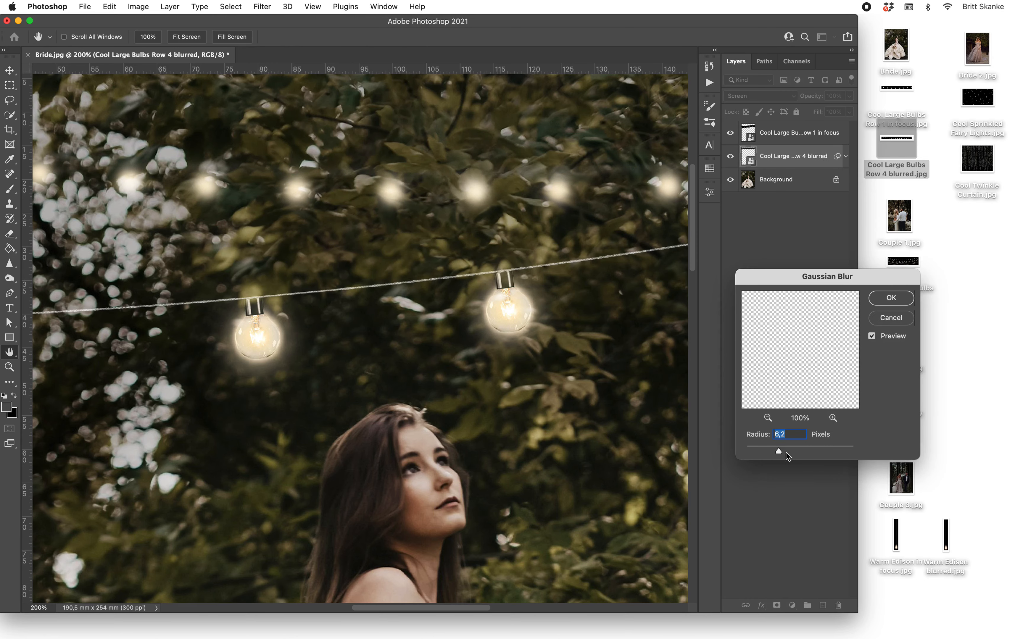
left_click_drag(786, 455, 764, 455)
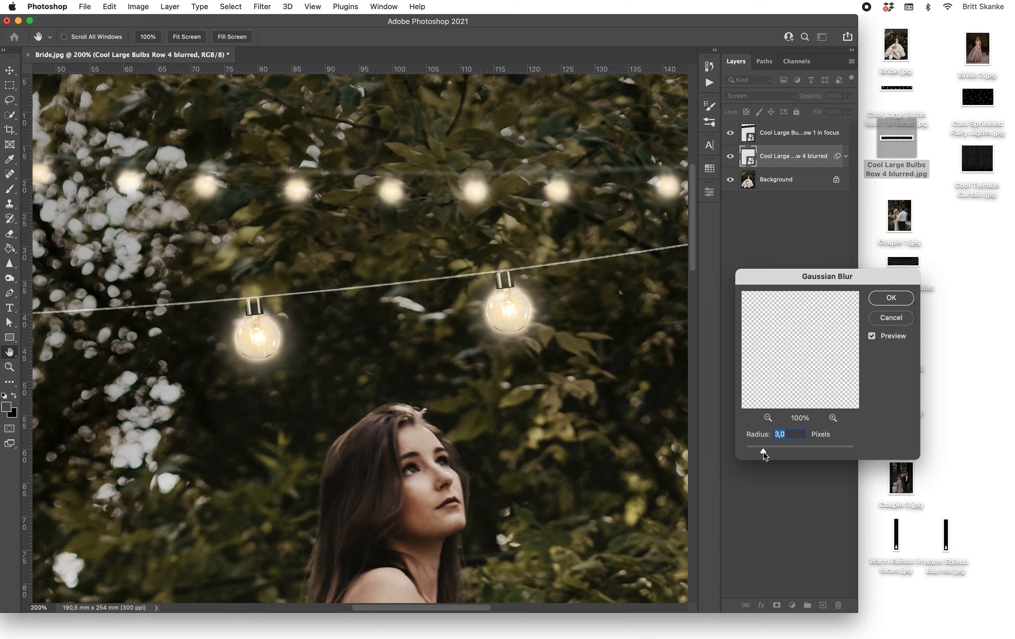
left_click(904, 299)
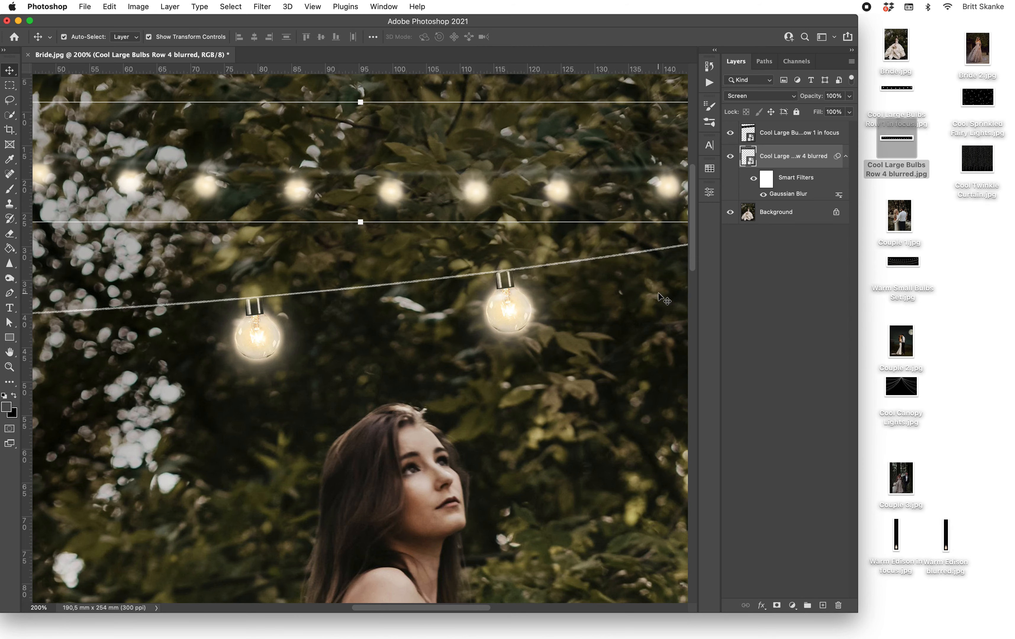
key("super+minus")
key("super+minus")
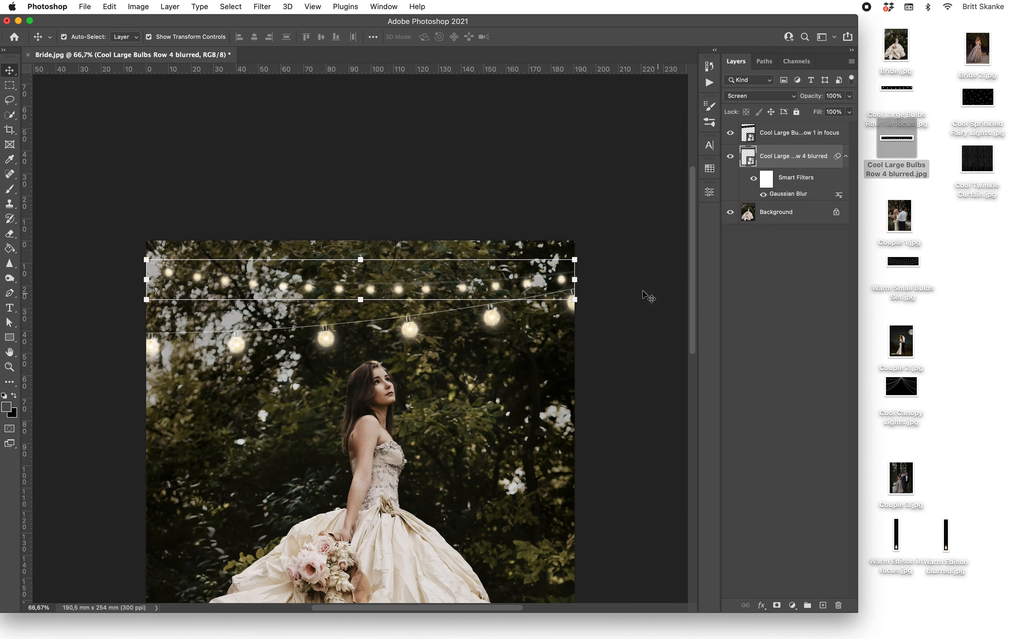
left_click(460, 175)
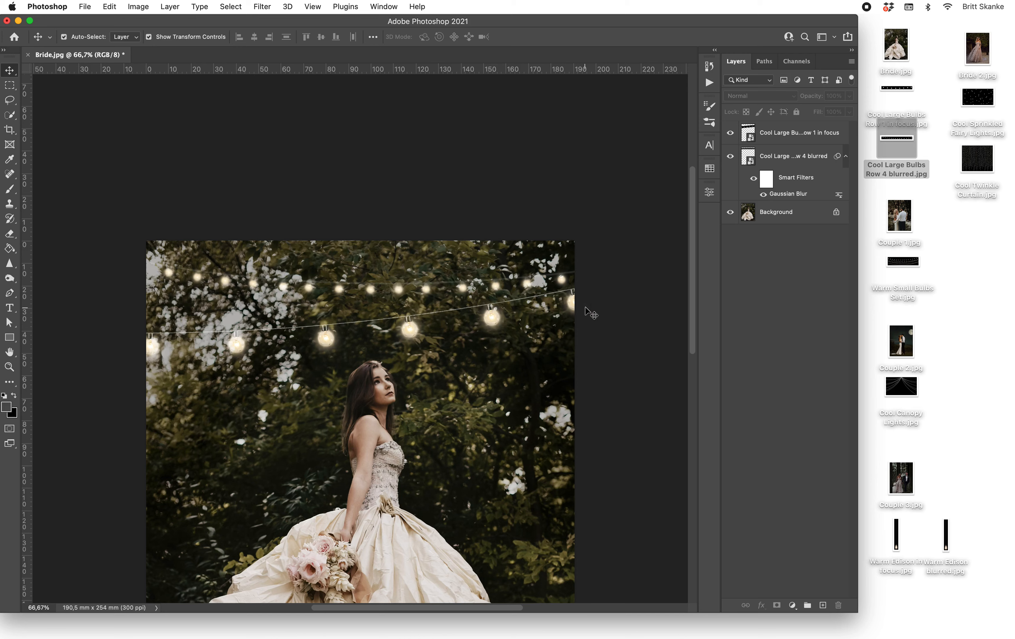
Step: Close Bride.jpg without saving and open Couple 1.jpg from the desktop
left_click(28, 55)
left_click(586, 259)
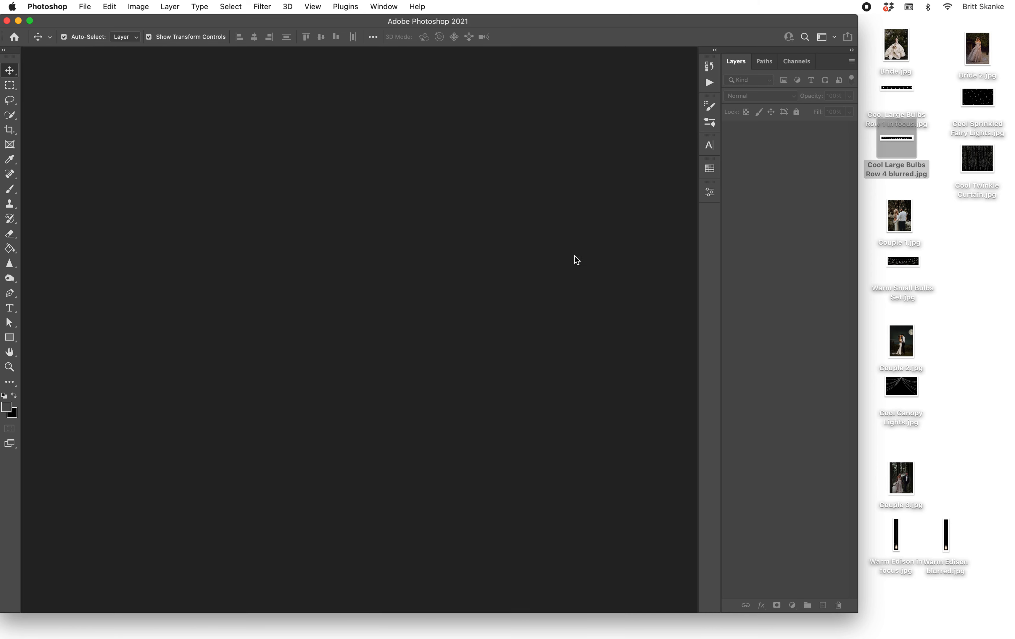
left_click_drag(906, 215, 287, 311)
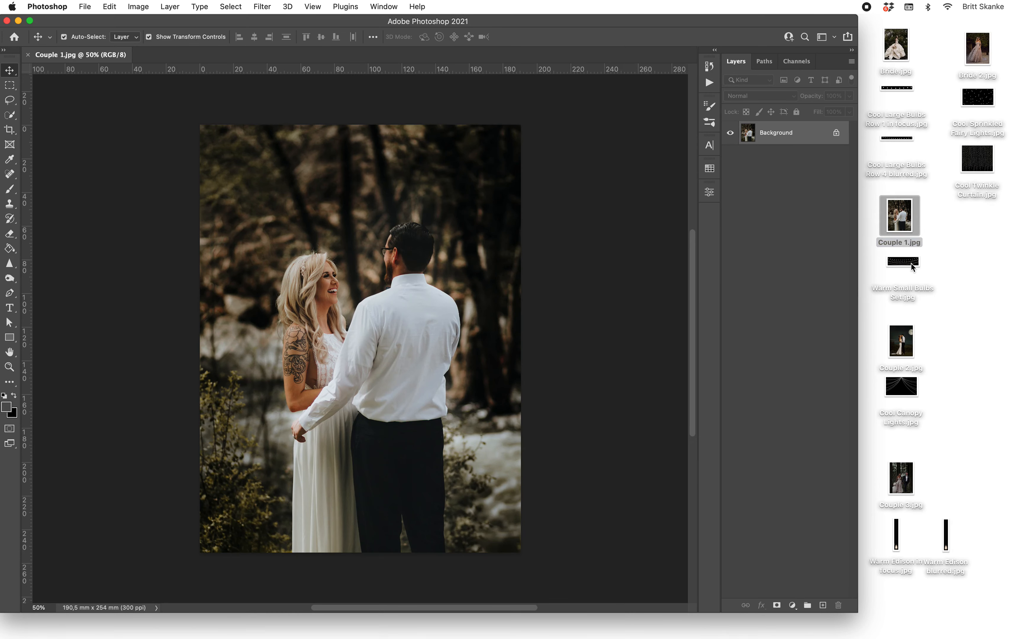
Step: Place Warm Small Bulbs Set.jpg along the upper edge of the couple photo and set its blend mode to Screen
left_click_drag(913, 266, 334, 220)
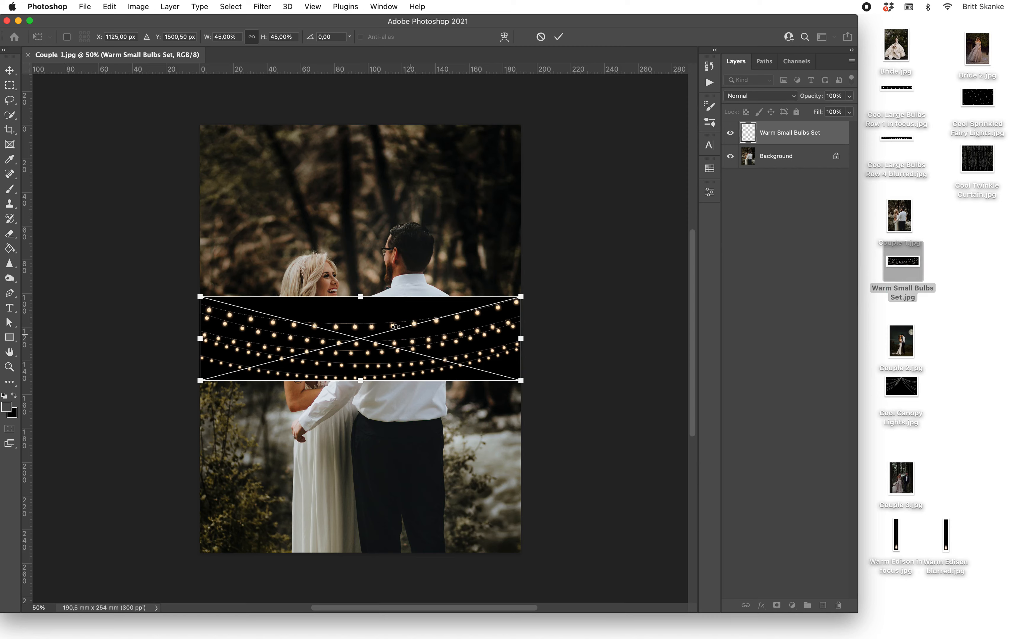
left_click_drag(396, 326, 393, 156)
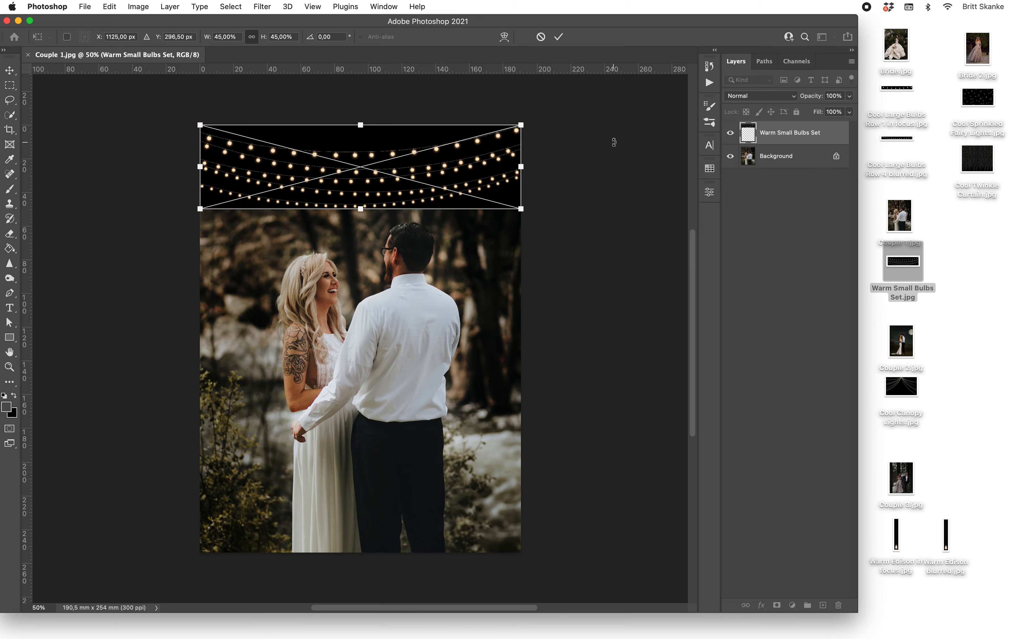
left_click(558, 37)
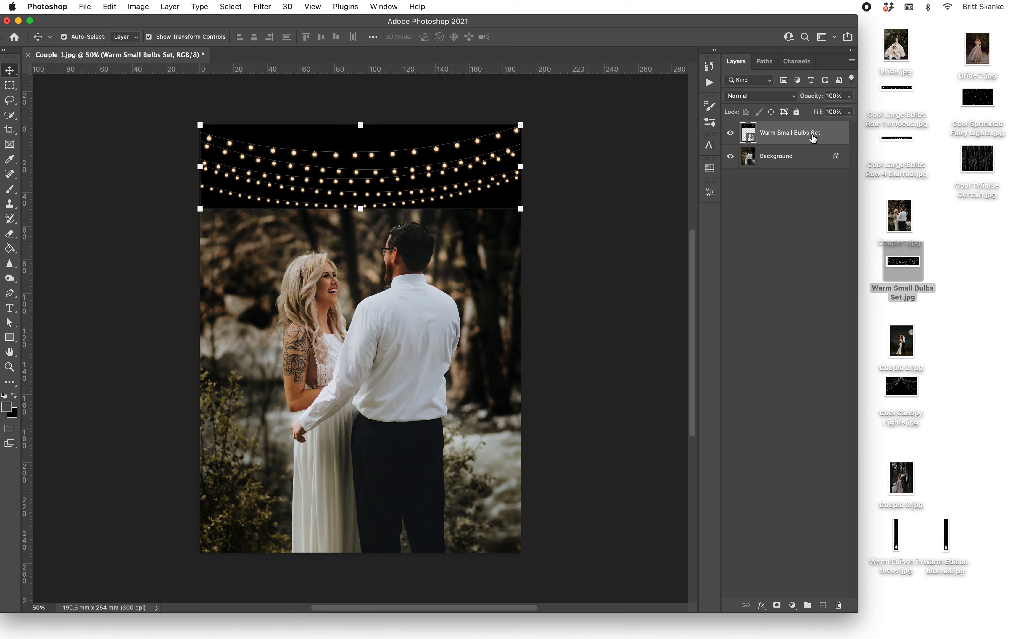
left_click(796, 97)
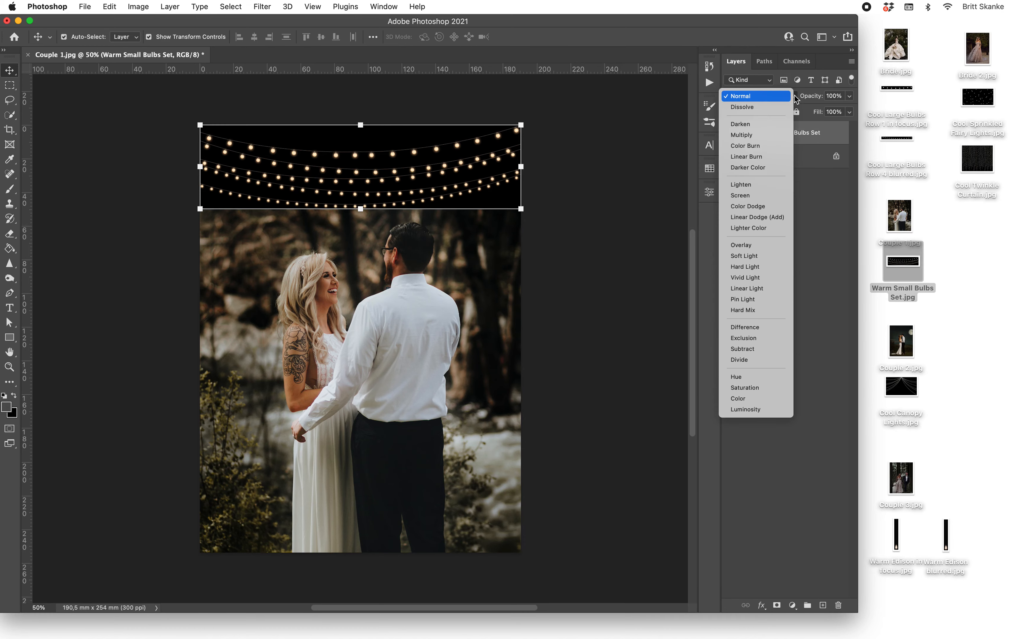
left_click(768, 199)
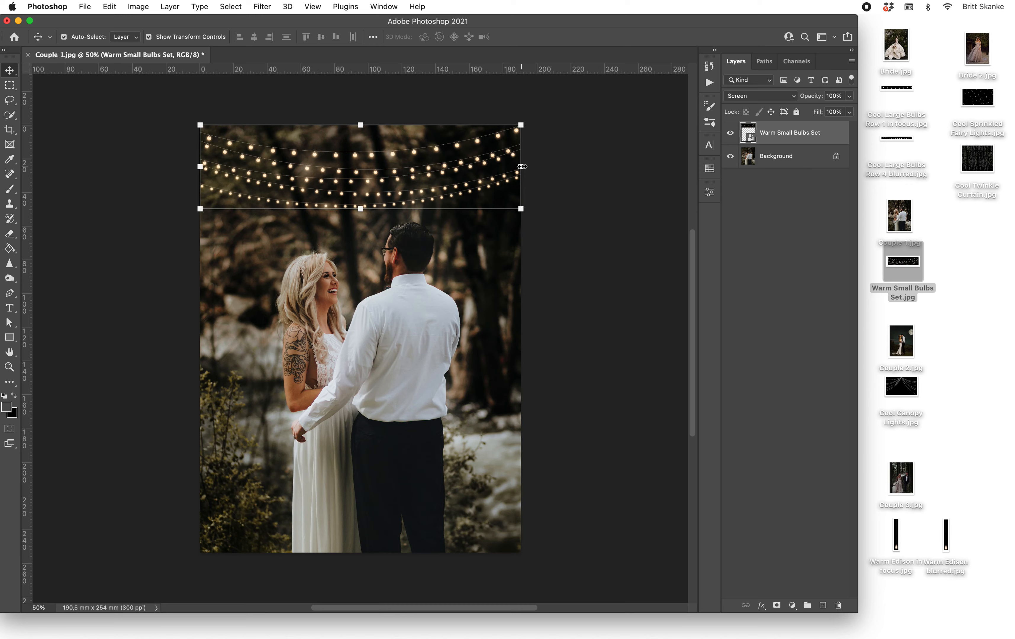
Step: Soften the Warm Small Bulbs Set layer with a Gaussian Blur, raising the radius above 3.0 pixels
left_click(266, 7)
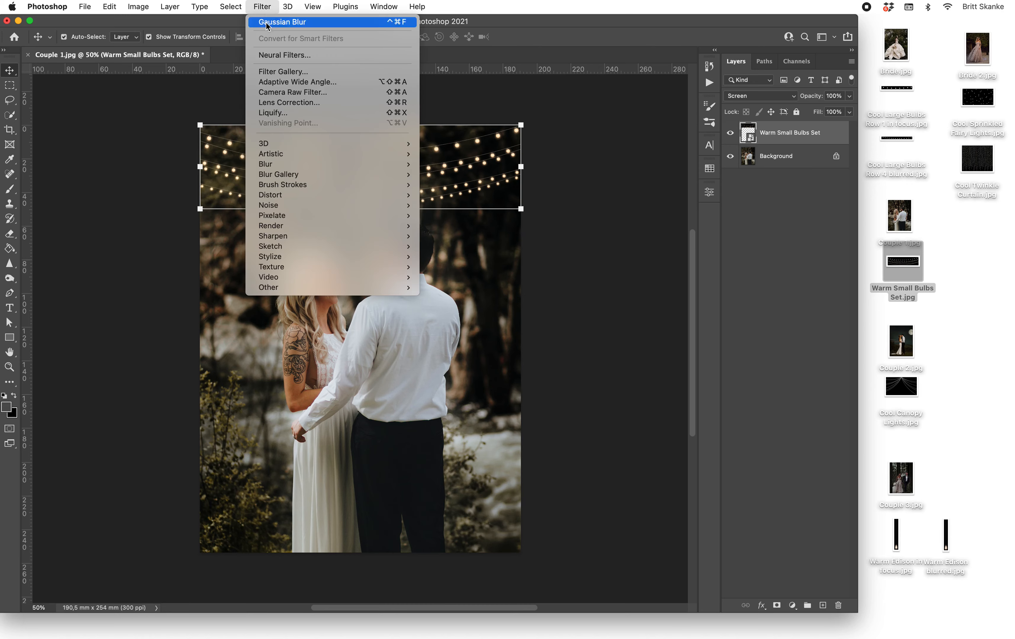
mouse_move(280, 165)
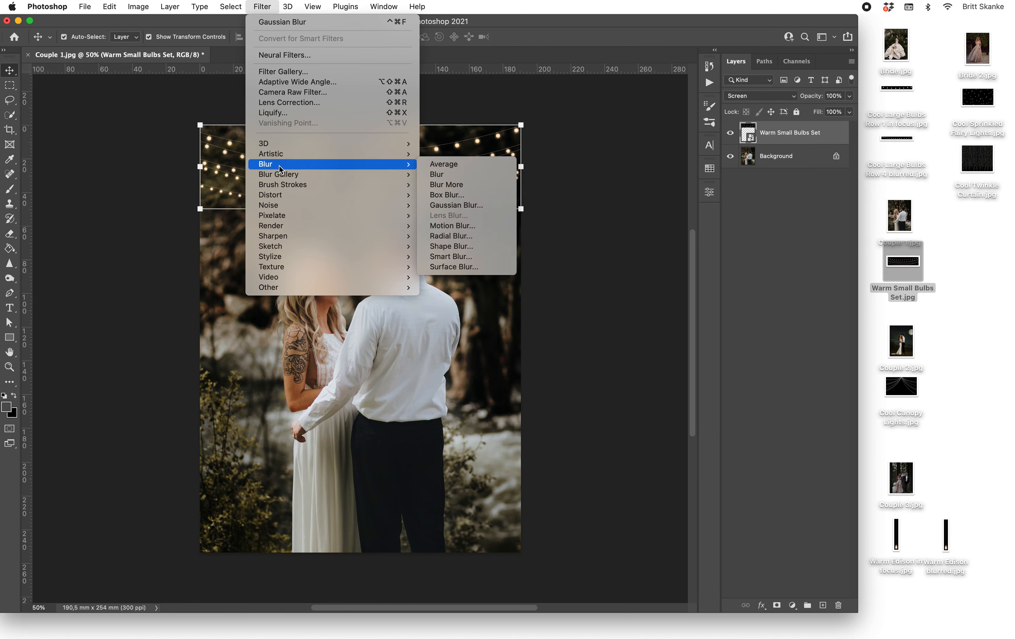
left_click(455, 206)
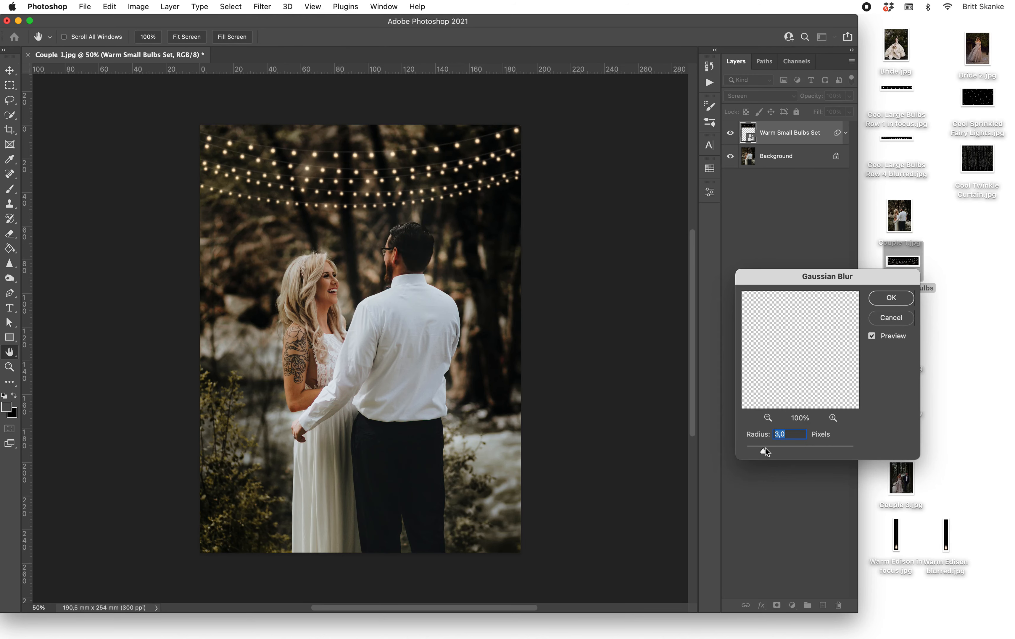
left_click_drag(763, 451, 781, 452)
left_click(892, 299)
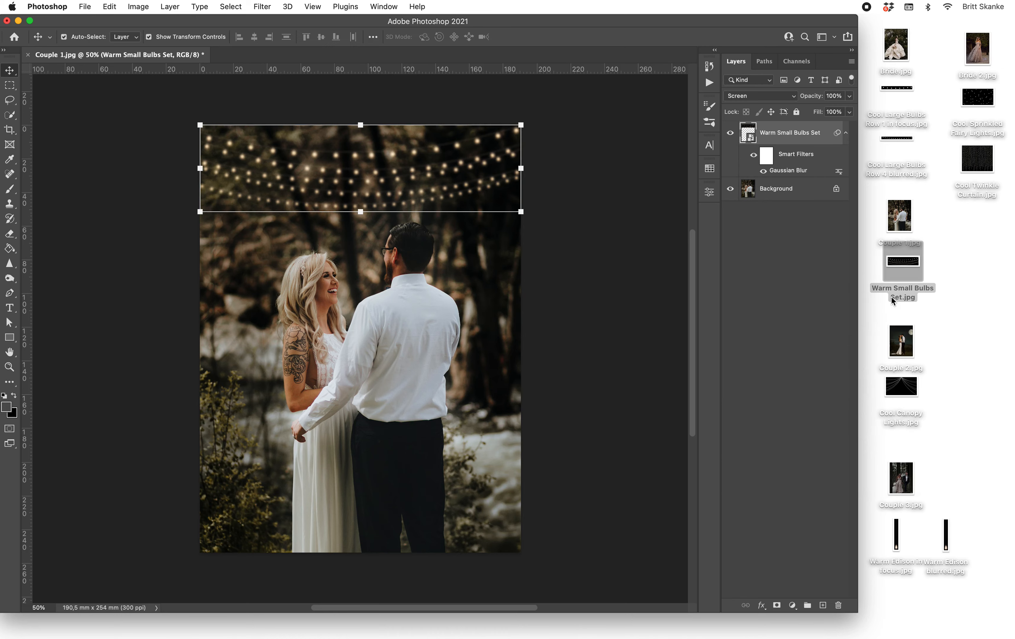
Step: Place Cool Large Bulbs Row 1 in focus.jpg above the couple, tilted about -3.4 degrees, and set its blend mode to Screen
left_click(932, 98)
left_click_drag(897, 89, 399, 322)
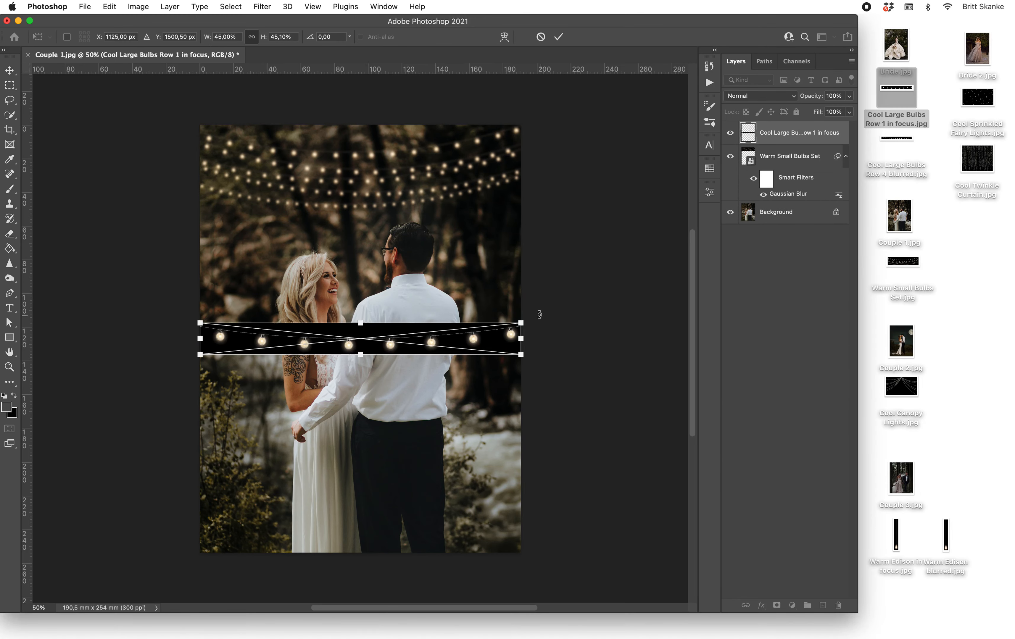
left_click_drag(535, 312, 528, 284)
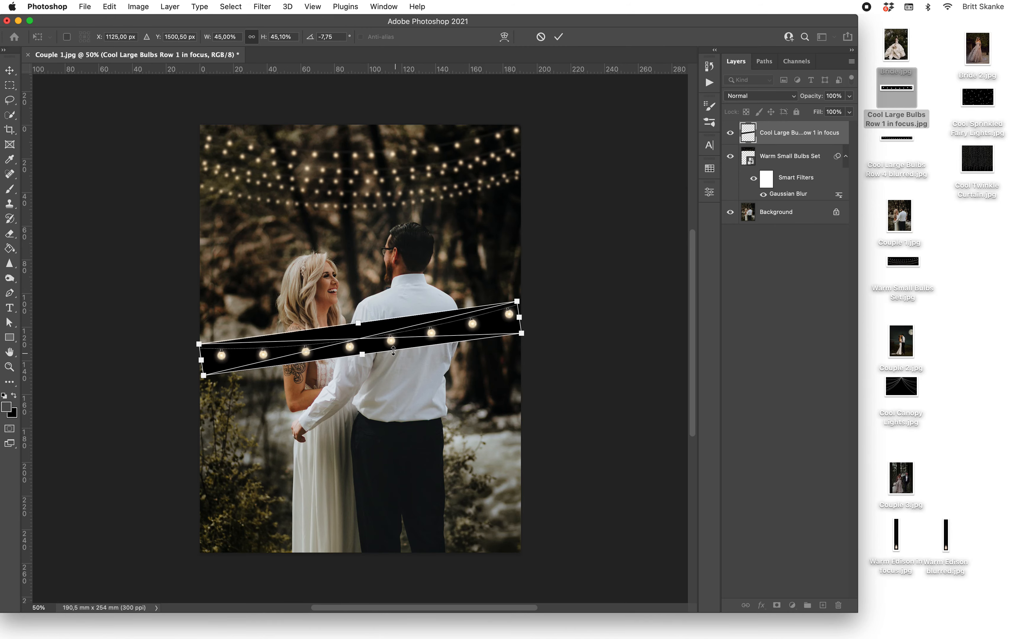
left_click_drag(392, 342, 380, 197)
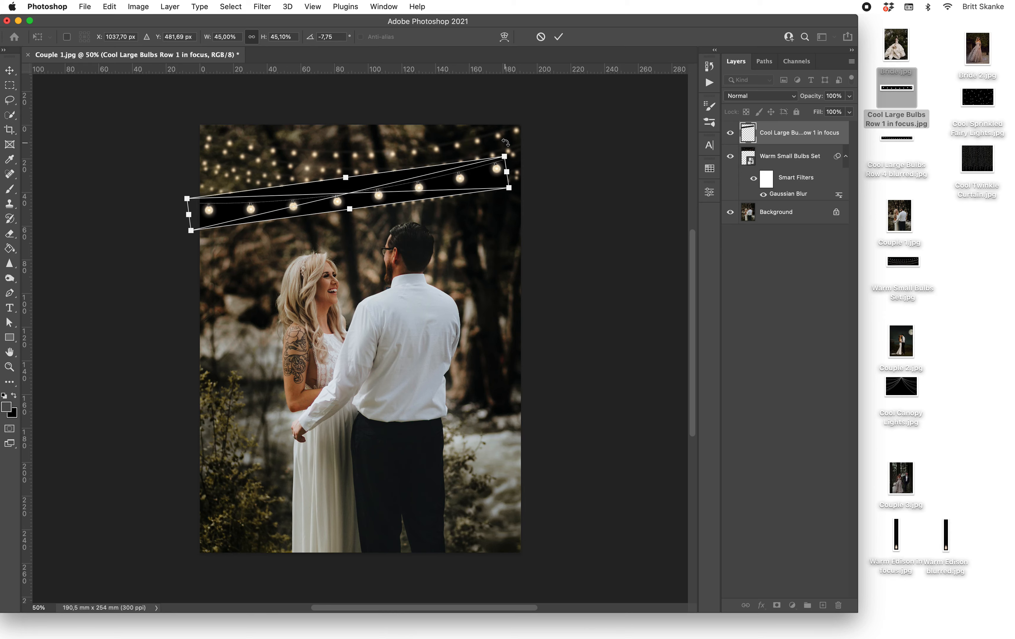
left_click_drag(505, 142, 521, 164)
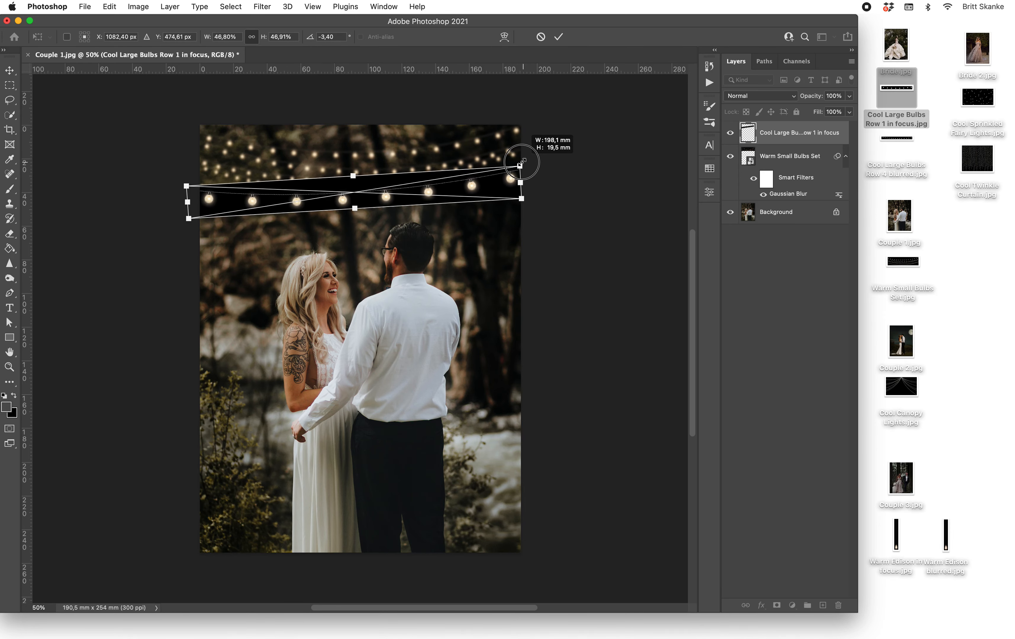
left_click(559, 37)
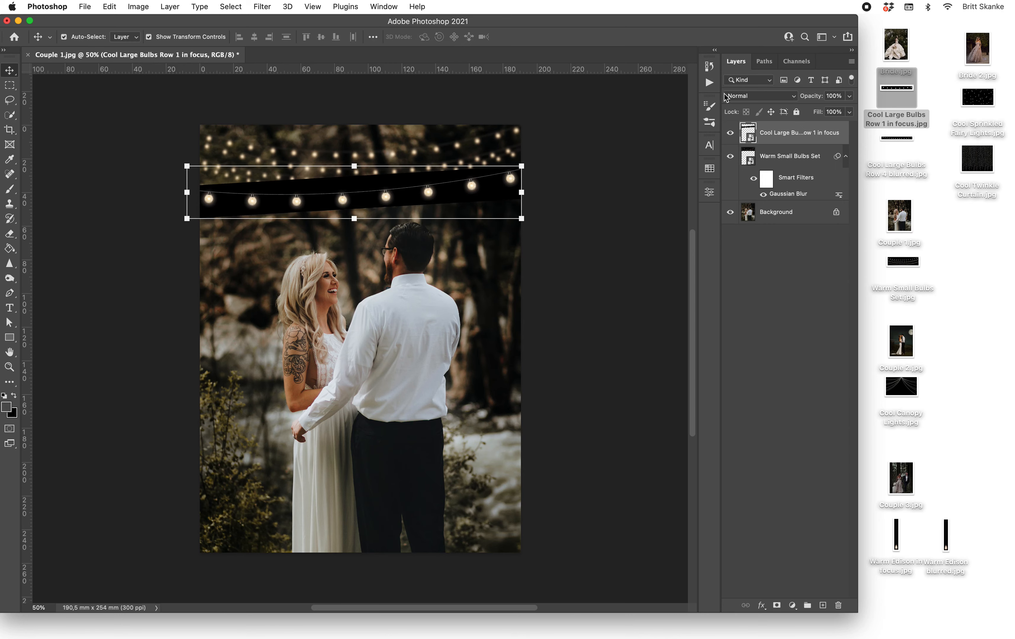
left_click(799, 98)
left_click(761, 198)
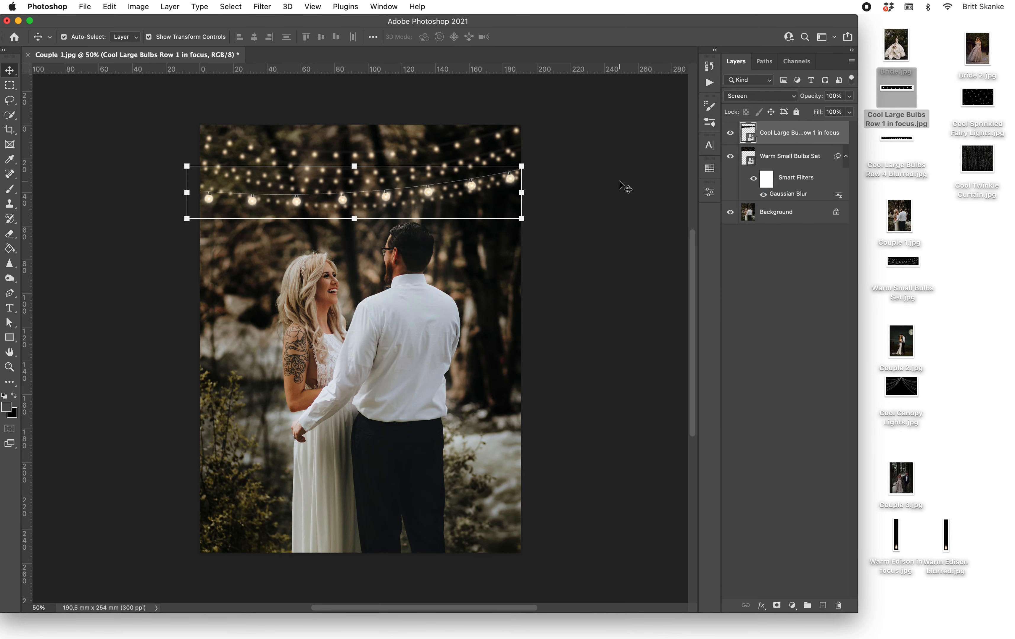
Step: Enlarge the in-focus large bulbs row to about 73%, tilt it to about -7 degrees above the couple's heads, and deselect it
left_click_drag(530, 167, 701, 122)
mouse_move(359, 189)
left_mouse_down()
mouse_move(341, 200)
mouse_move(352, 200)
left_mouse_up()
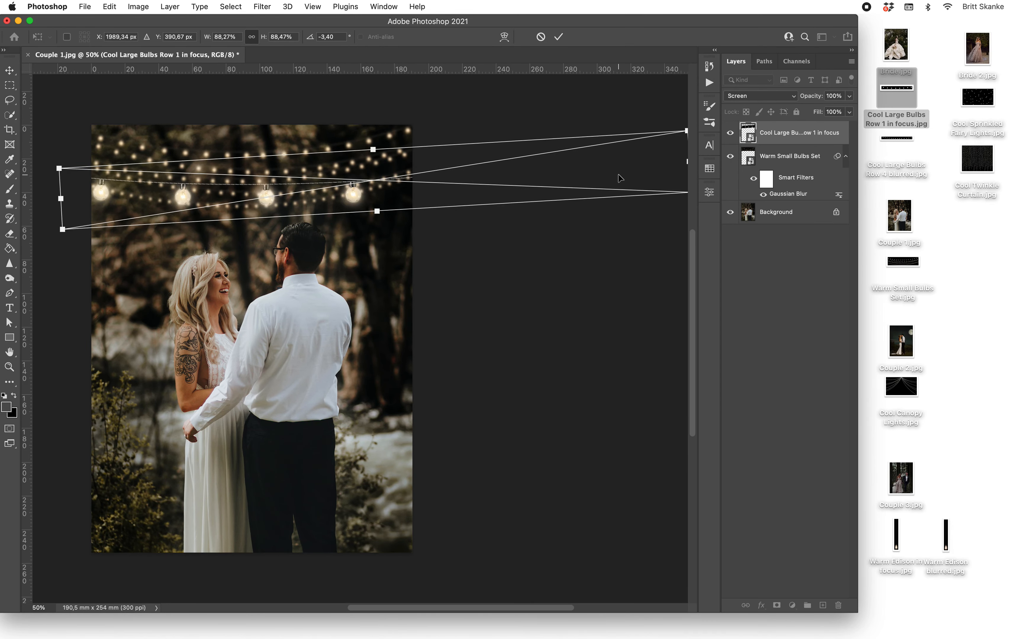
scroll(620, 178, "right", 5)
left_click_drag(564, 161, 452, 164)
scroll(486, 246, "left", 6)
scroll(486, 246, "left", 2)
scroll(486, 246, "up", 1)
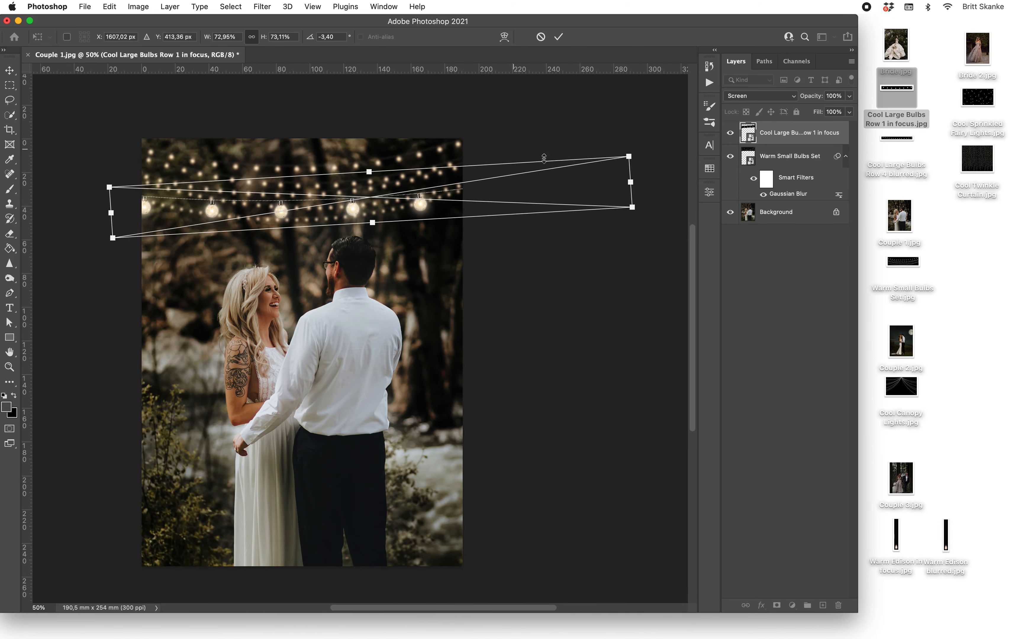
left_click_drag(654, 143, 648, 124)
left_click_drag(424, 199, 434, 197)
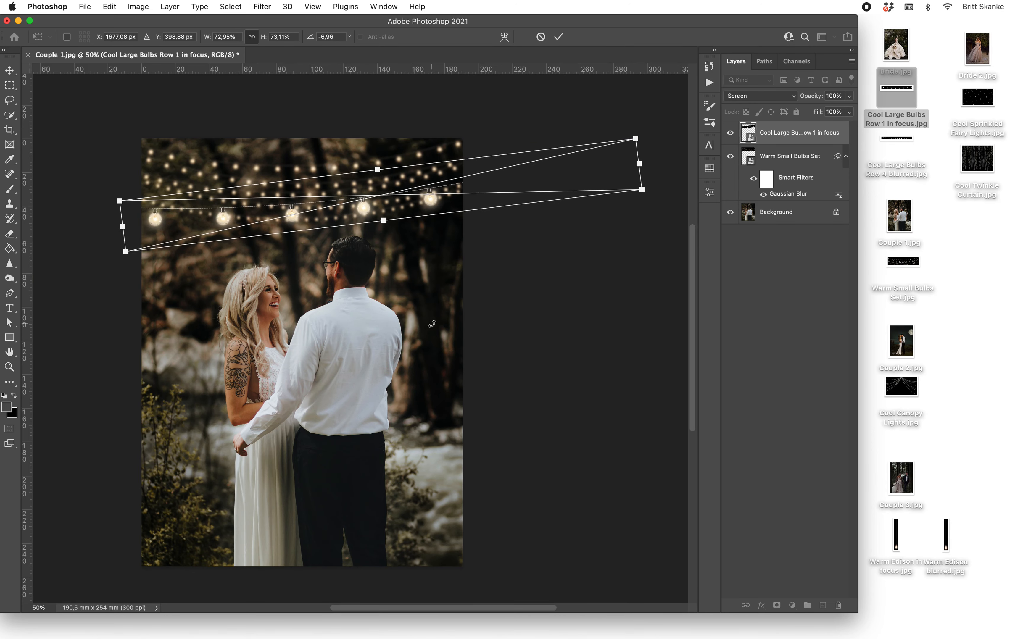
left_click(559, 37)
left_click(543, 101)
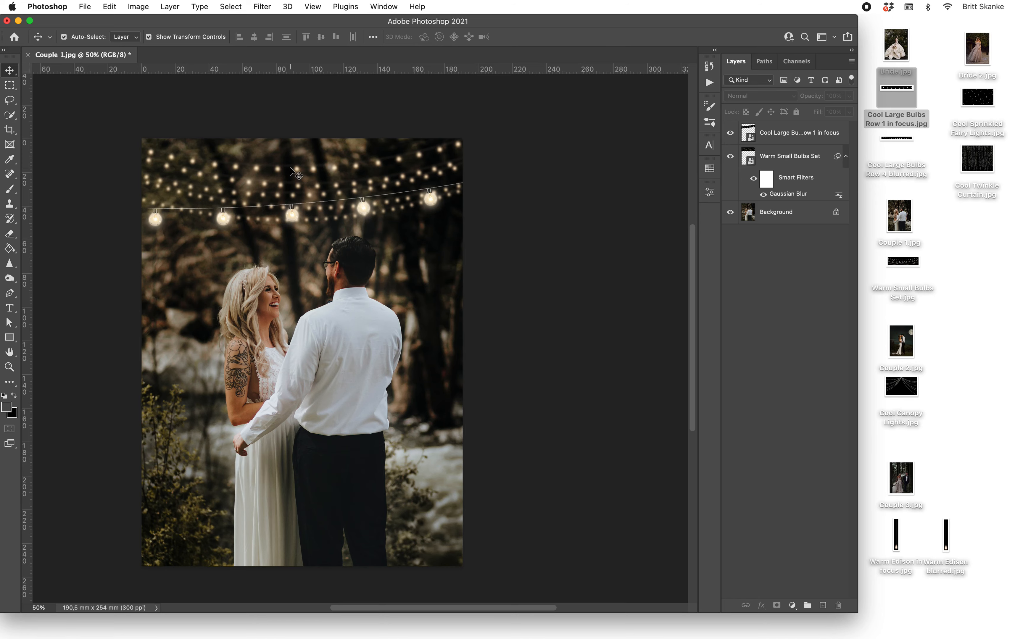
Step: Close Couple 1.jpg without saving and open Couple 2.jpg from the desktop
left_click(27, 55)
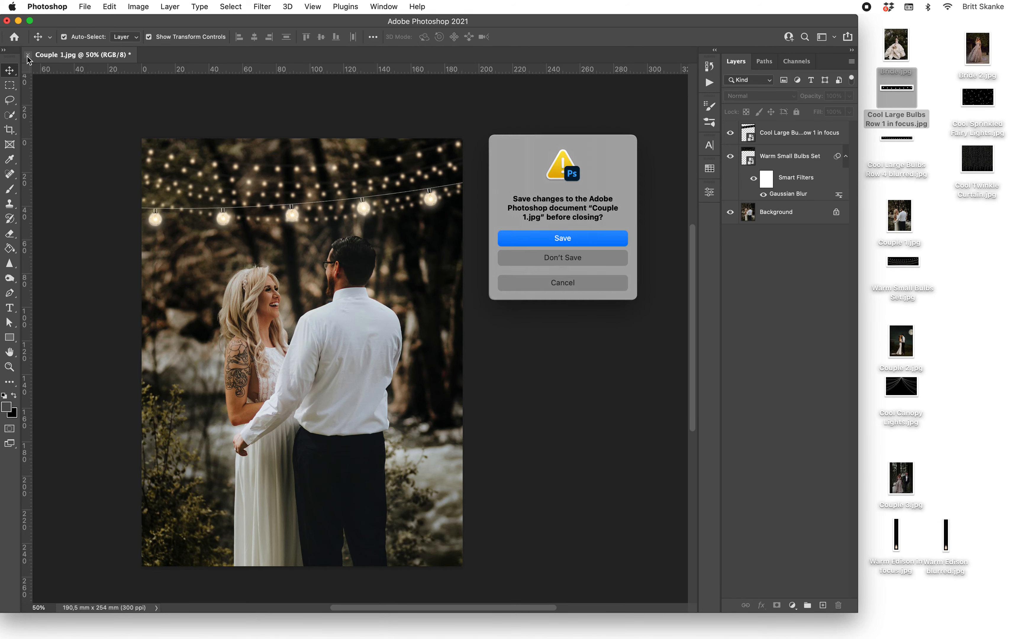
left_click(571, 256)
left_click_drag(906, 333, 251, 274)
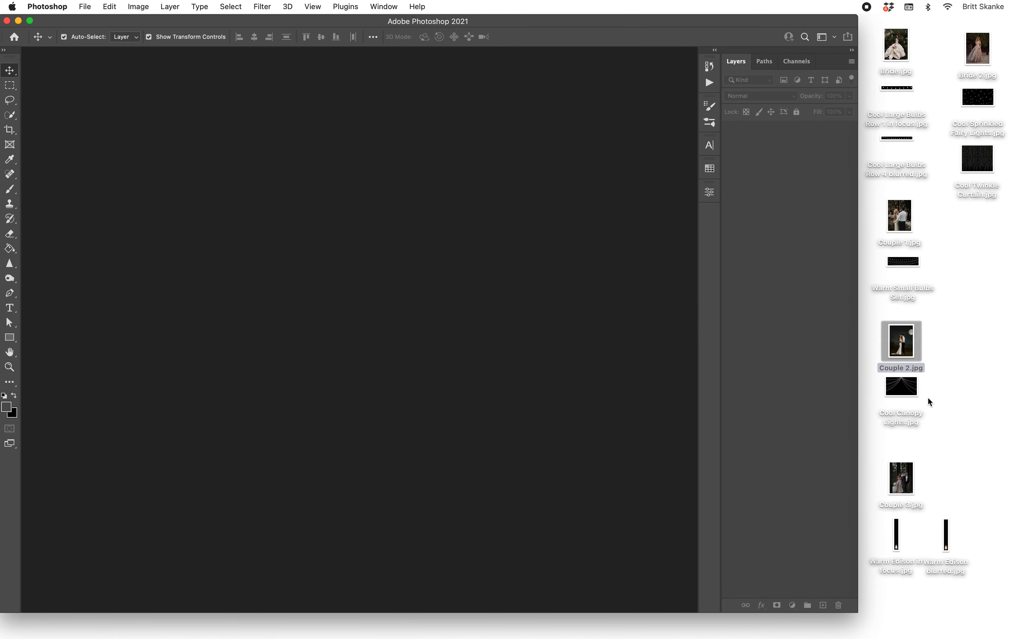
Step: Place Cool Canopy Lights.jpg against the upper edge of the photo and set its blend mode to Screen
left_click_drag(901, 386, 383, 228)
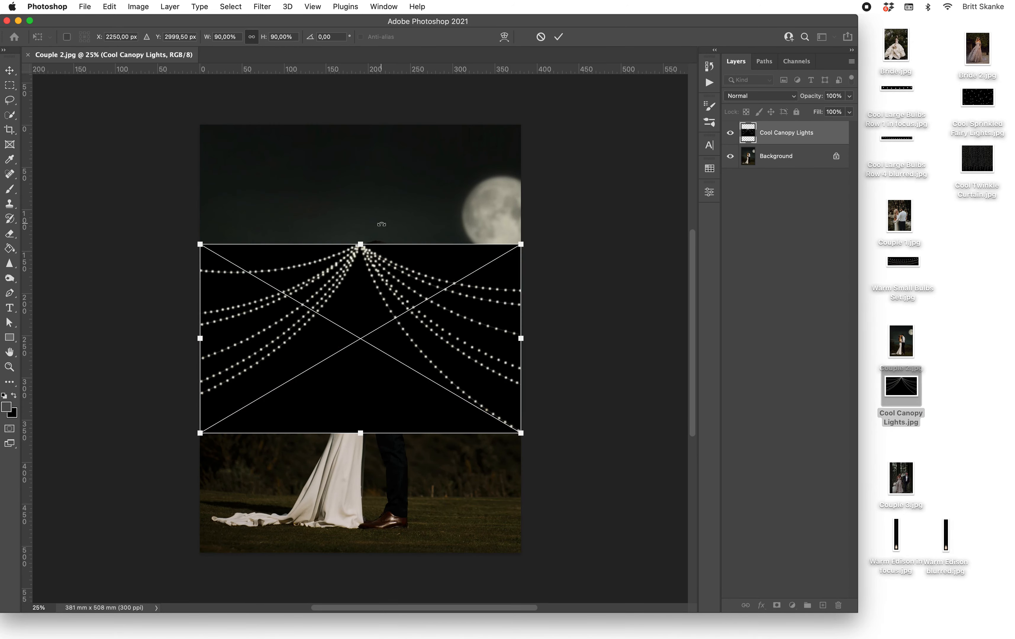
left_click_drag(405, 336, 405, 220)
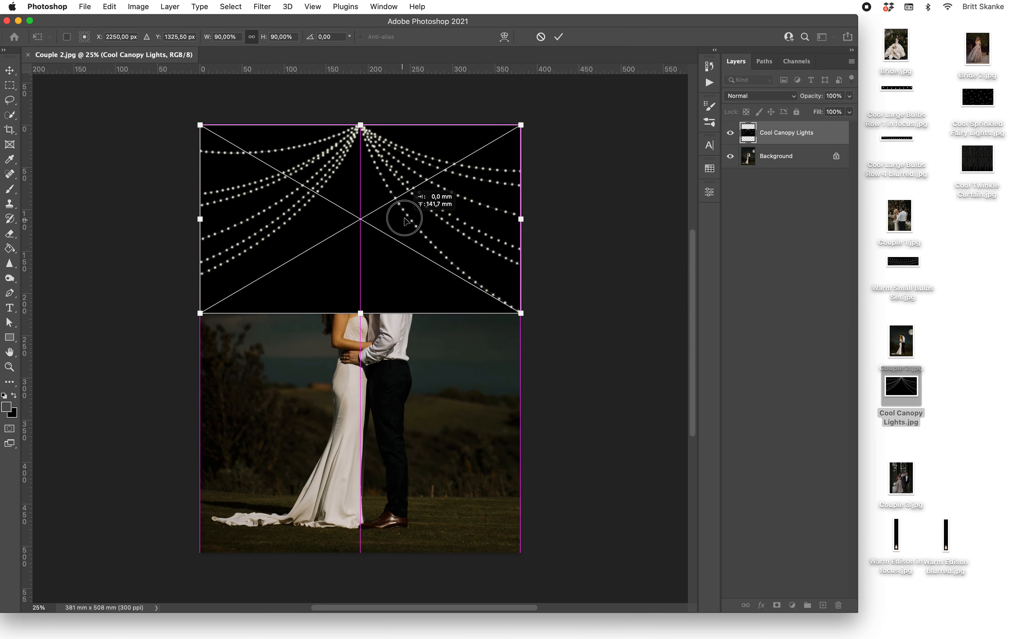
left_click(559, 37)
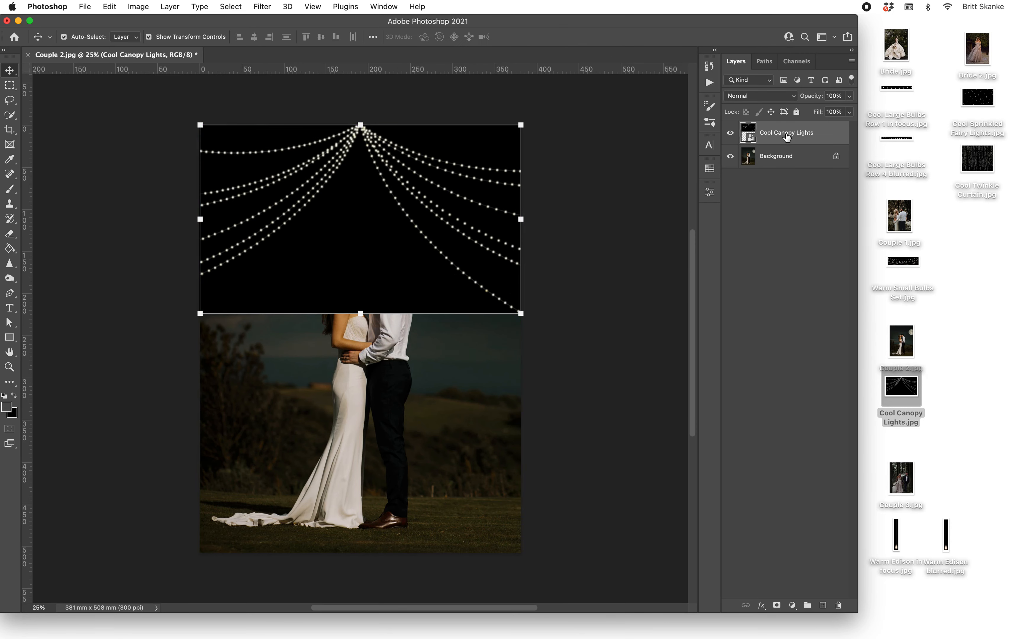
left_click(795, 100)
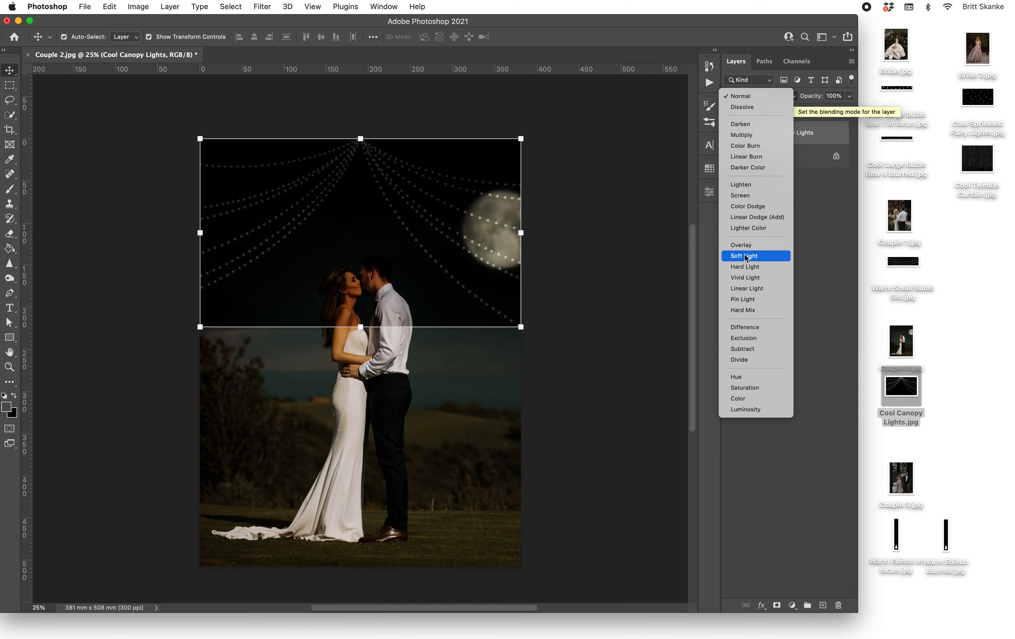
left_click(740, 195)
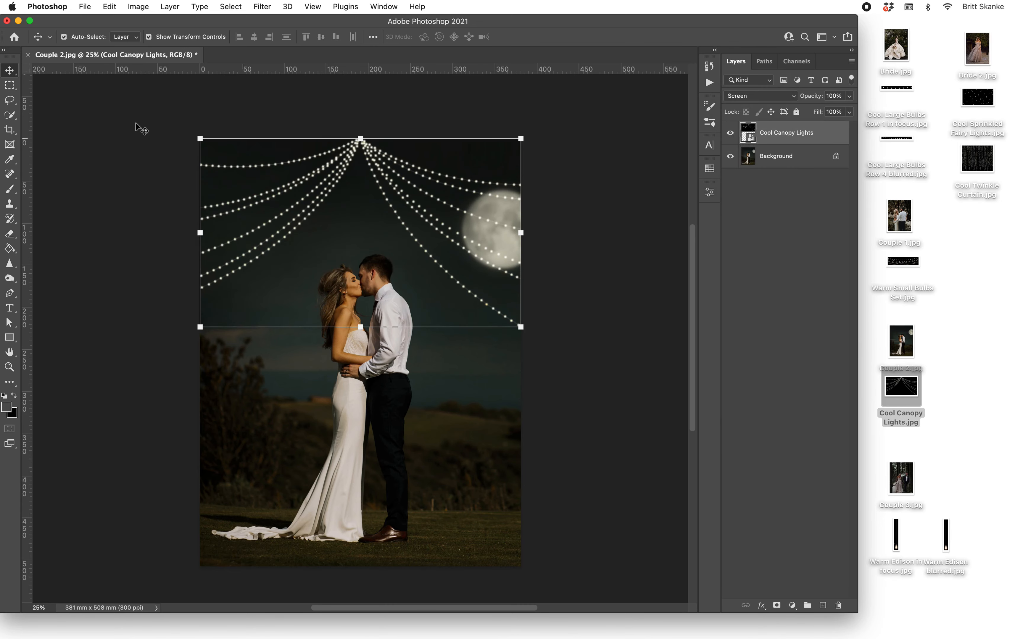
Step: Enlarge the Cool Canopy Lights layer to about 122.6% and position it so the strands frame the couple from above
left_click_drag(520, 139, 637, 72)
mouse_move(509, 236)
left_mouse_down()
mouse_move(530, 224)
mouse_move(503, 227)
left_mouse_up()
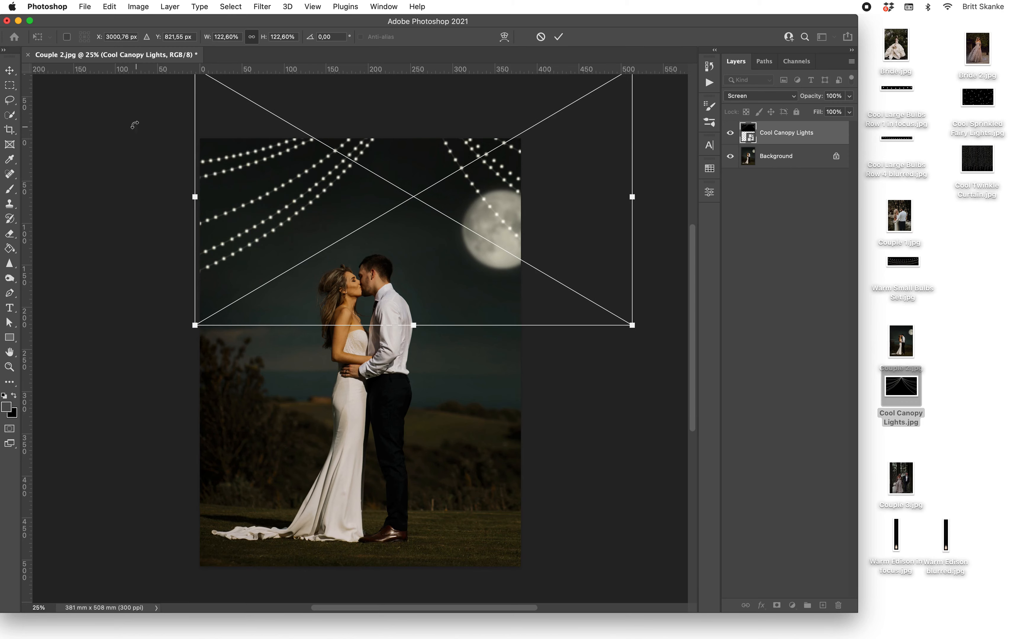
key("Return")
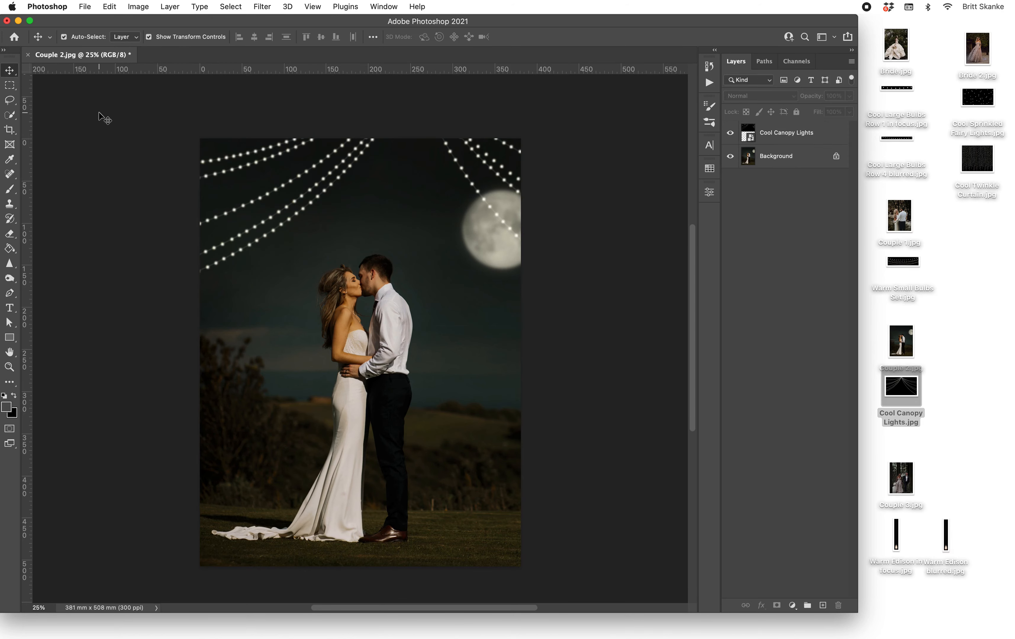
left_click_drag(351, 177, 371, 185)
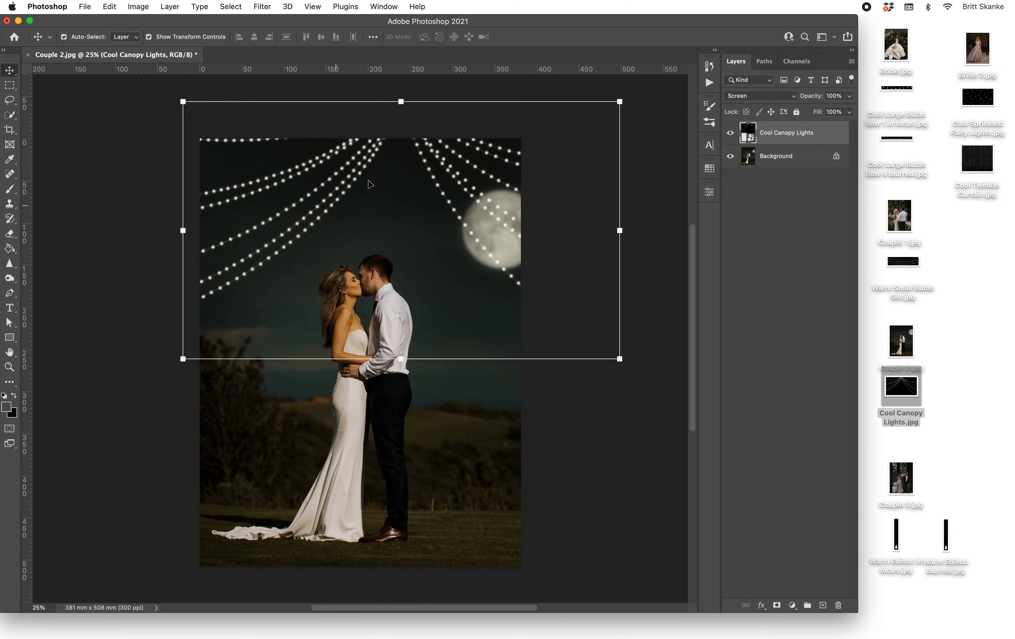
left_click(62, 80)
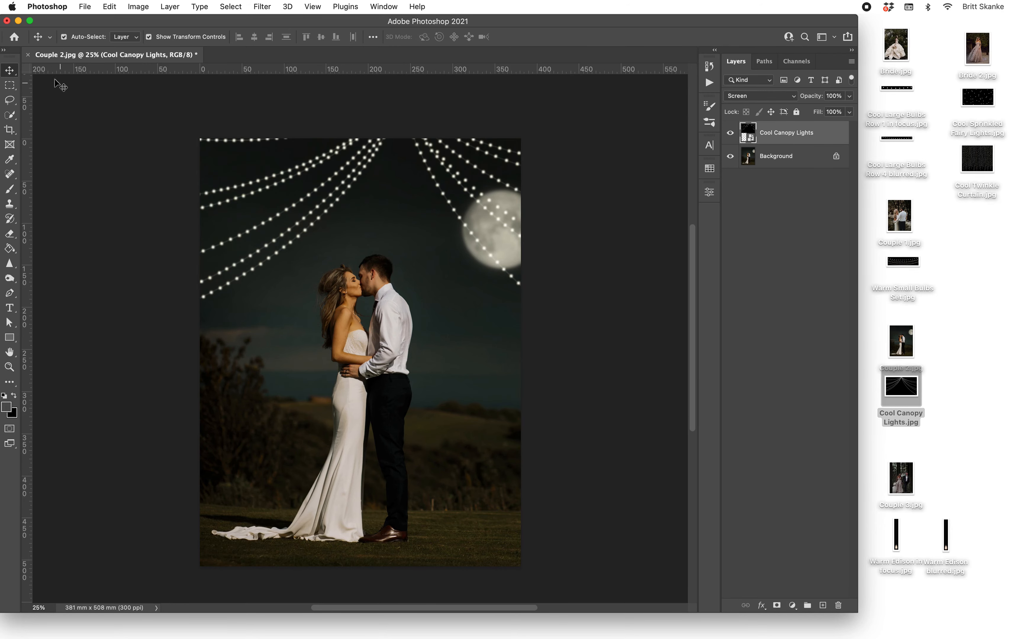
Step: Close Couple 2.jpg without saving and open Couple 3.jpg from the desktop
left_click(28, 54)
left_click(615, 258)
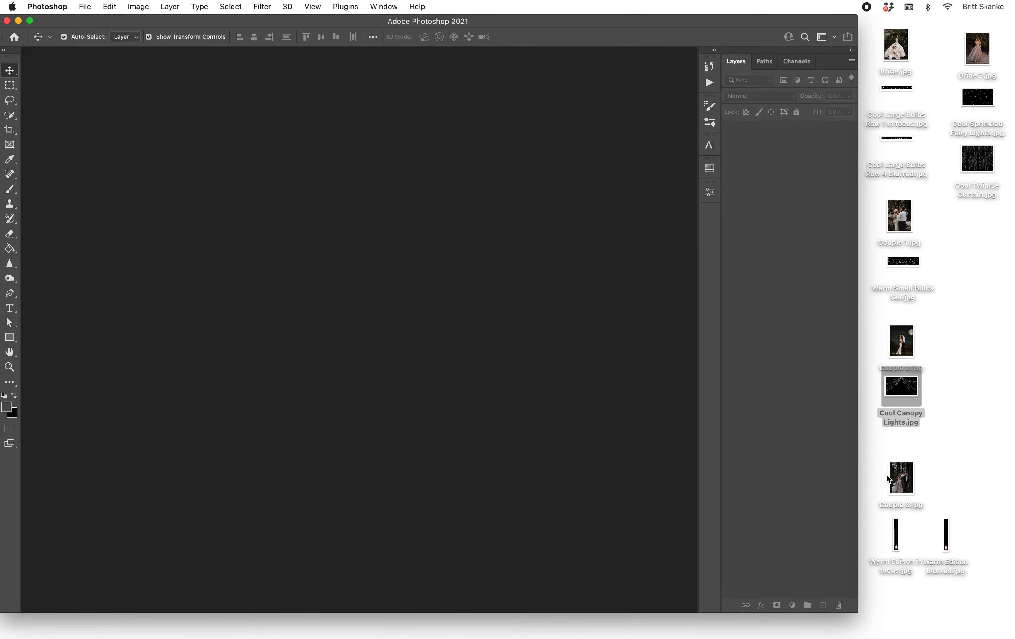
left_click_drag(887, 477, 611, 359)
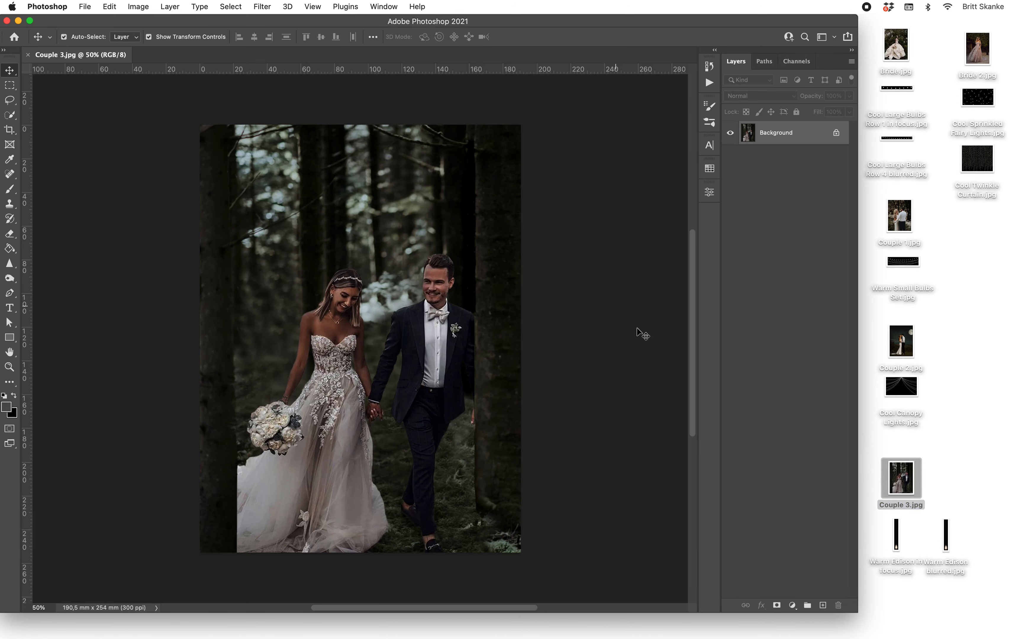
Step: Place Warm Edison in focus.jpg at the centre of the forest couple photo
left_click_drag(902, 529, 295, 318)
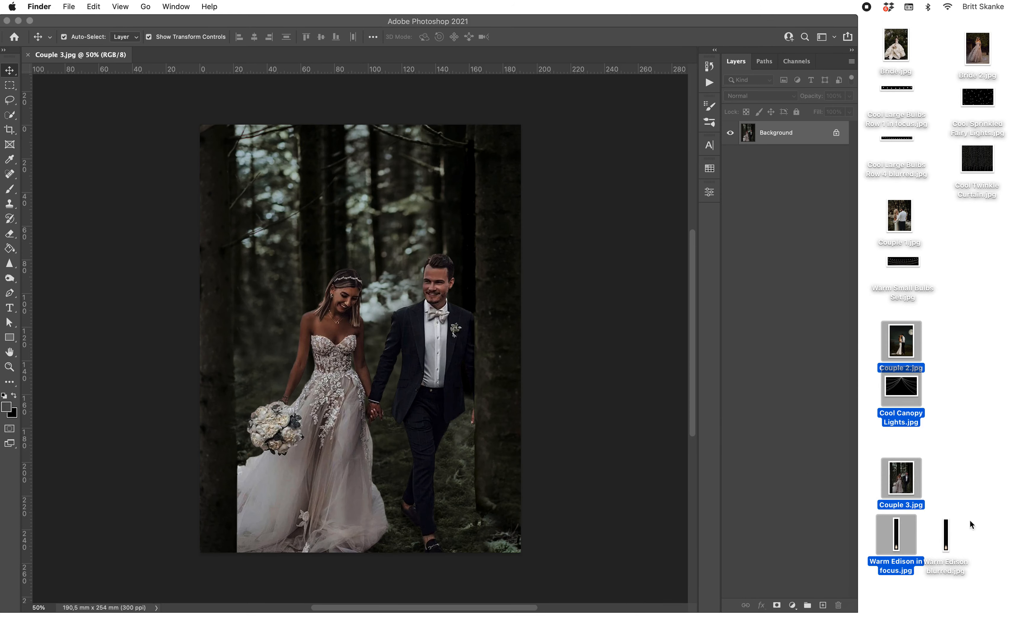
left_click(971, 524)
left_click_drag(896, 534, 275, 279)
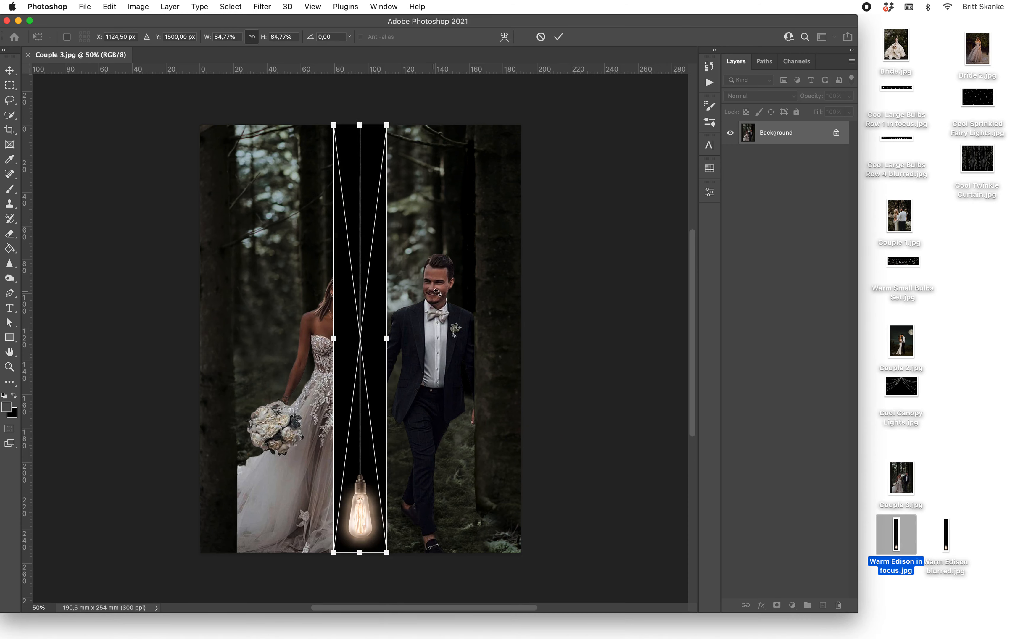
left_click(614, 177)
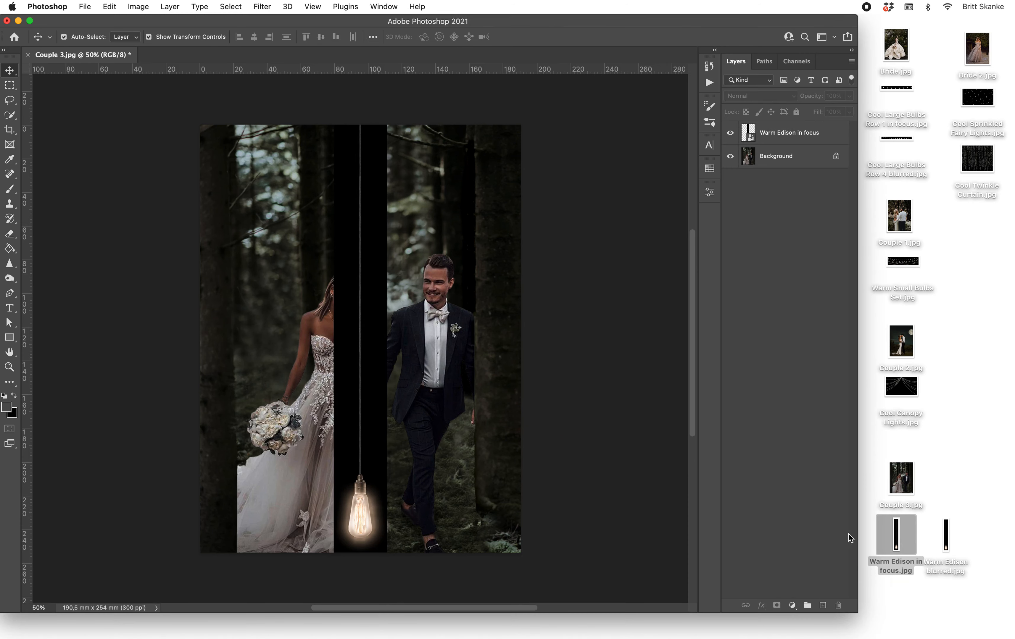
Step: Place Warm Edison blurred.jpg in front of the groom, with its bulb slightly higher than the in-focus one
left_click_drag(945, 534, 464, 346)
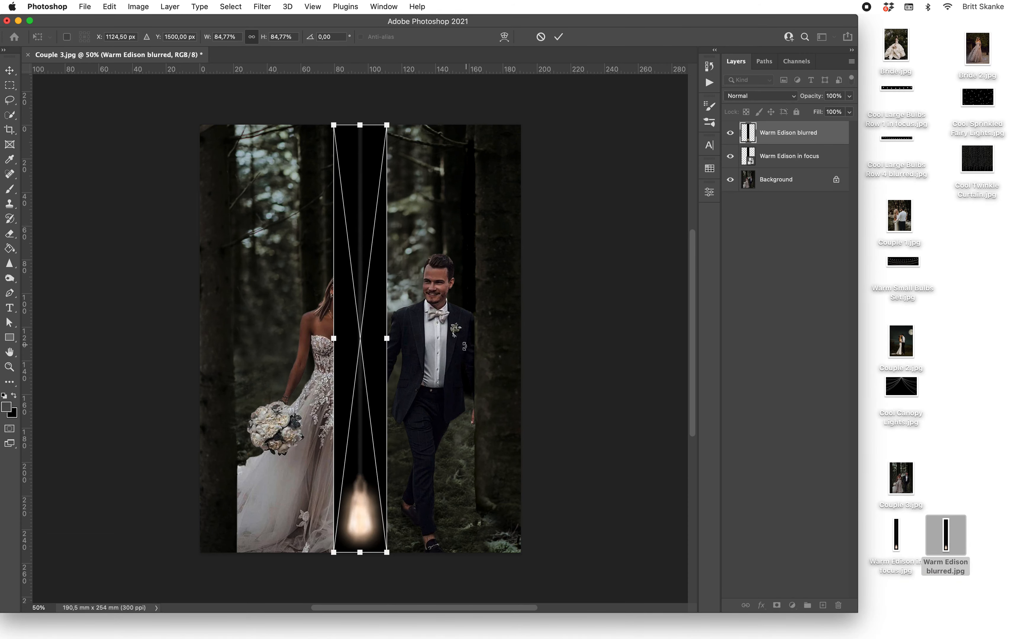
left_click_drag(366, 503, 443, 457)
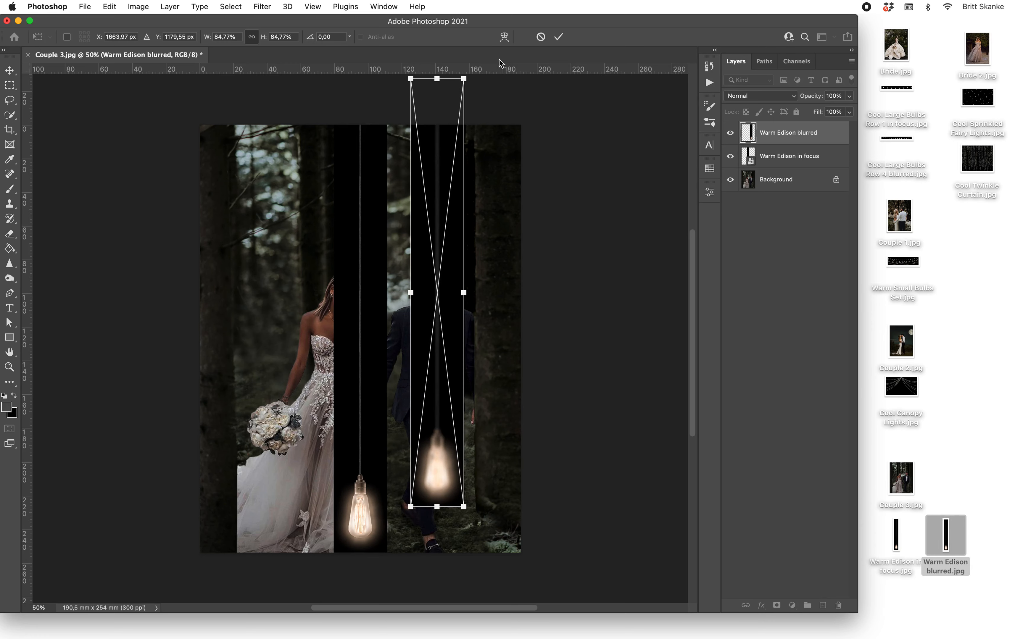
left_click(559, 37)
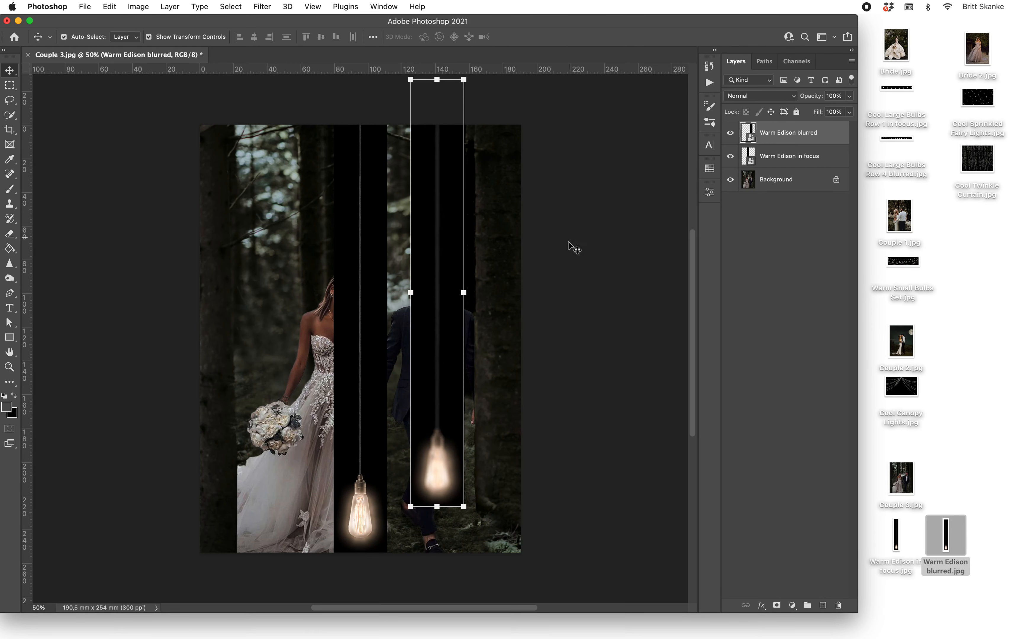
Step: Set the blend mode of both the Warm Edison blurred and Warm Edison in focus layers to Screen
left_click(798, 98)
left_click(746, 200)
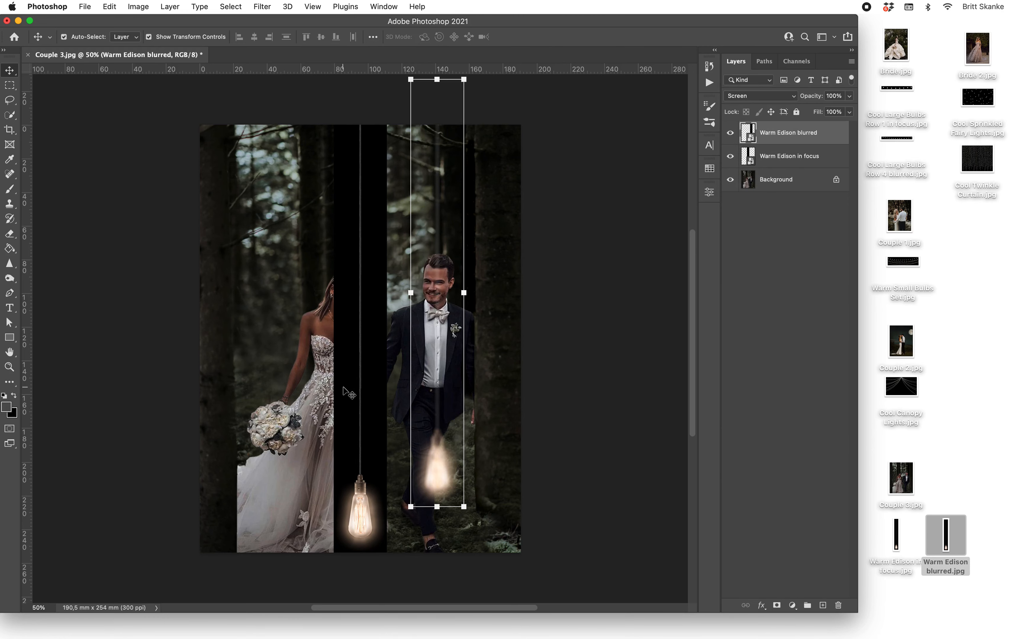
left_click(354, 401)
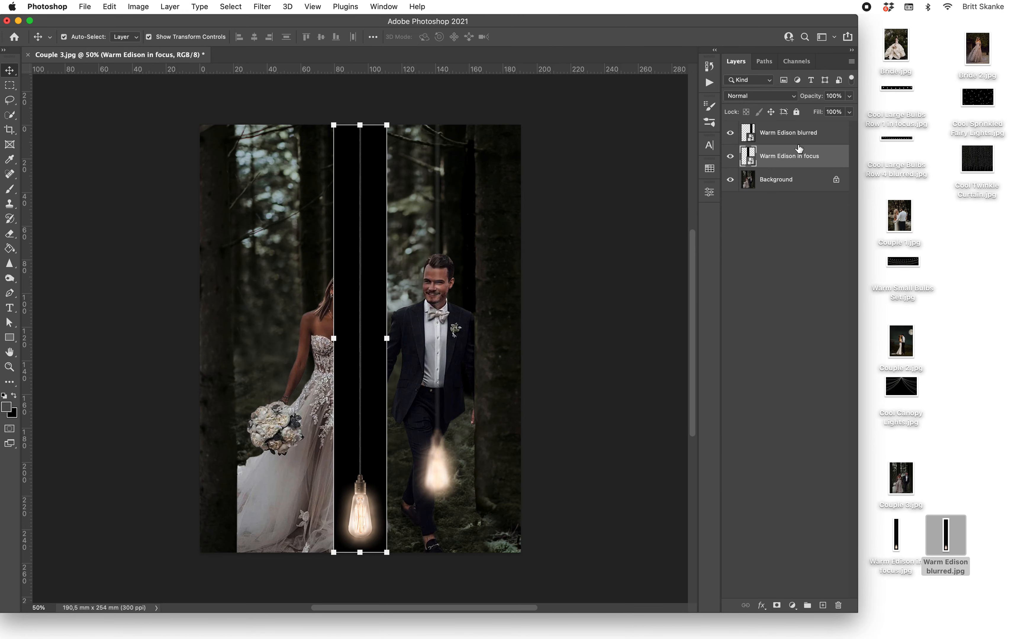
left_click(797, 96)
left_click(746, 195)
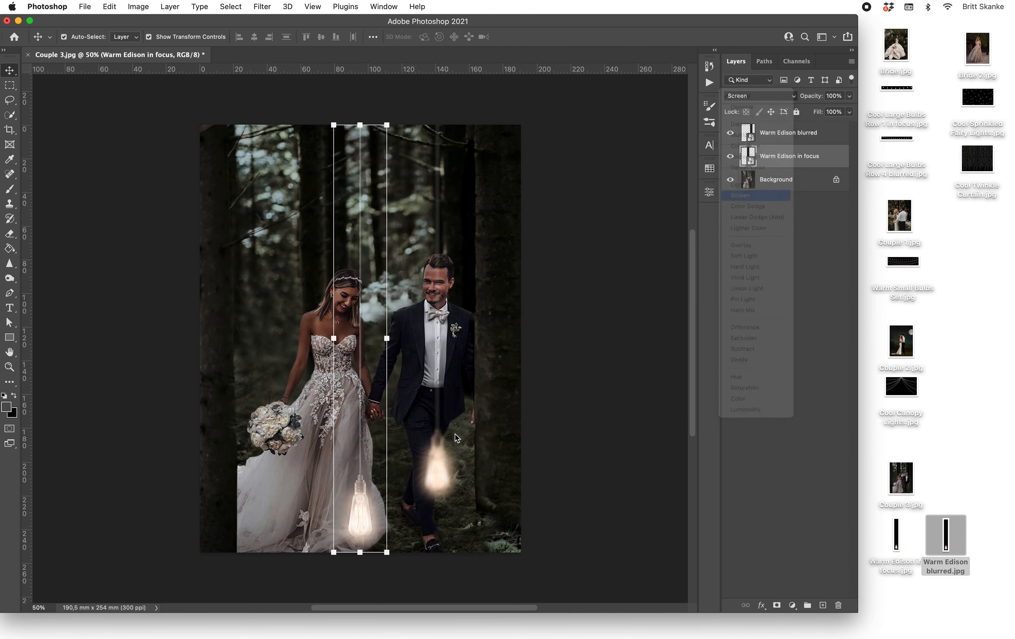
Step: Scale the Warm Edison in focus layer to about 69.5% and hang it along the photo's left edge beside the bride
left_click_drag(360, 530, 223, 506)
key("ctrl+t")
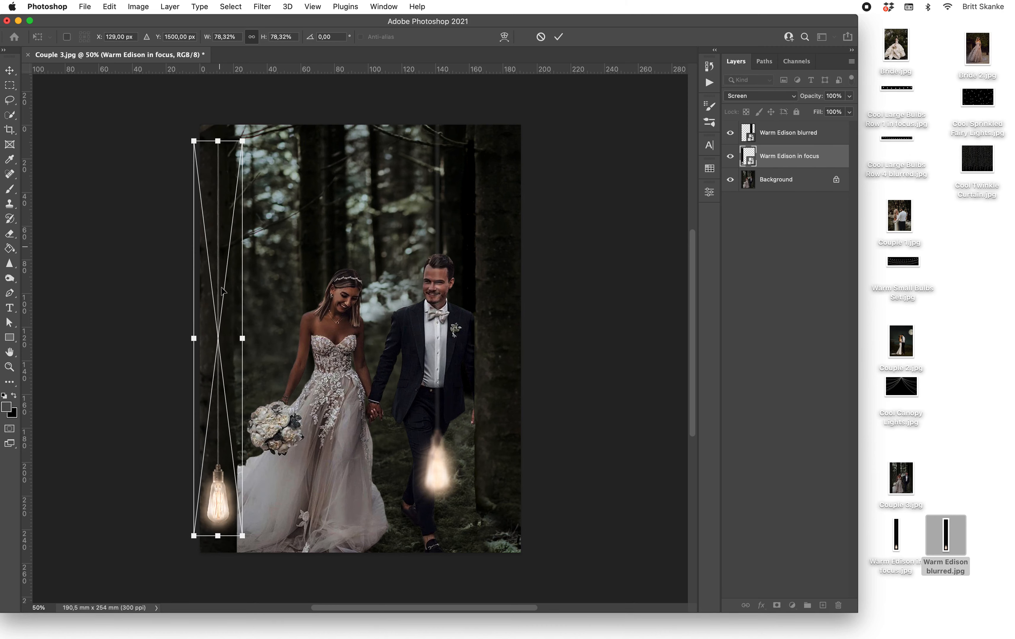
left_click_drag(220, 497, 220, 385)
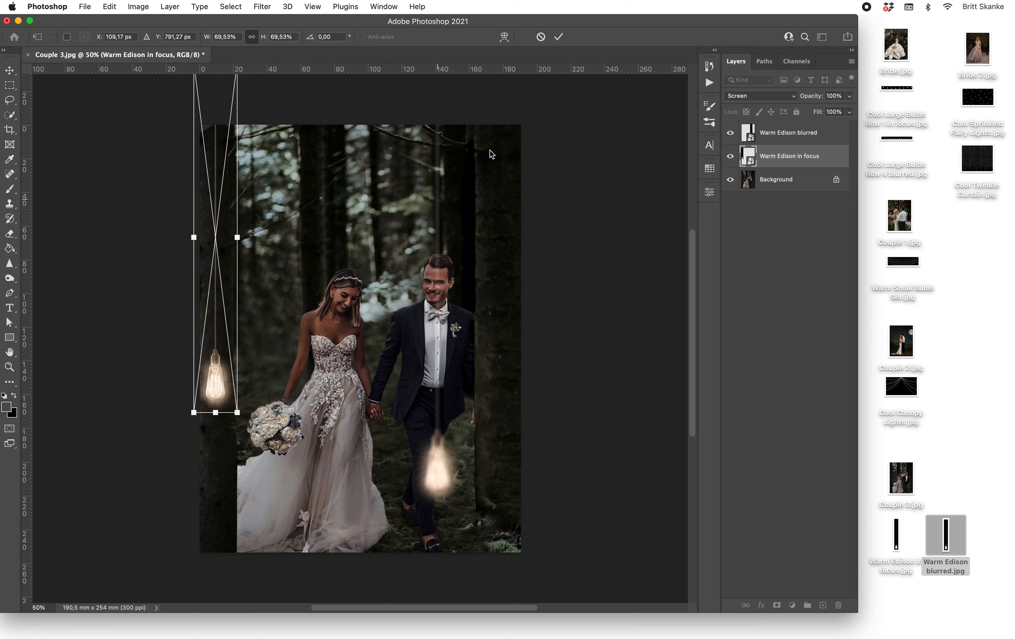
left_click(559, 36)
left_click(524, 384)
Step: Shrink the Warm Edison blurred layer and hang its bulb higher, between the in-focus bulb and the bride's head
left_click_drag(440, 464, 276, 291)
key("cmd+t")
left_click(559, 37)
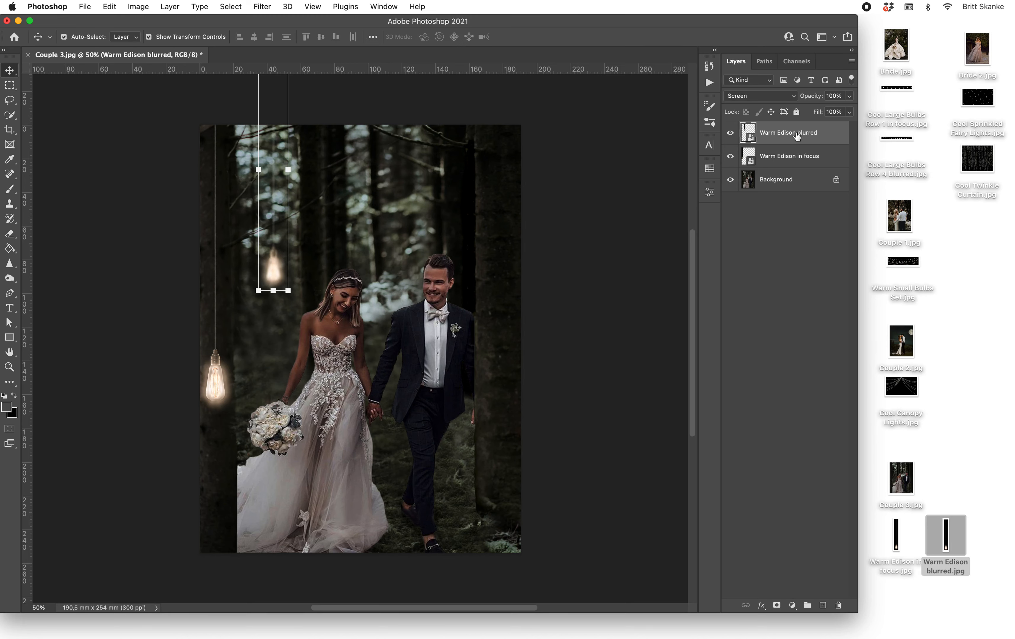
Step: Duplicate the Warm Edison blurred layer, scale the copy to 39.75%, and hang its bulb higher, above the bride's head
left_click_drag(798, 134, 824, 606)
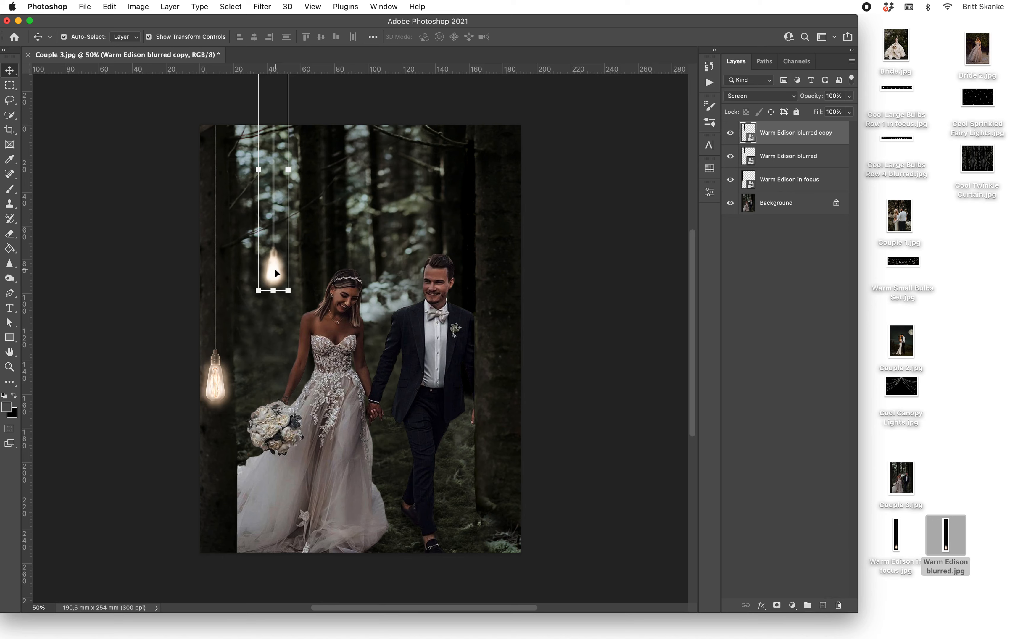
left_click_drag(276, 270, 337, 223)
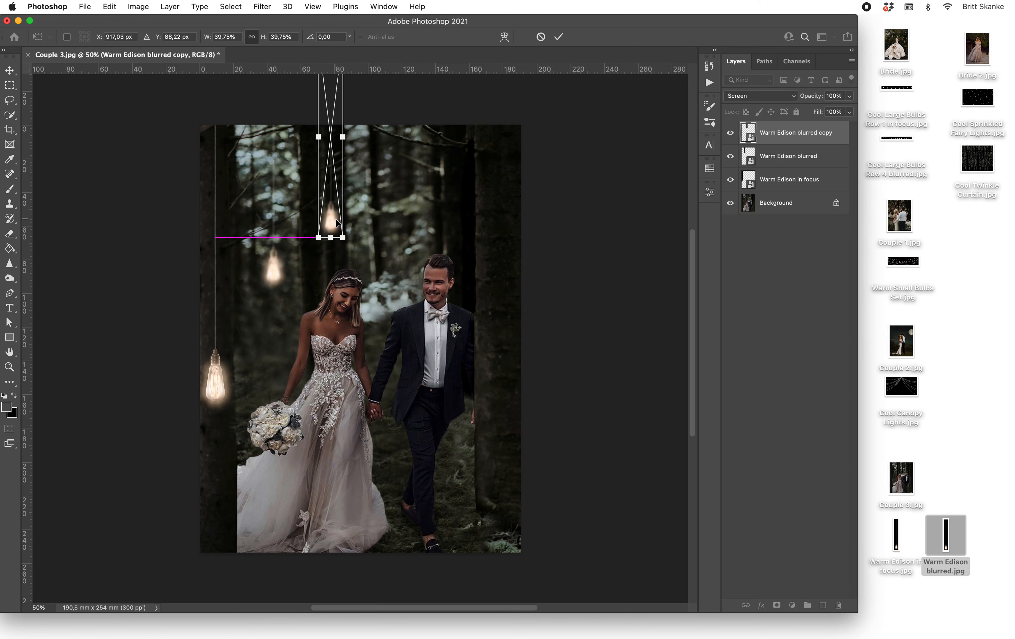
key("Return")
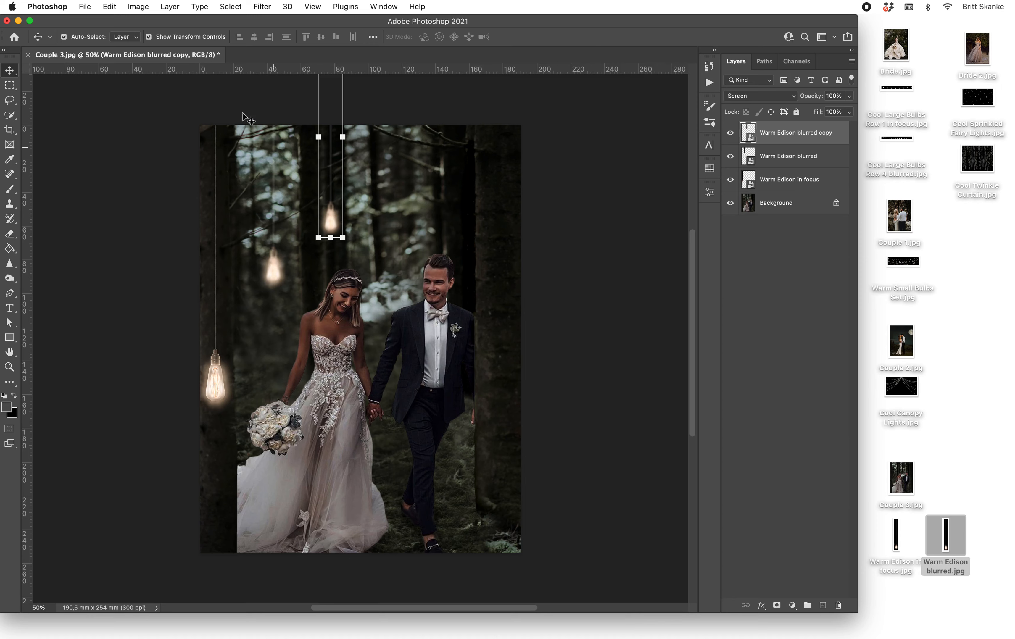
Step: Apply a Gaussian Blur with a 16.2-pixel radius to the Warm Edison blurred copy layer
left_click(266, 6)
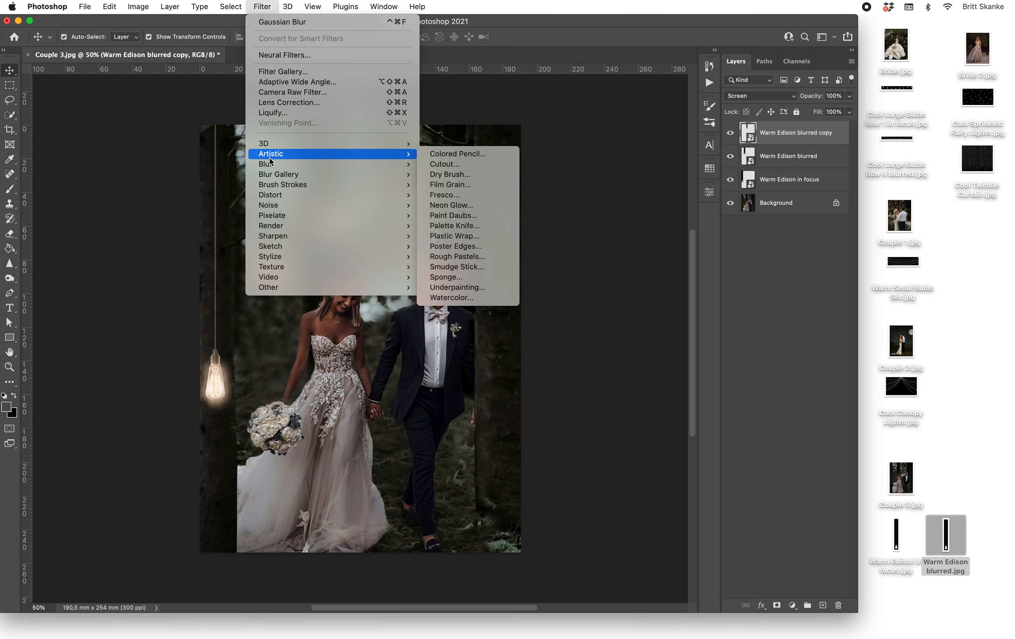
mouse_move(281, 166)
left_click(456, 205)
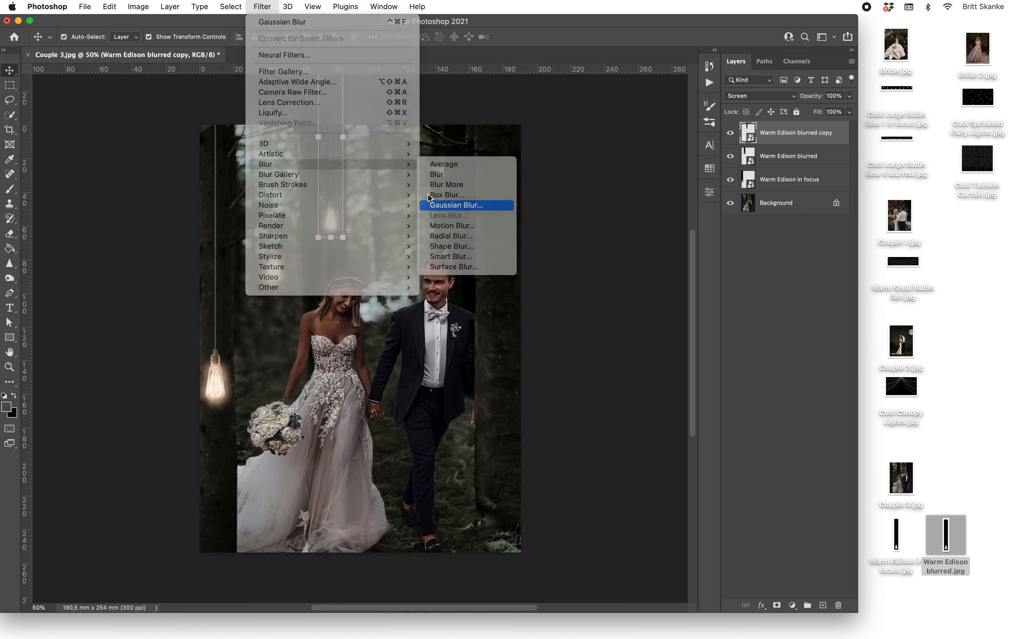
left_click_drag(782, 454, 792, 454)
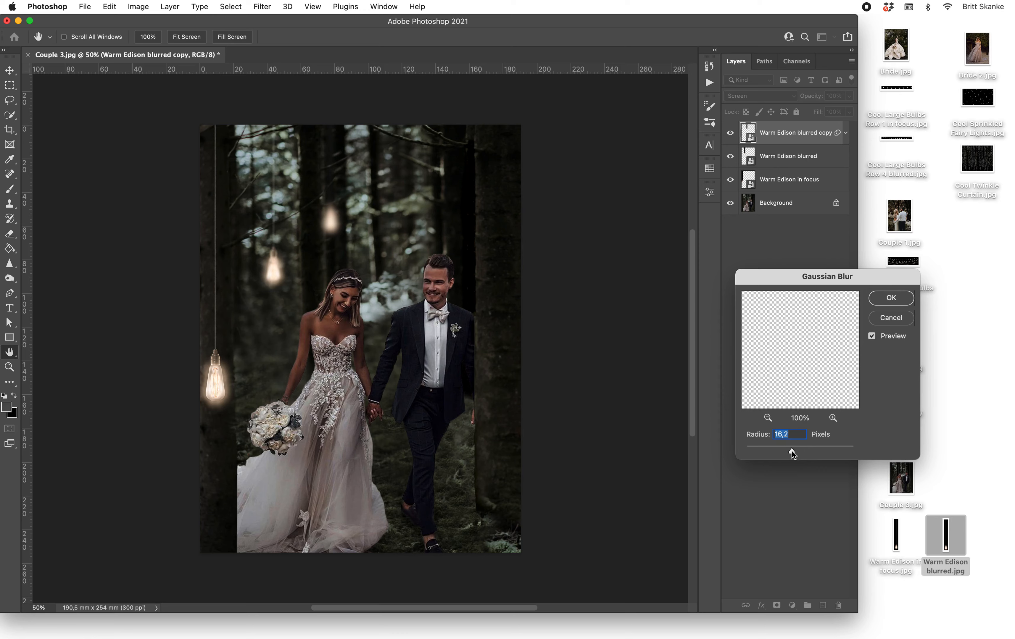
left_click(881, 293)
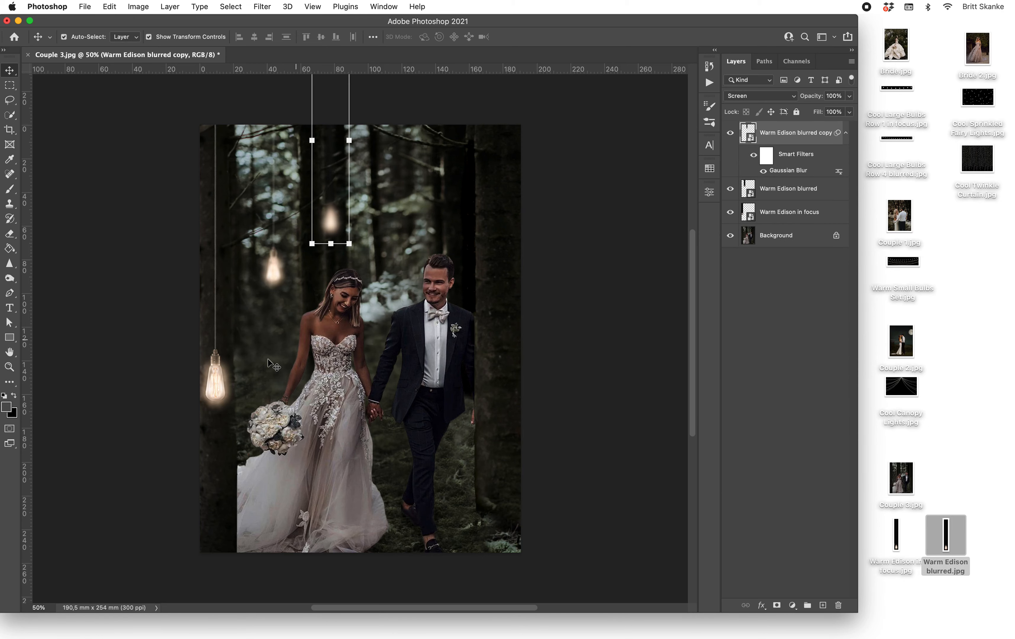
Step: Duplicate the Warm Edison in focus layer, scale the copy to 80.86%, and hang it along the photo's right edge beside the groom's head
left_click(212, 386)
left_click_drag(799, 226, 822, 606)
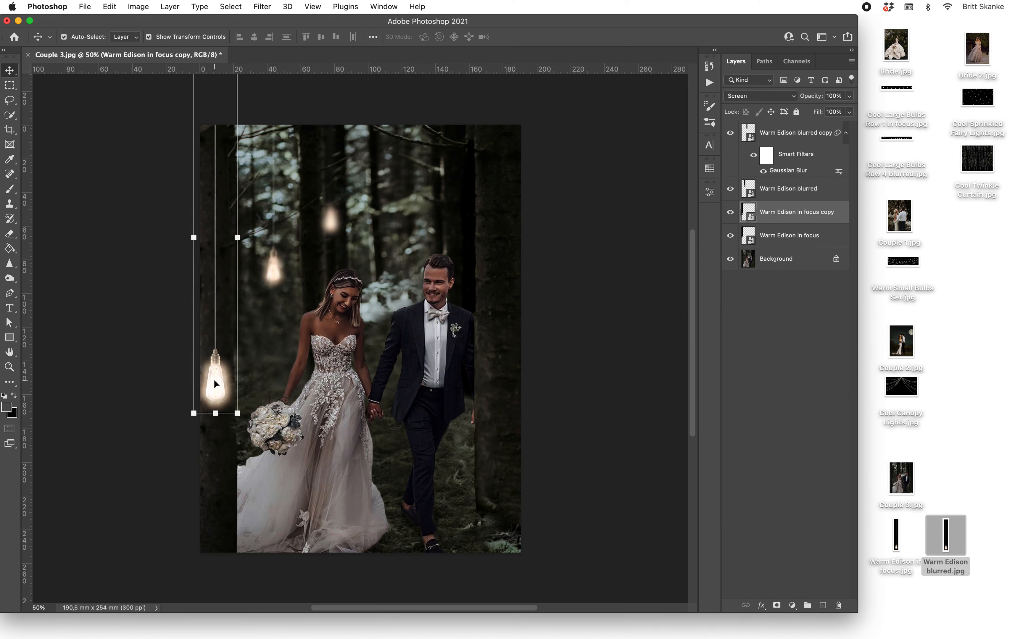
left_click_drag(216, 386, 495, 237)
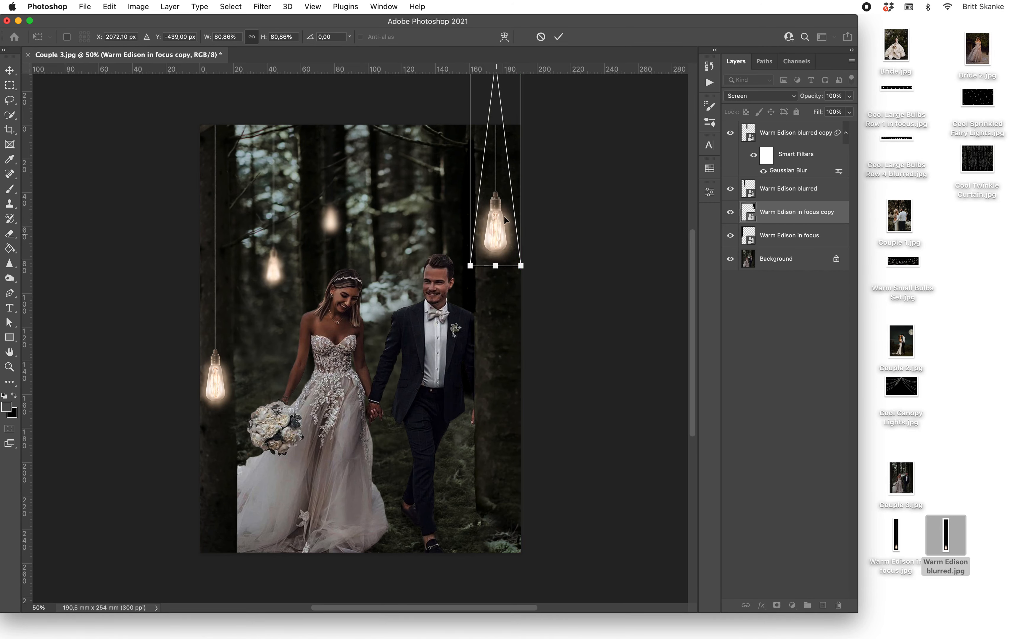
left_click(558, 36)
left_click(634, 206)
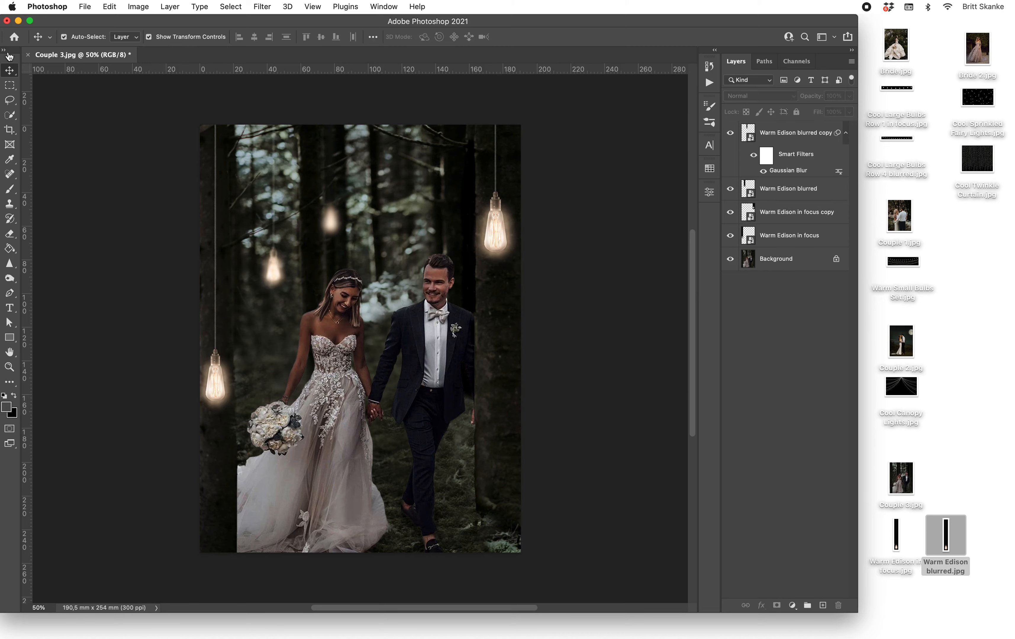
Step: Close Couple 3.jpg without saving and open Bride 2.jpg from the desktop
left_click(29, 55)
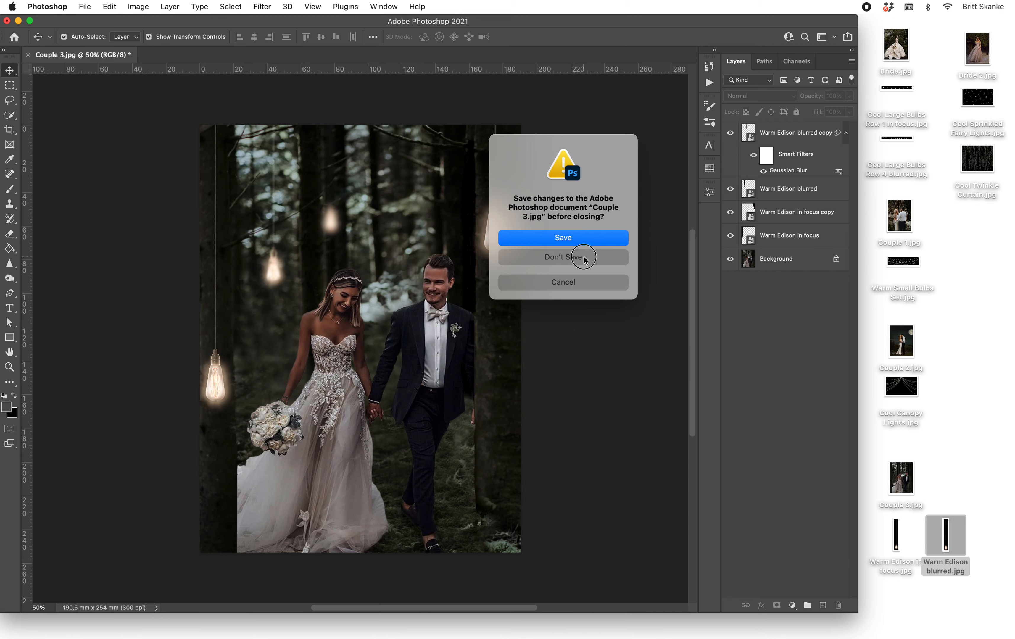
left_click(584, 259)
left_click_drag(974, 58, 279, 318)
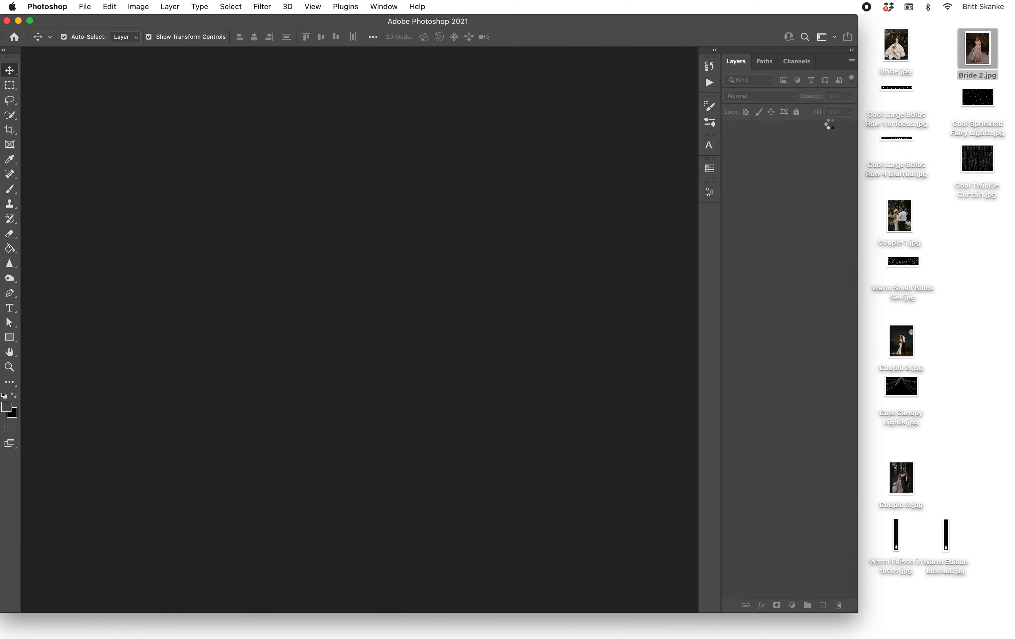
Step: Place Cool Sprinkled Fairy Lights.jpg across the upper part of the bride photo and set its blend mode to Screen
left_click_drag(978, 98, 382, 217)
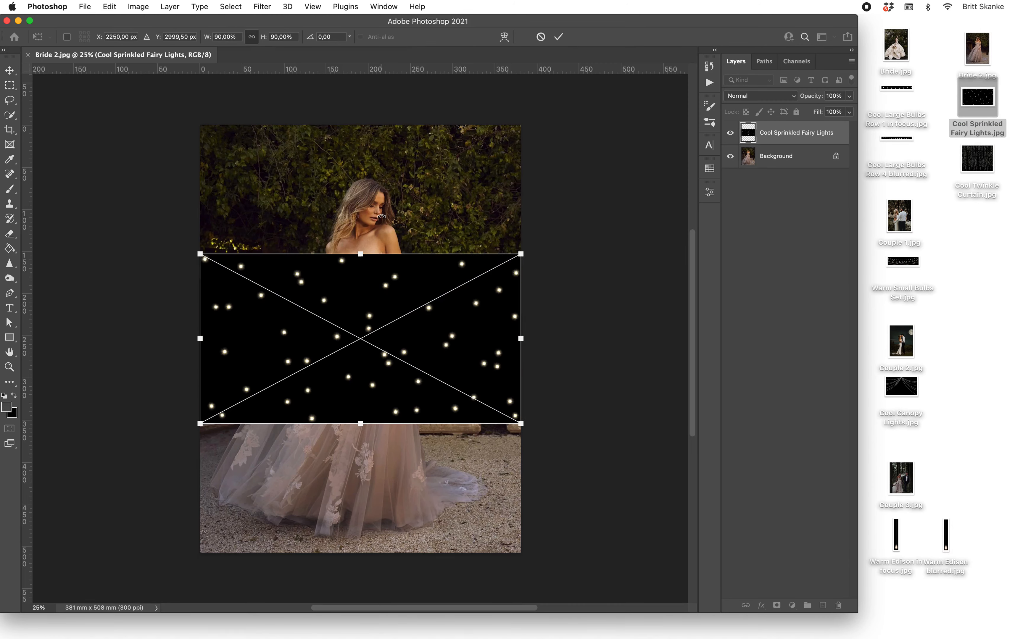
left_click_drag(402, 307, 401, 171)
left_click(559, 36)
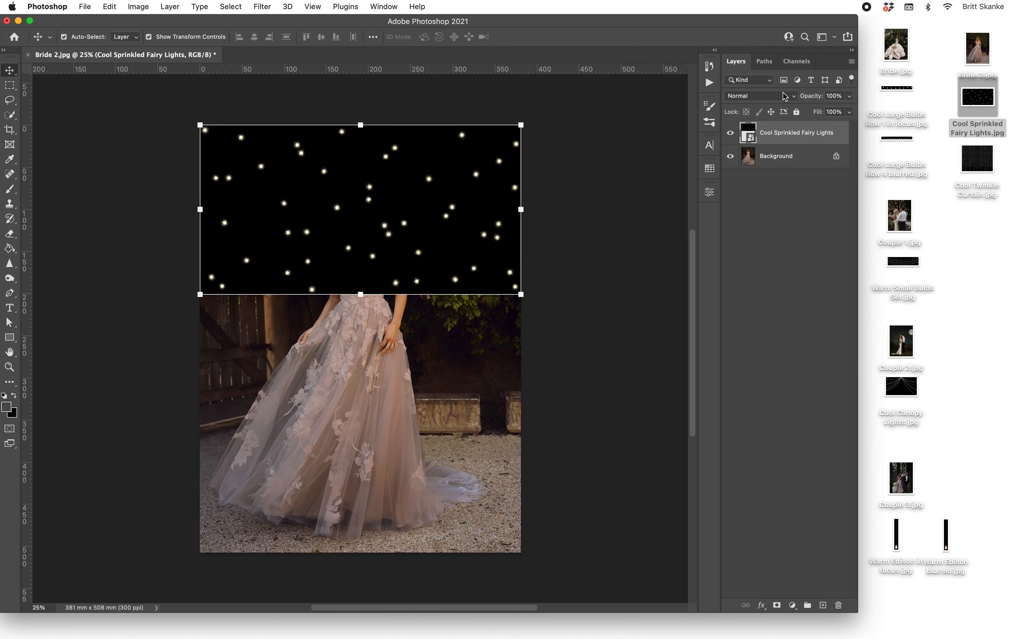
left_click(793, 97)
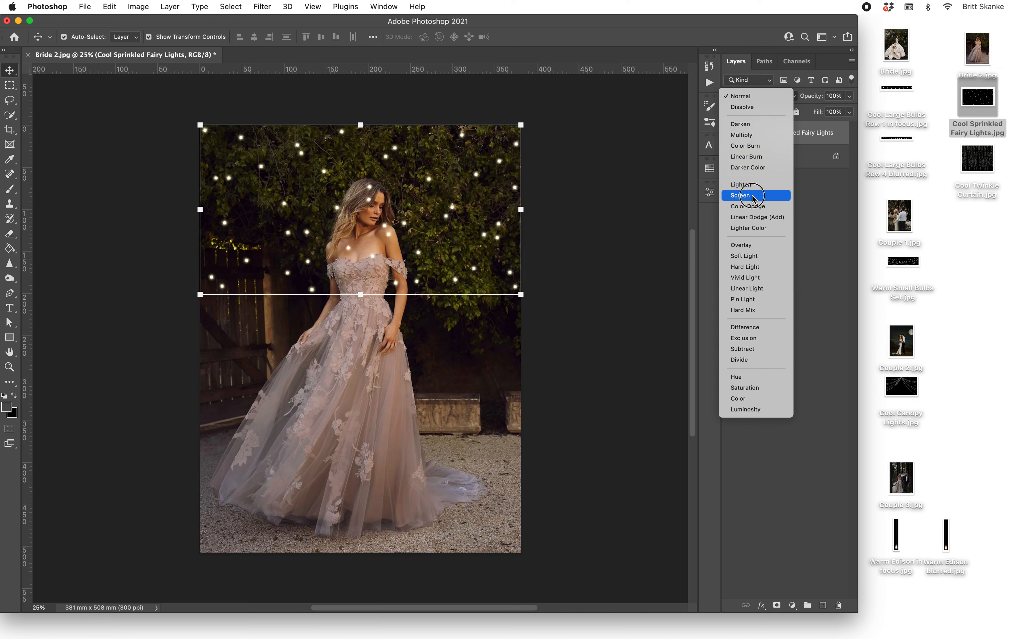
left_click(755, 198)
left_click(64, 228)
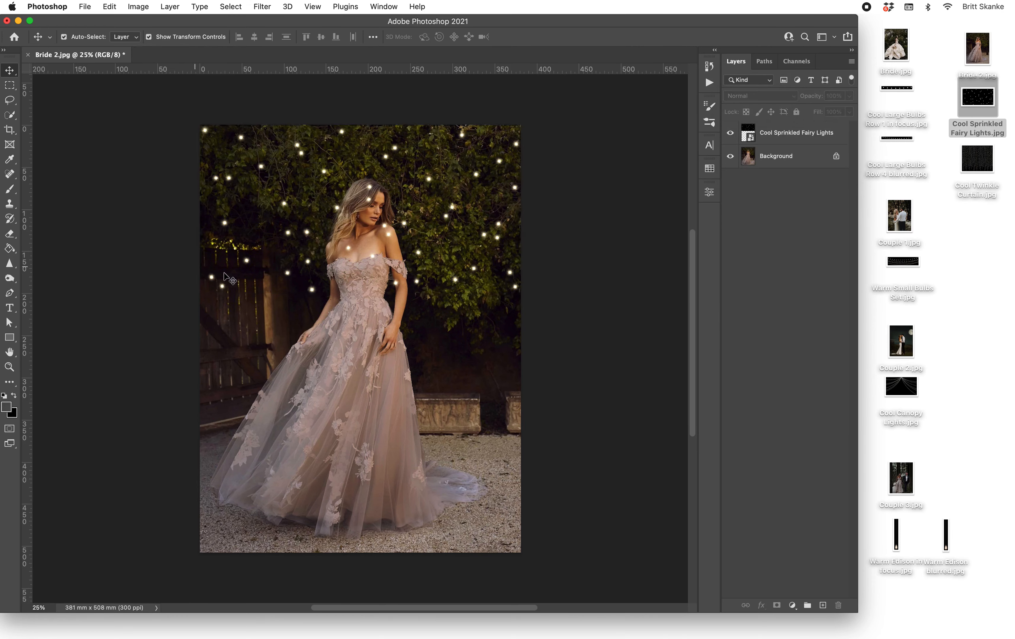
Step: Add a layer mask to the Cool Sprinkled Fairy Lights layer
left_click(802, 138)
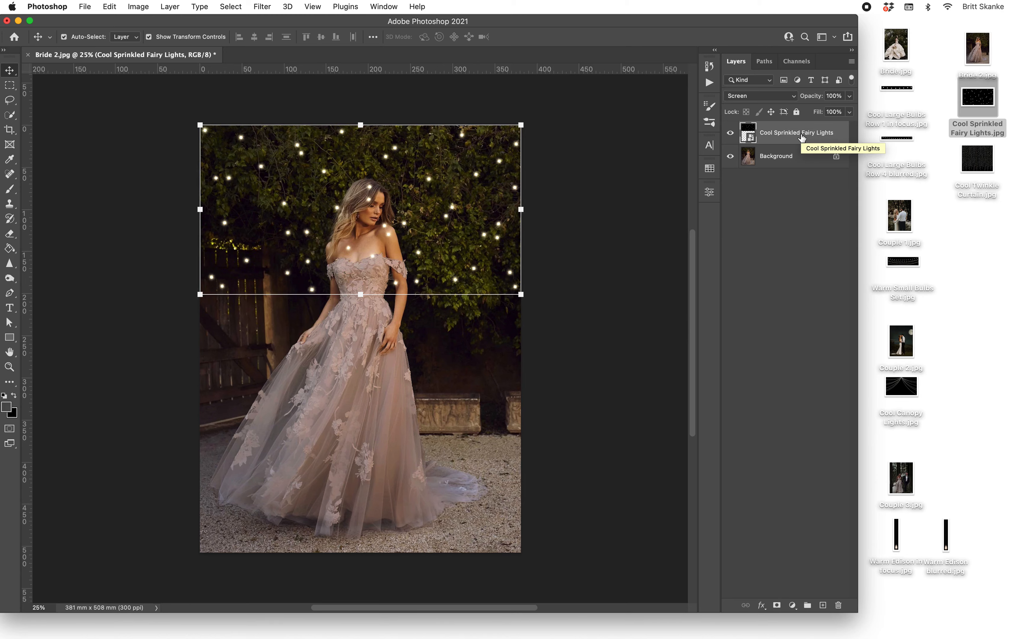
key("super+plus")
key("super+plus")
key("super+plus")
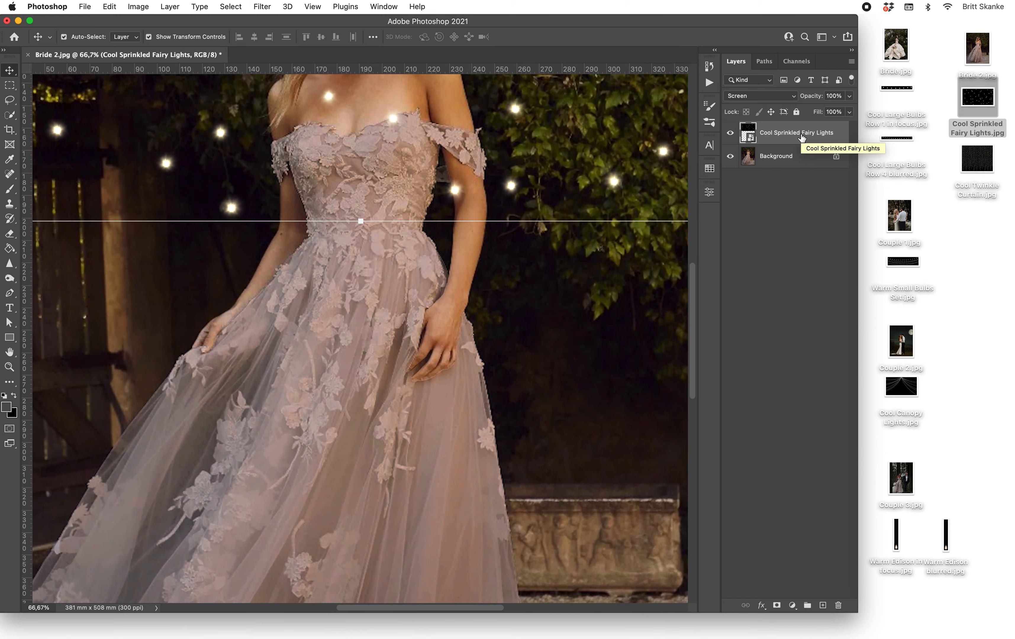
scroll(592, 205, "up", 10)
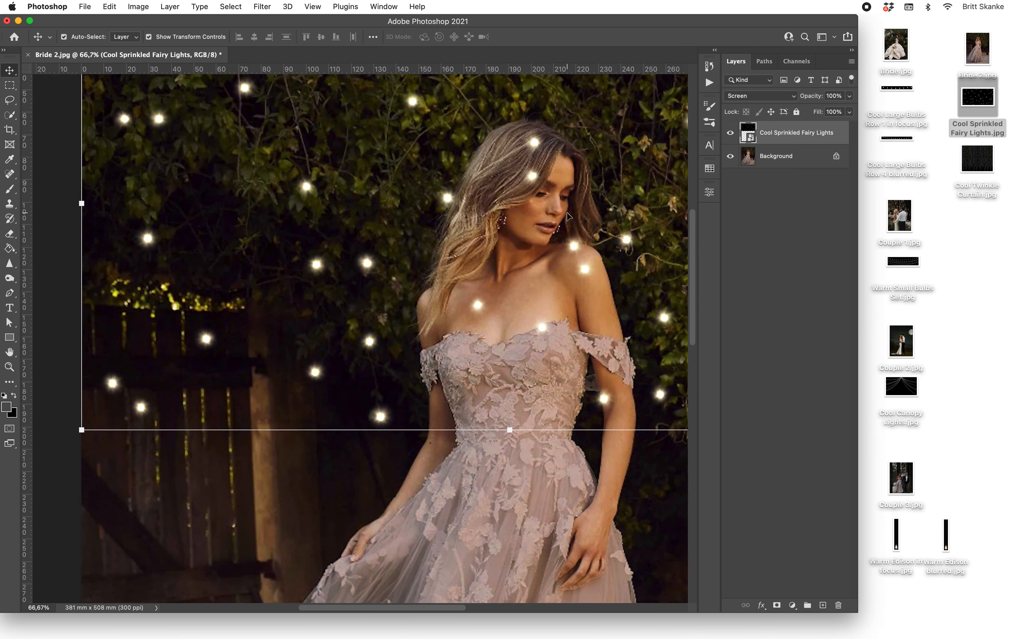
scroll(569, 217, "right", 2)
scroll(569, 216, "left", 5)
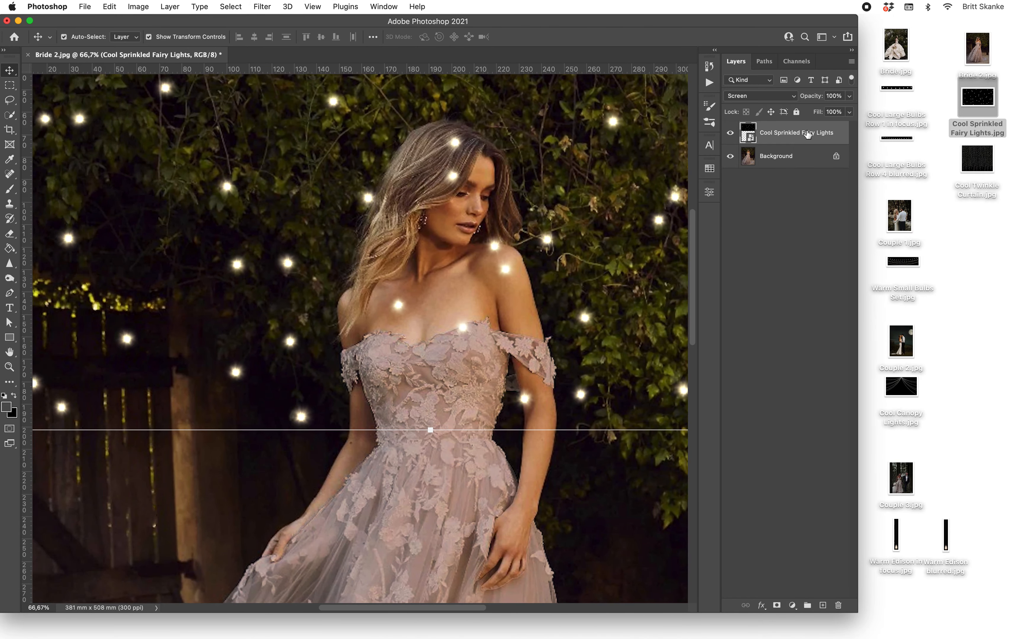
left_click(777, 605)
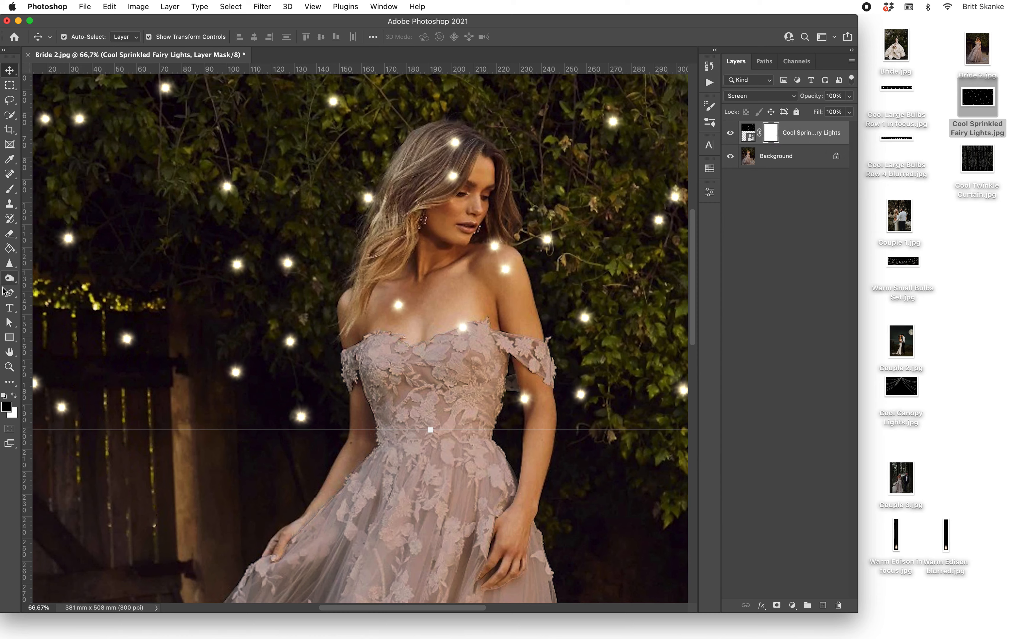
Step: Set up the Brush tool with the Soft Round brush and 100% flow
left_click(10, 191)
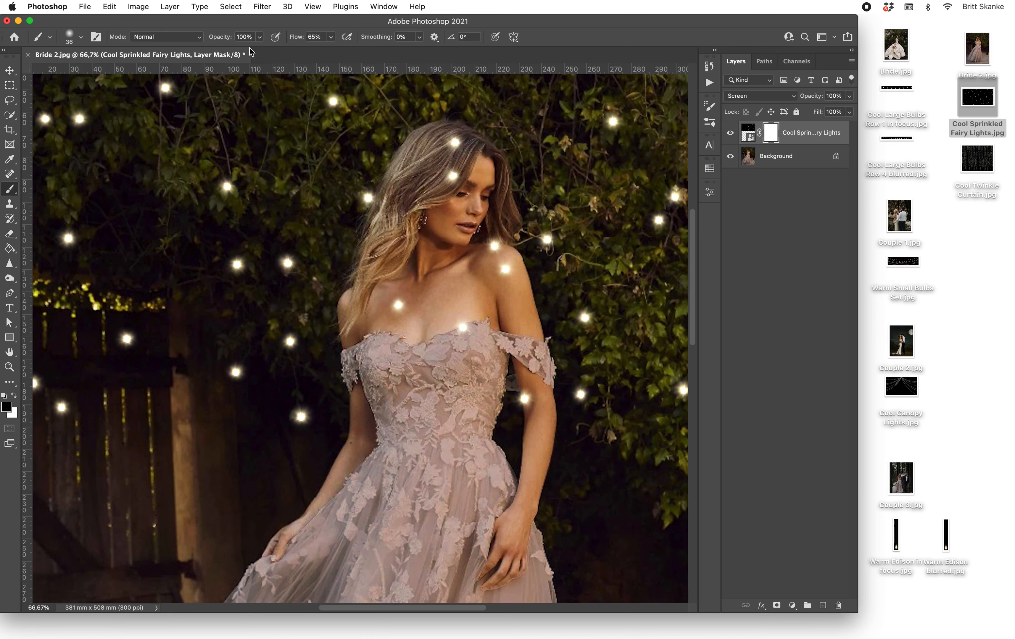
left_click(72, 33)
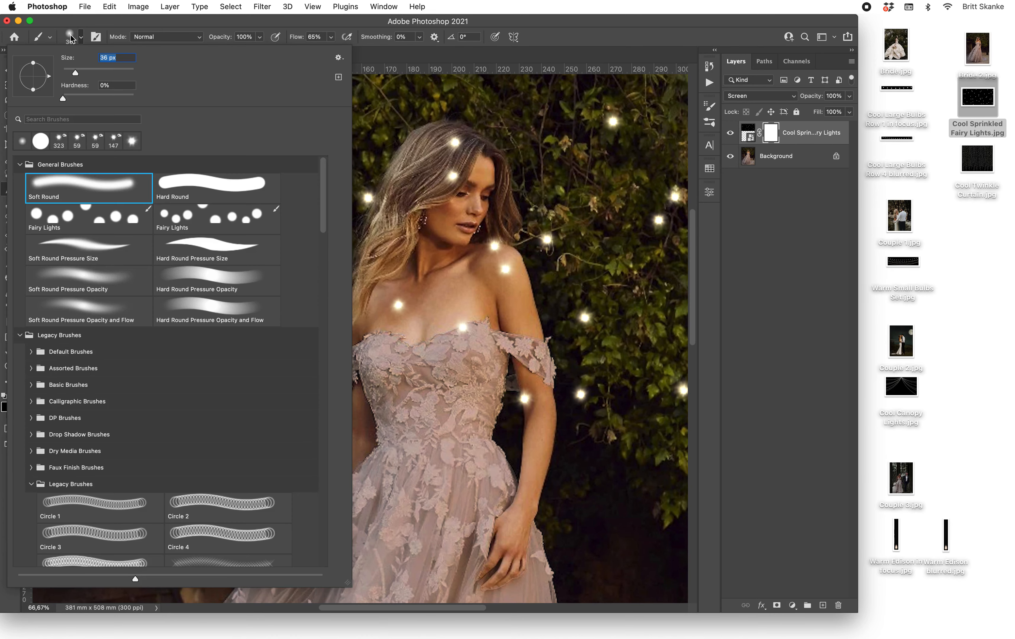
left_click(96, 188)
left_click_drag(297, 41, 393, 42)
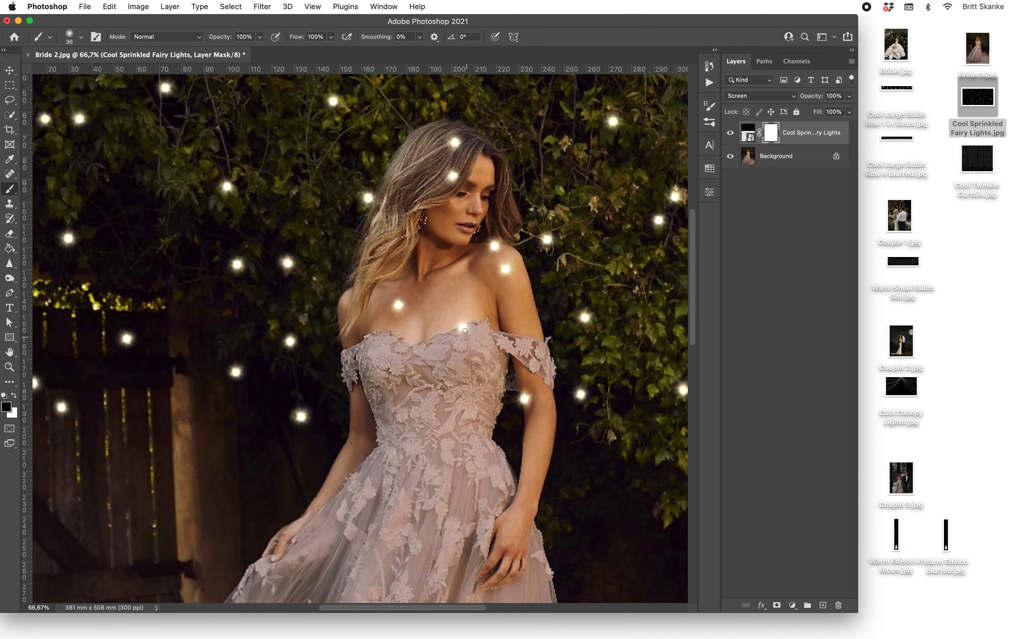
Step: Enlarge the brush to 179 px and mask out the lights covering the bride's hair, shoulder, chest and arm
left_click_drag(435, 311, 474, 309)
left_click(454, 141)
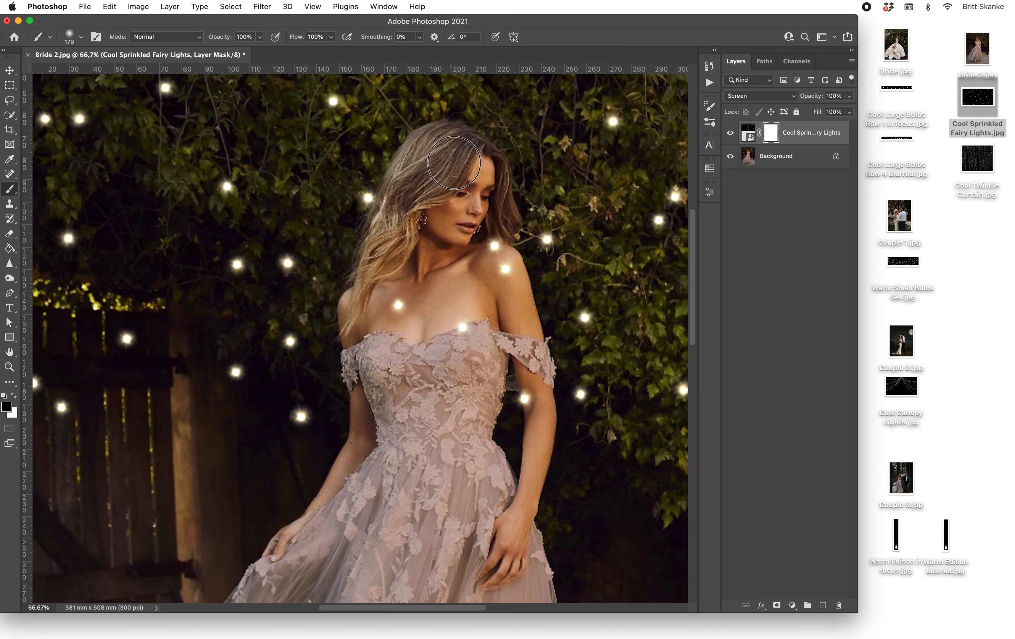
mouse_move(487, 226)
left_mouse_down()
mouse_move(500, 255)
mouse_move(508, 289)
mouse_move(453, 316)
mouse_move(457, 352)
mouse_move(402, 296)
mouse_move(385, 311)
mouse_move(496, 350)
mouse_move(526, 399)
left_mouse_up()
Step: Mask out the lights over the wooden fence and in the dark area beside the bride's arm
scroll(197, 410, "left", 10)
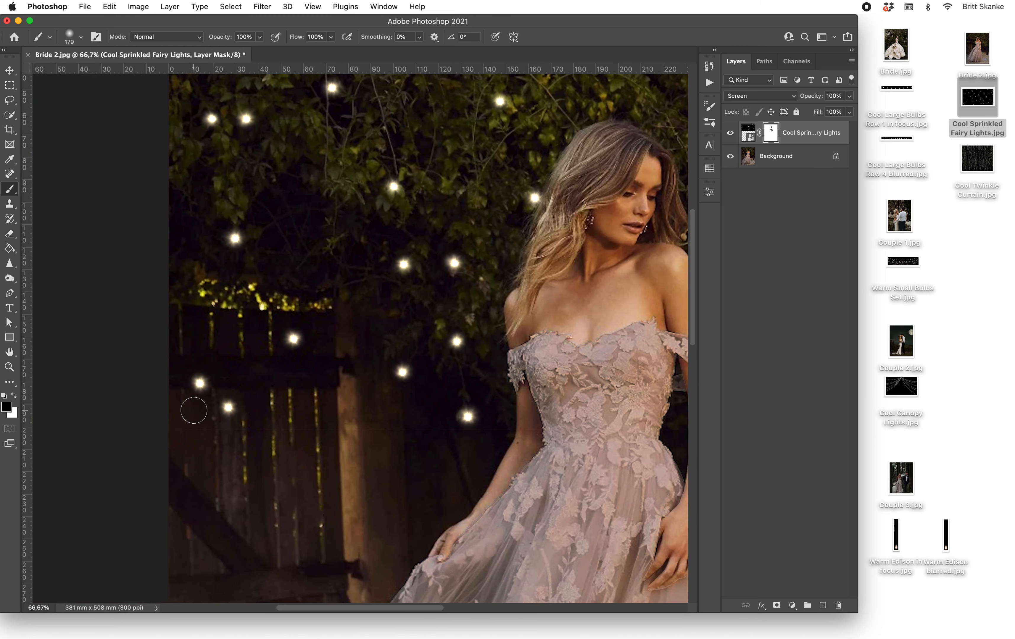
left_click_drag(202, 390, 201, 385)
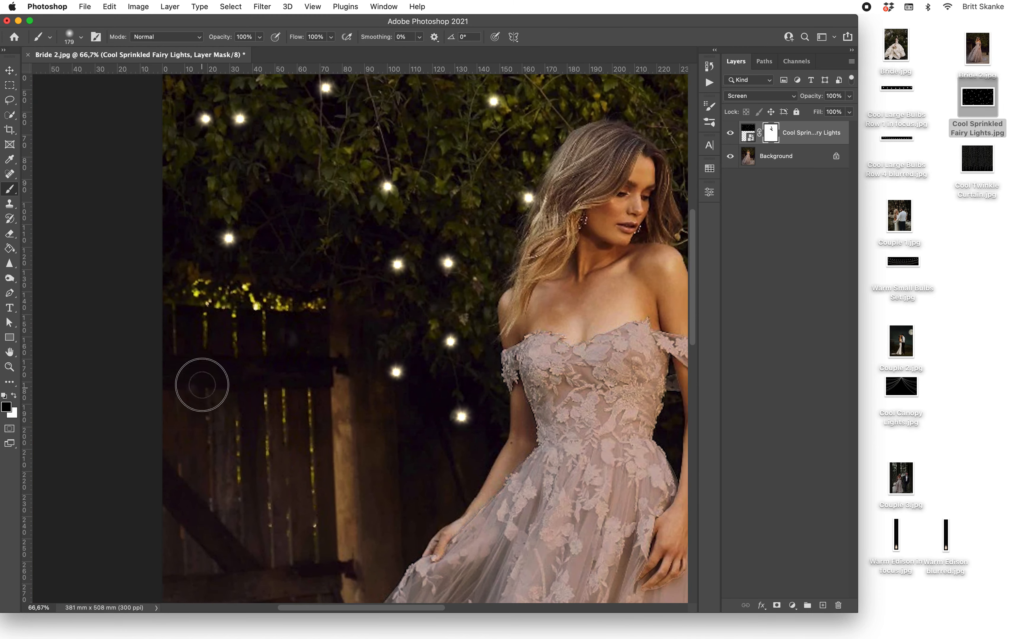
left_click_drag(406, 377, 384, 372)
left_click_drag(429, 409, 468, 415)
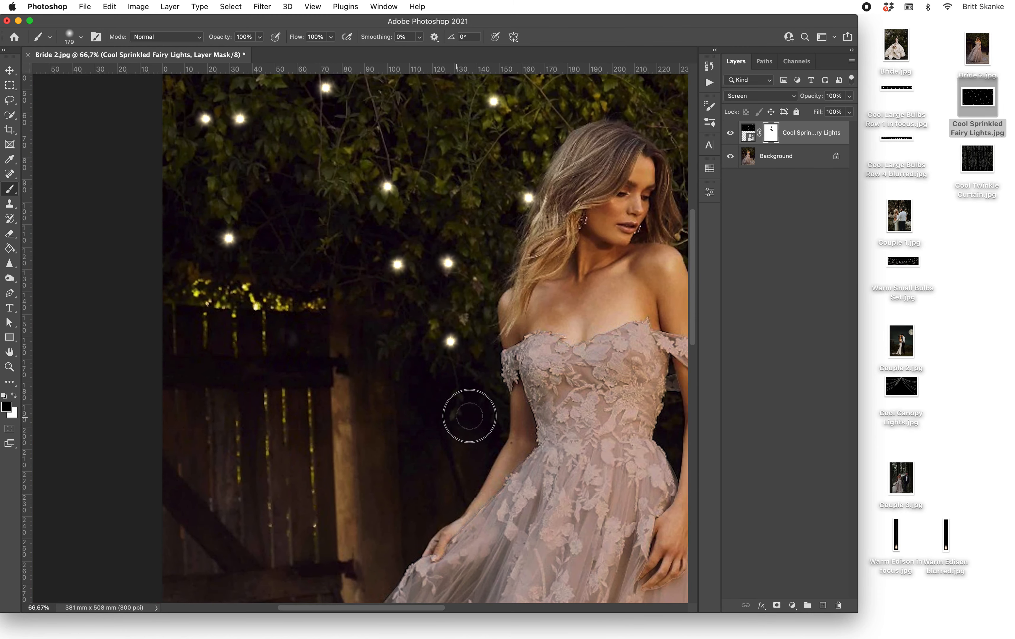
Step: Examine how the masked fairy lights look around the bride and across the whole hedge
scroll(355, 477, "right", 15)
scroll(348, 478, "up", 5)
scroll(347, 478, "left", 2)
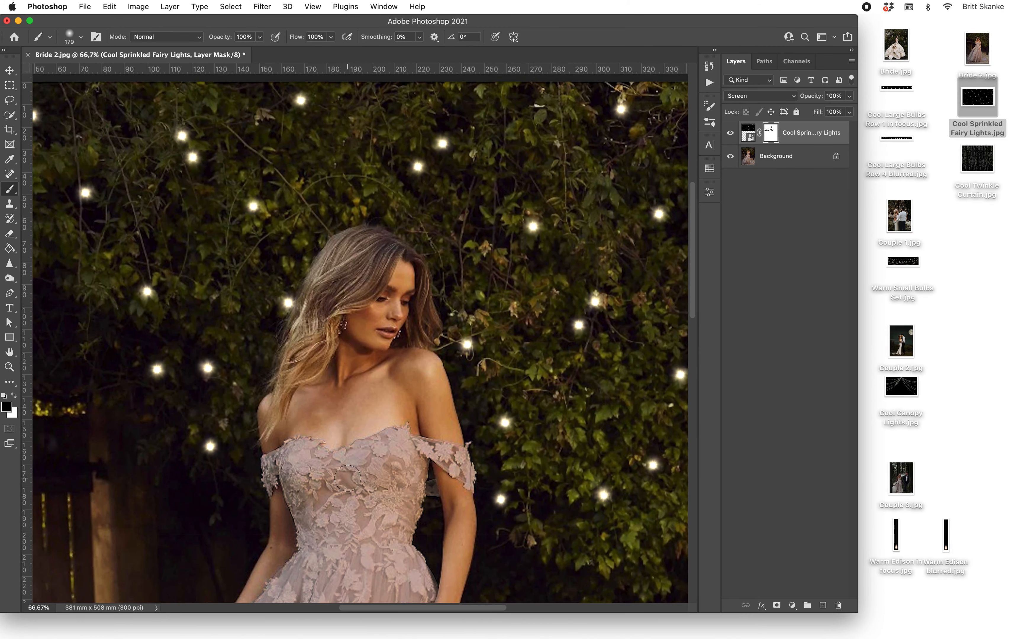
key("super+minus")
key("super+minus")
scroll(347, 479, "up", 3)
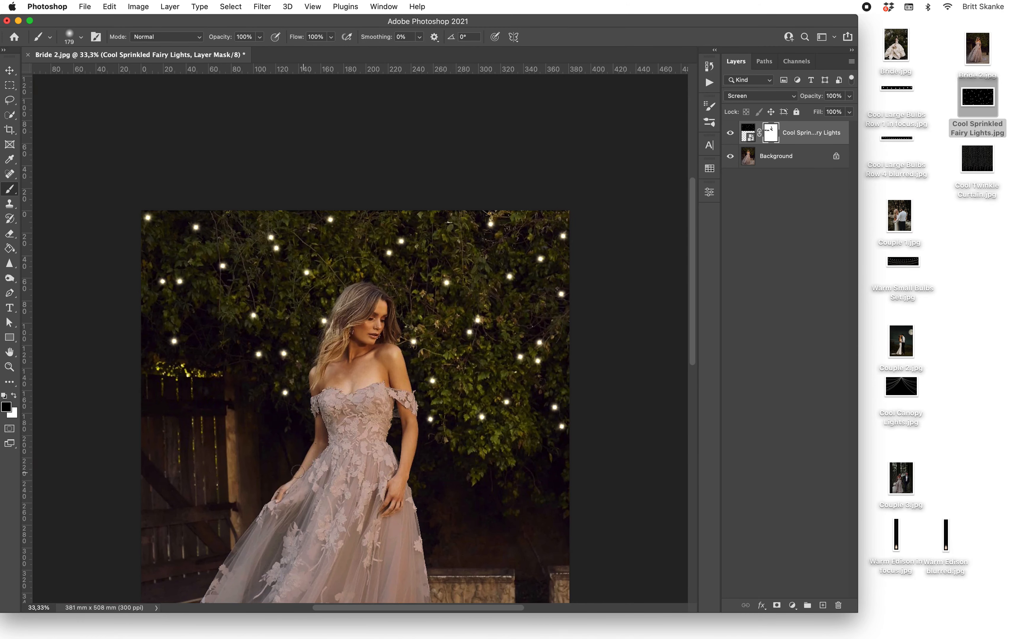
scroll(693, 387, "down", 3)
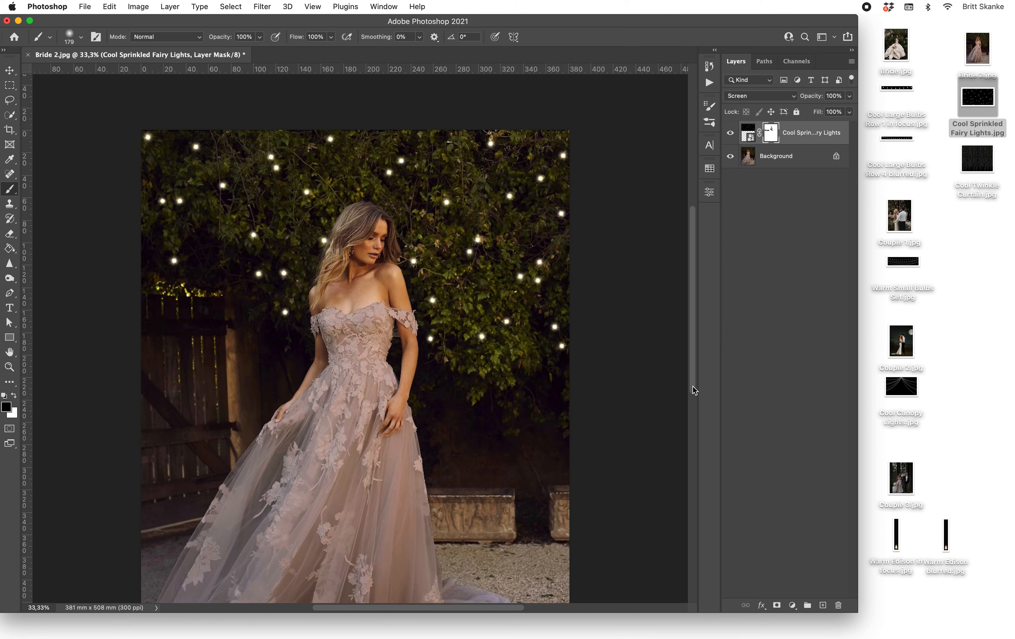
scroll(694, 386, "up", 1)
scroll(693, 387, "left", 3)
scroll(693, 386, "right", 2)
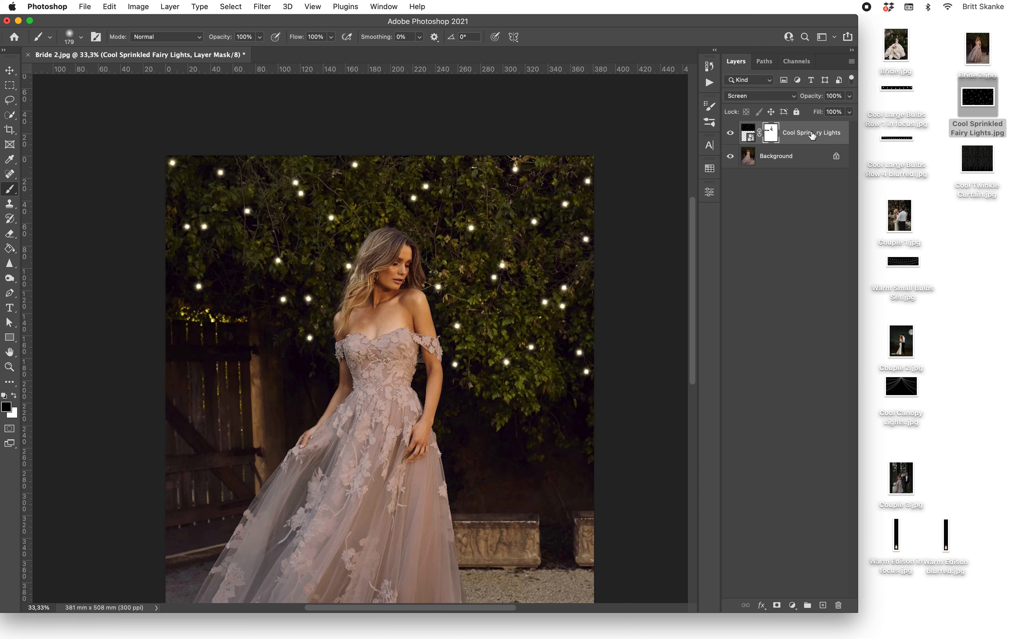
Step: Apply a Camera Raw filter to the Cool Sprinkled Fairy Lights layer with Temperature +8 and Tint +77
left_click(813, 136)
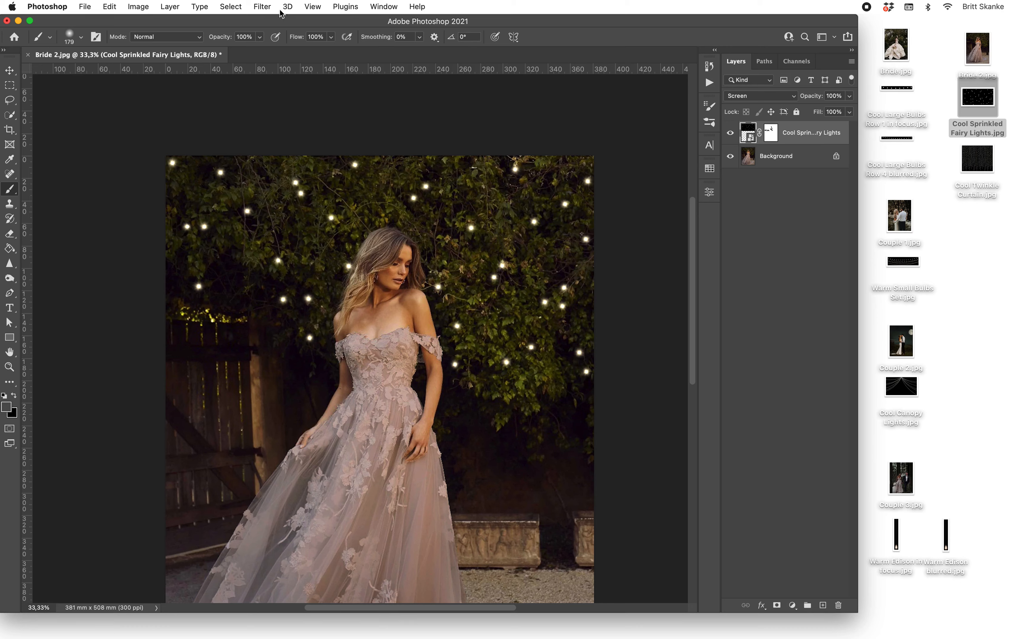
left_click(265, 7)
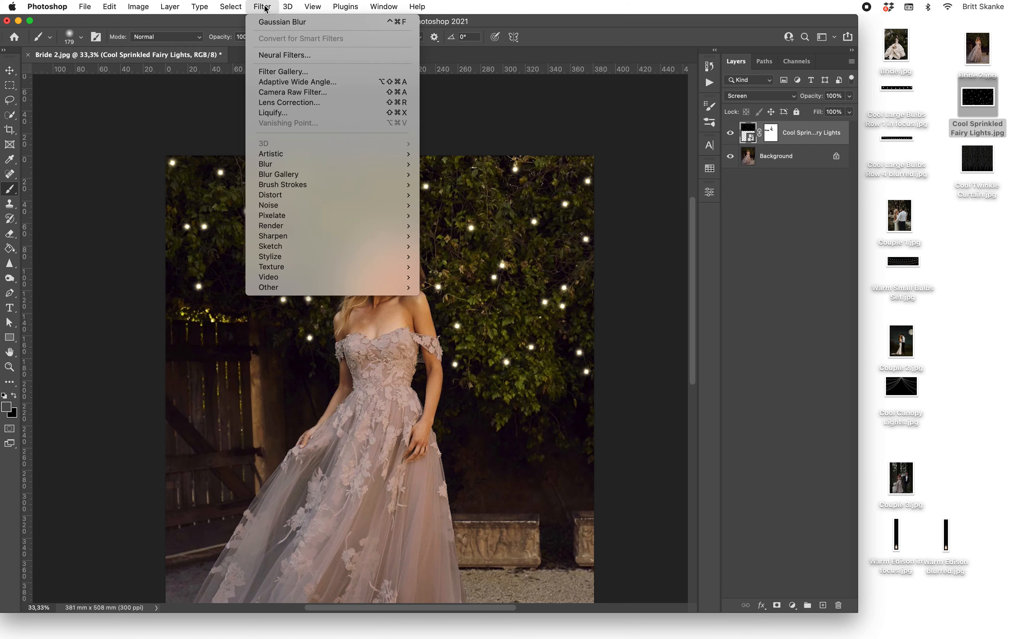
left_click(272, 93)
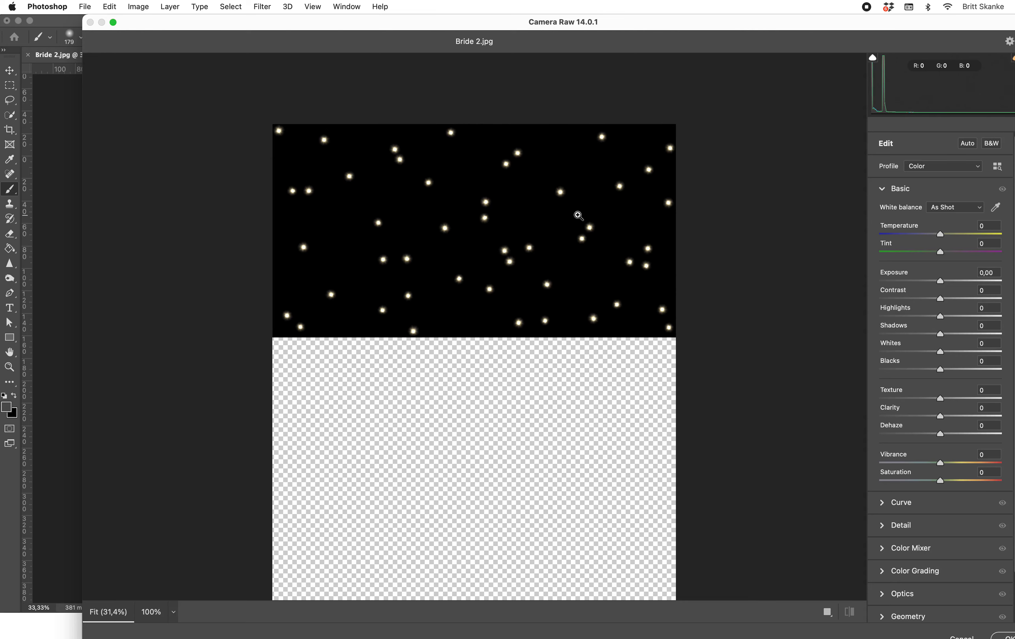
left_click(883, 190)
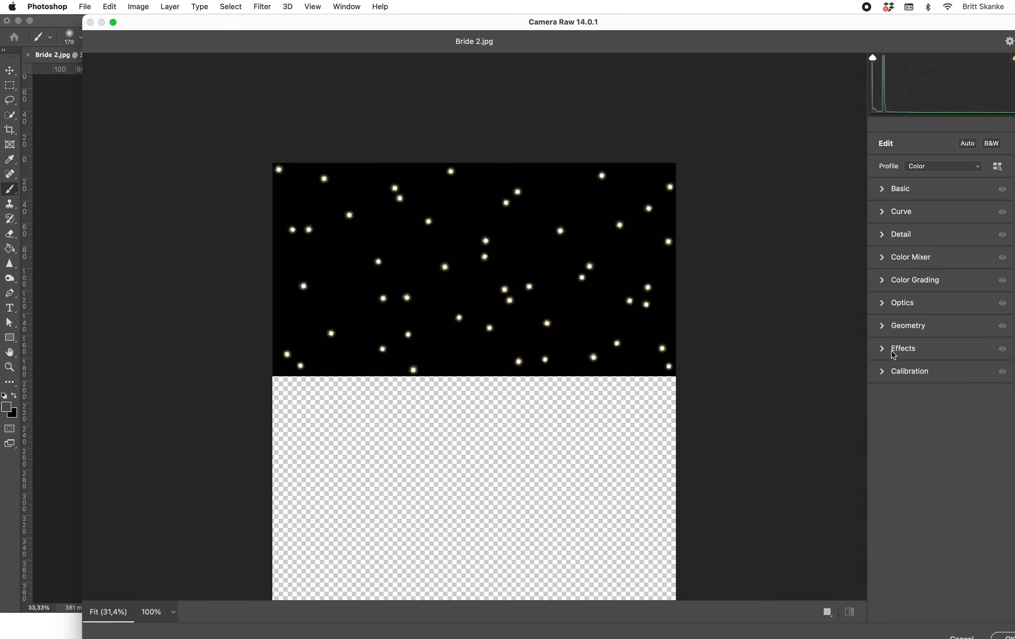
left_click(884, 195)
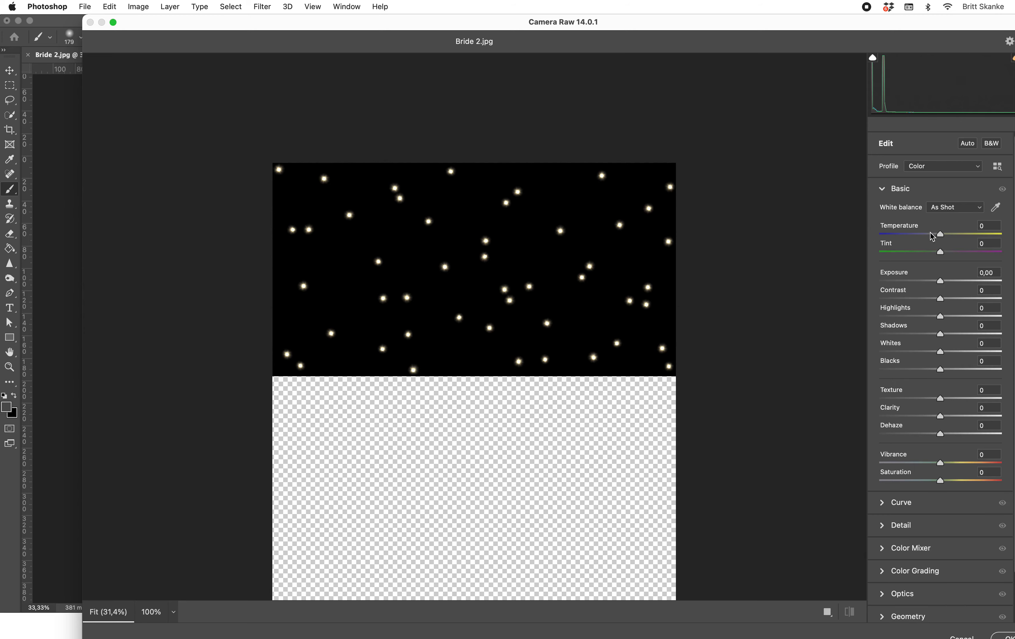
left_click(716, 247)
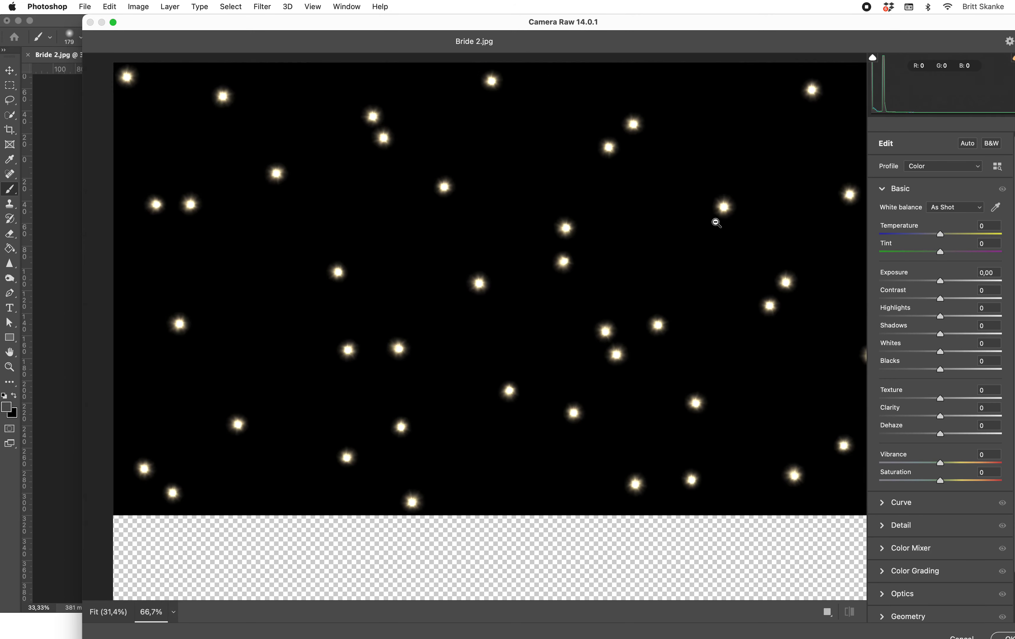
mouse_move(943, 237)
left_mouse_down()
mouse_move(981, 236)
mouse_move(937, 239)
mouse_move(988, 252)
mouse_move(947, 238)
left_mouse_up()
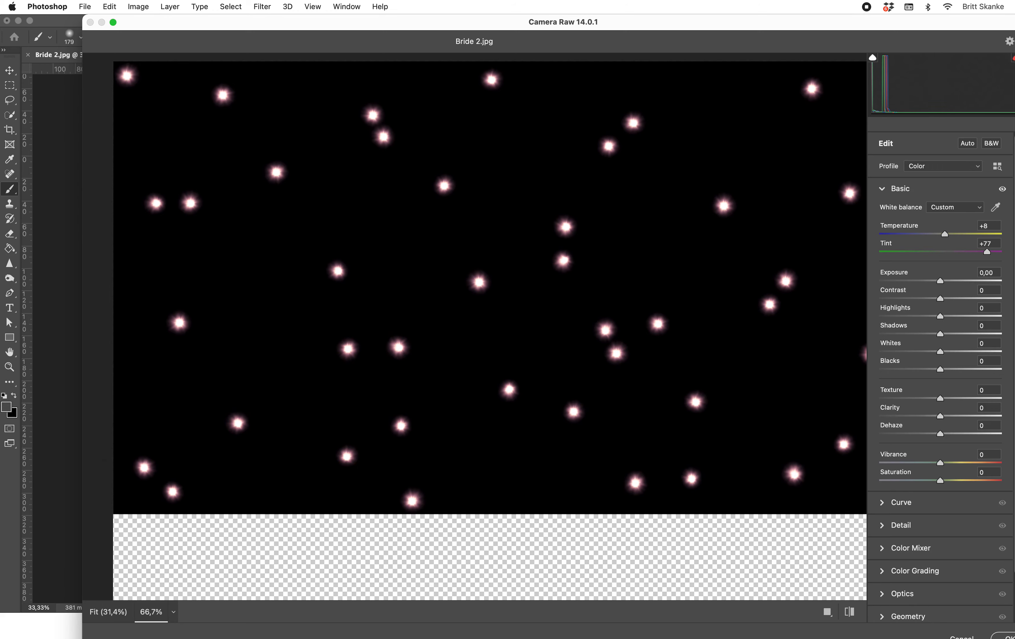
left_click(1005, 637)
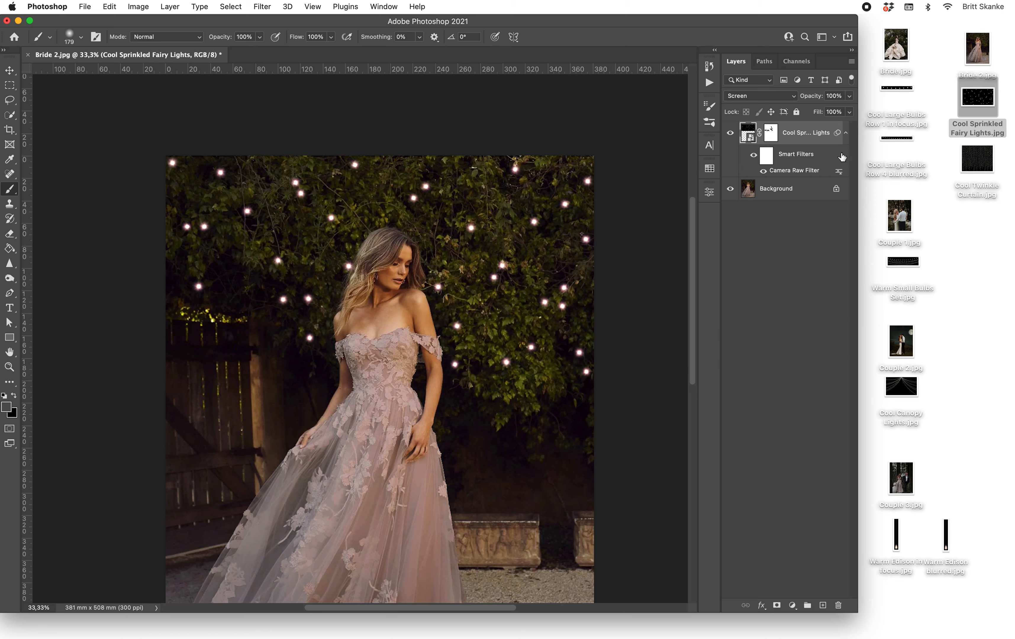
Step: Delete the Cool Sprinkled Fairy Lights layer and place Cool Twinkle Curtain.jpg over the bride photo
left_click_drag(822, 135, 839, 606)
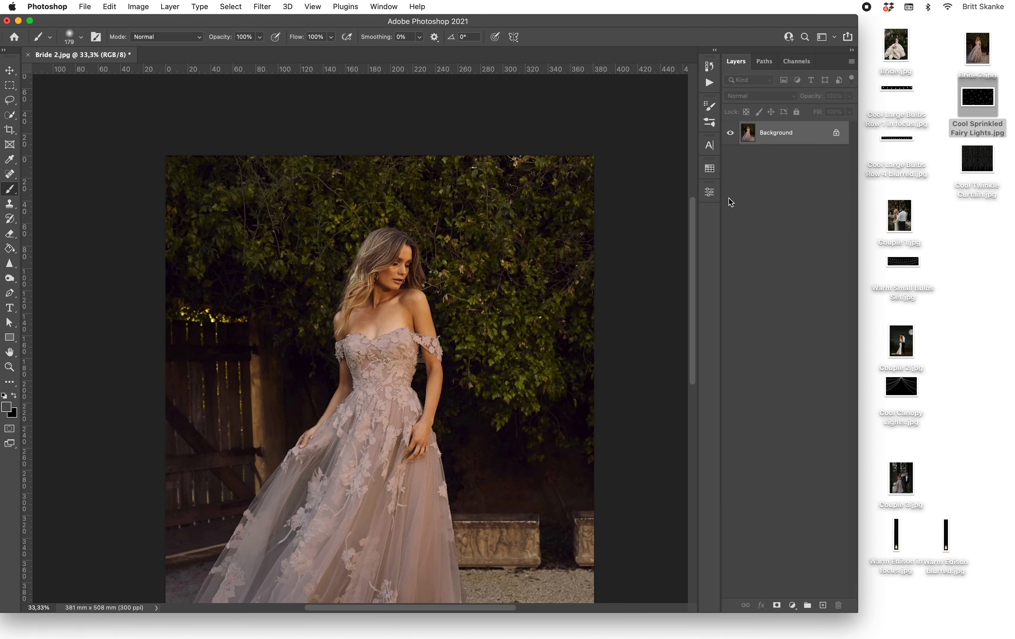
left_click_drag(984, 160, 429, 300)
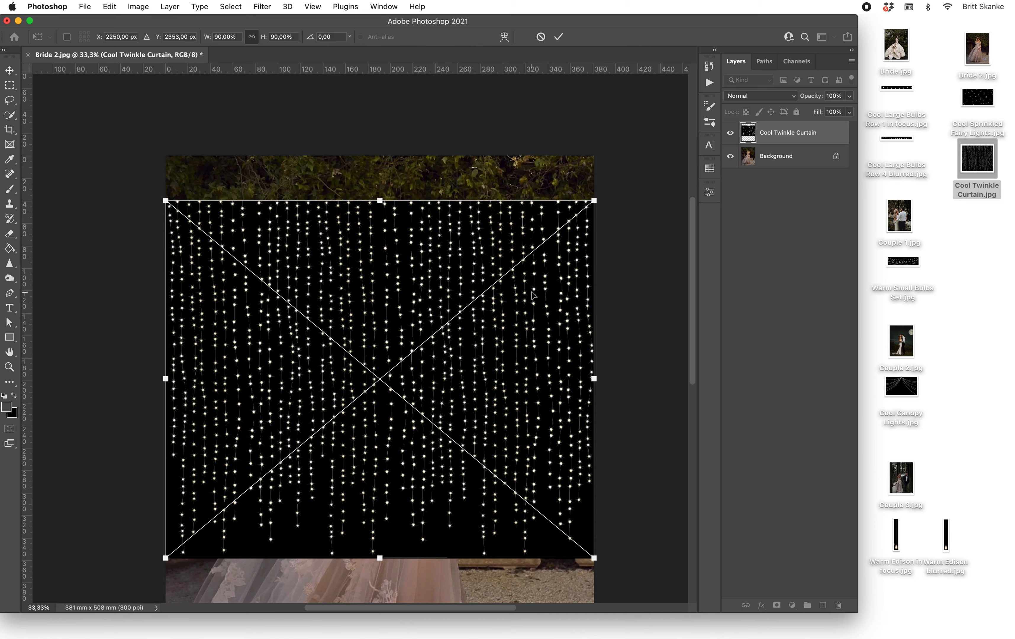
Step: Align the twinkle curtain overlay with the photo's top edge and set its blend mode to Screen
key("super+minus")
key("super+minus")
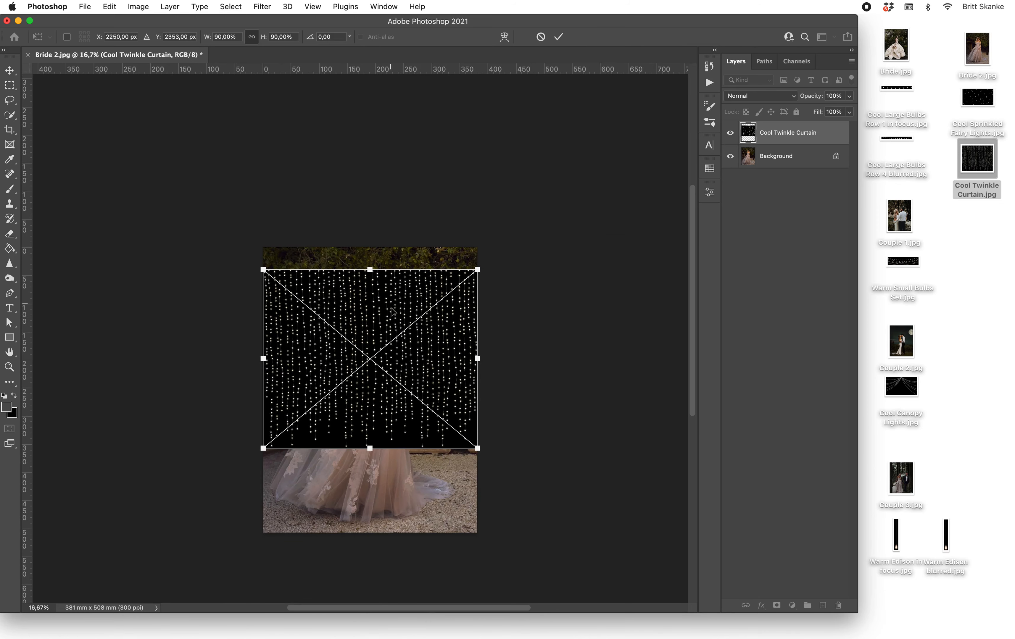
left_click_drag(347, 305, 358, 282)
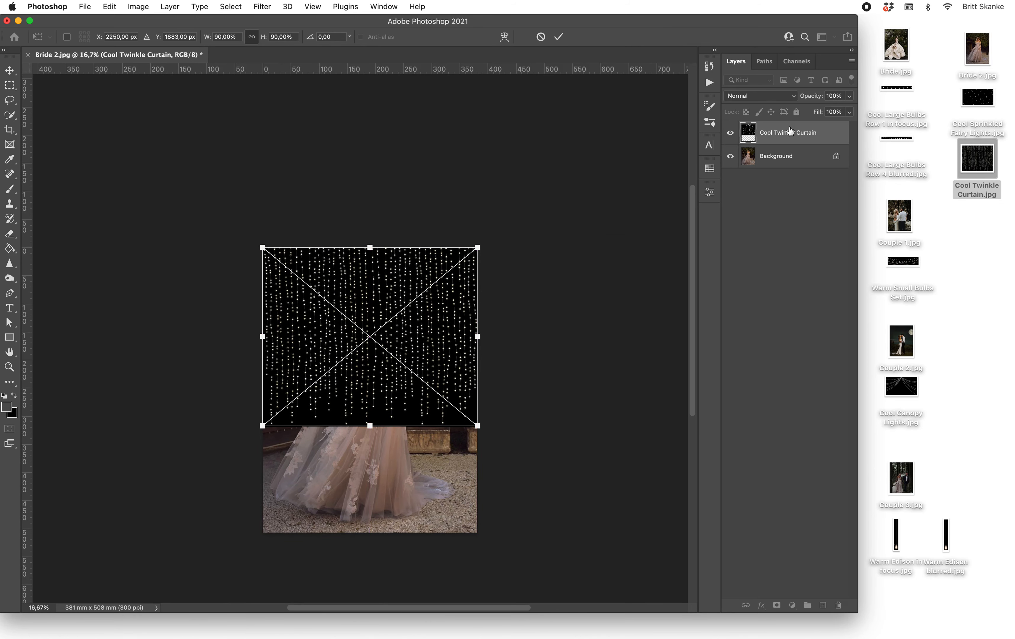
left_click(793, 96)
left_click(753, 195)
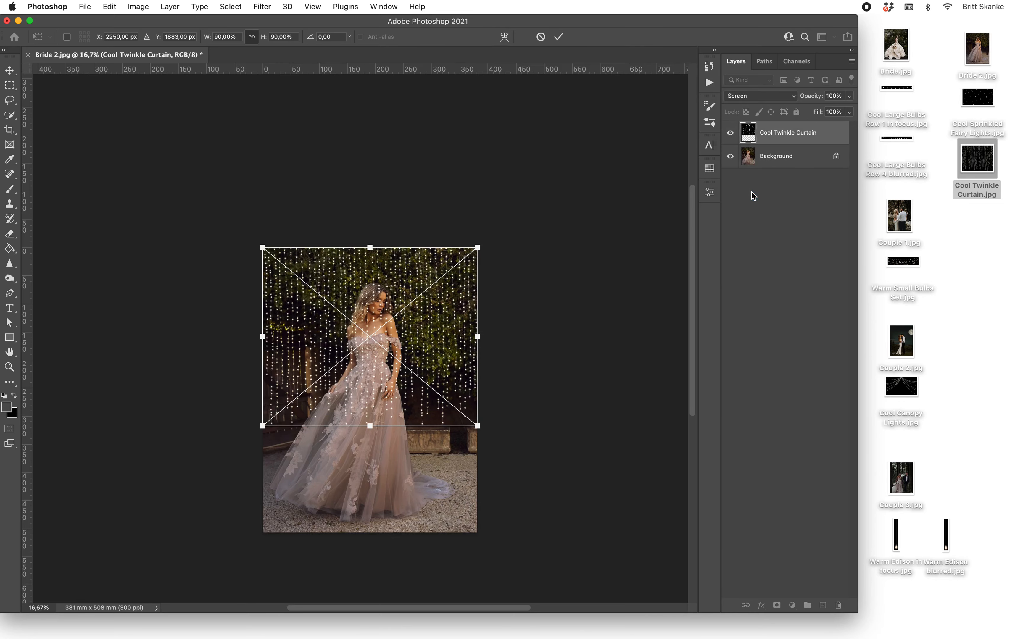
Step: Enlarge the twinkle curtain to about 210.81% from the photo's left edge and shift it up to a Y position of 0 px
left_click_drag(478, 336, 693, 320)
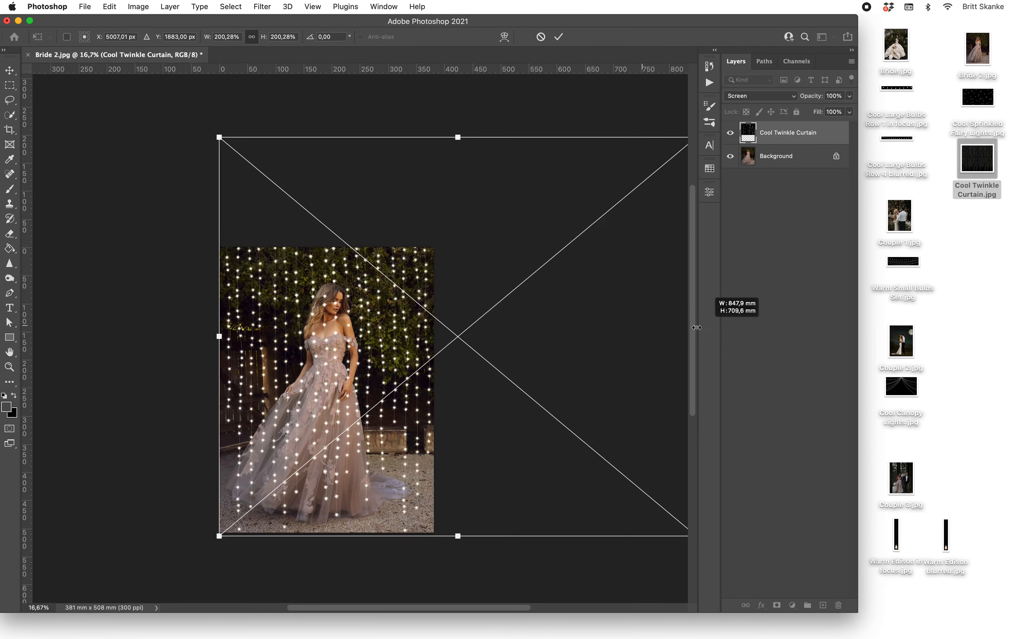
left_click_drag(348, 360, 347, 279)
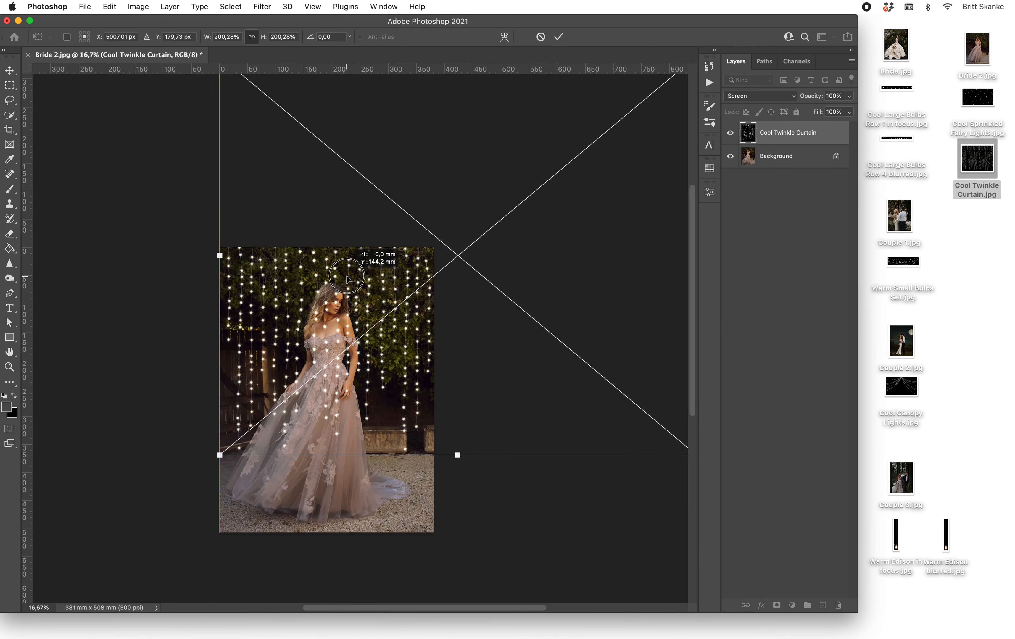
scroll(344, 281, "right", 5)
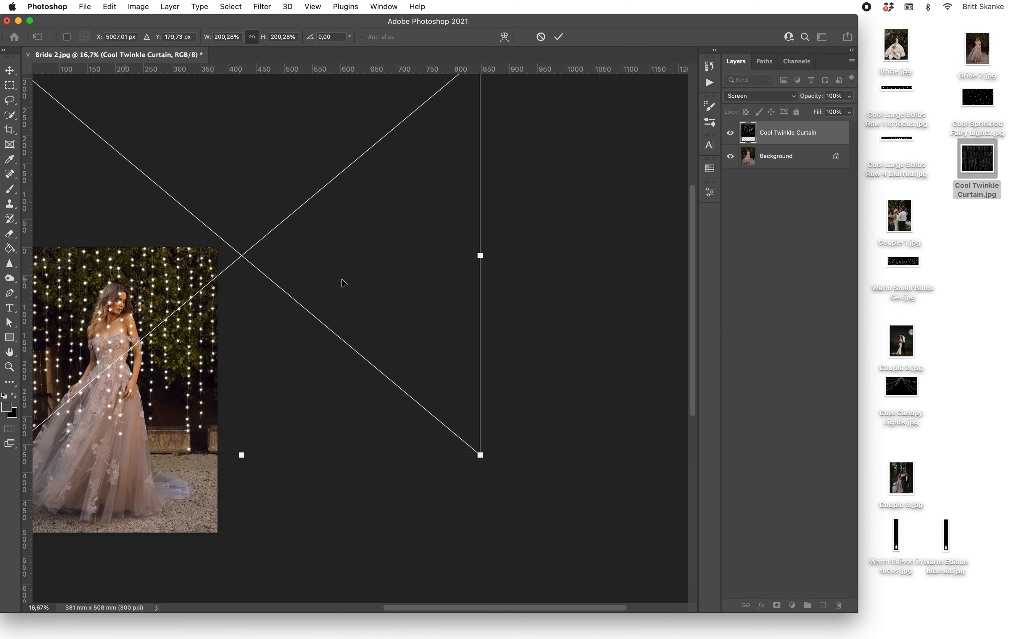
left_click_drag(481, 256, 505, 254)
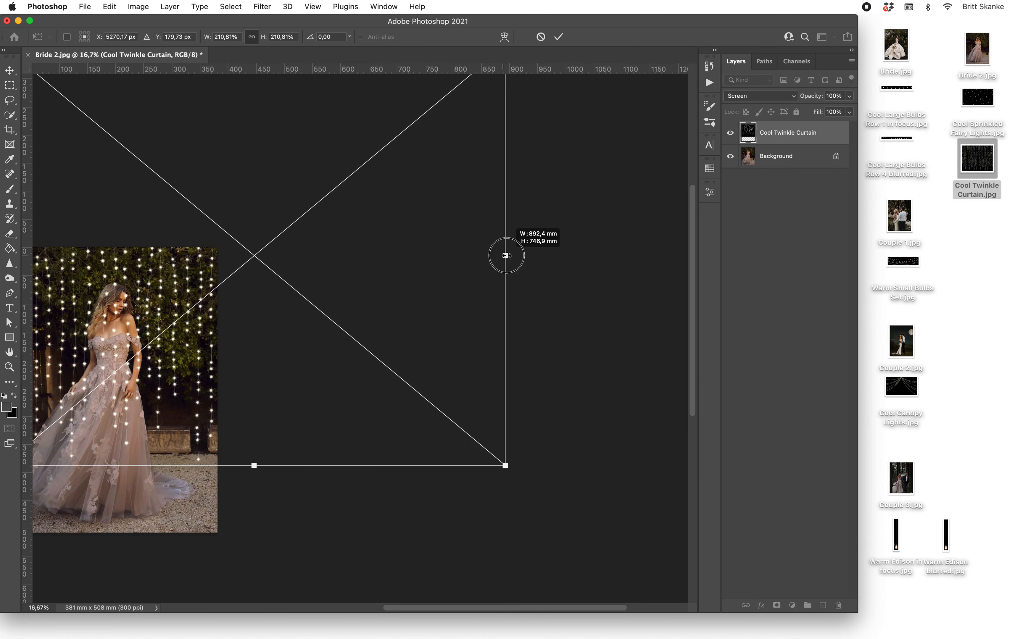
scroll(275, 287, "left", 2)
scroll(275, 287, "left", 1)
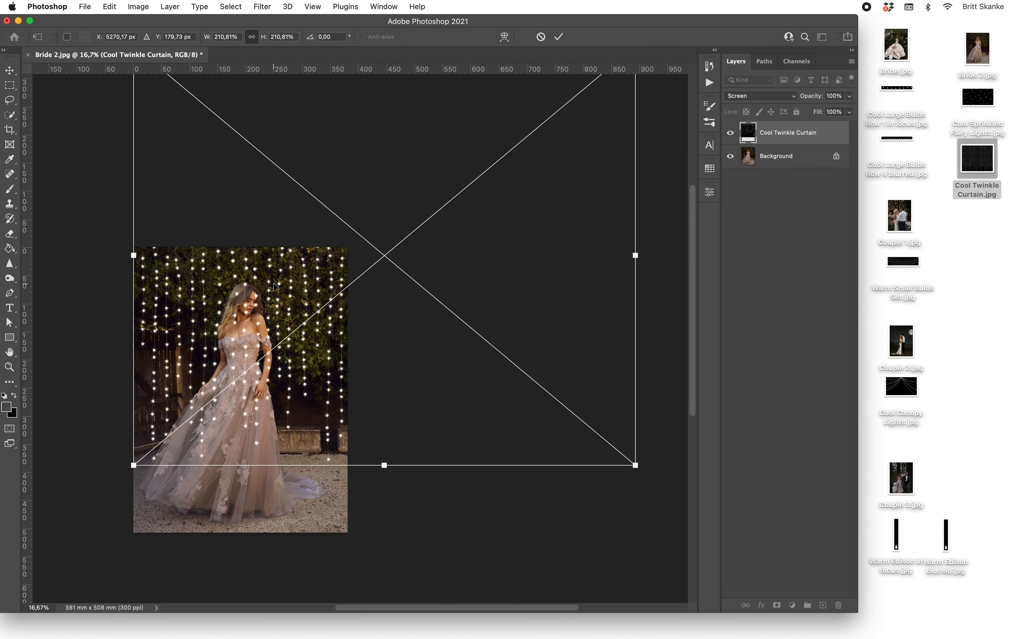
left_click_drag(248, 296, 247, 287)
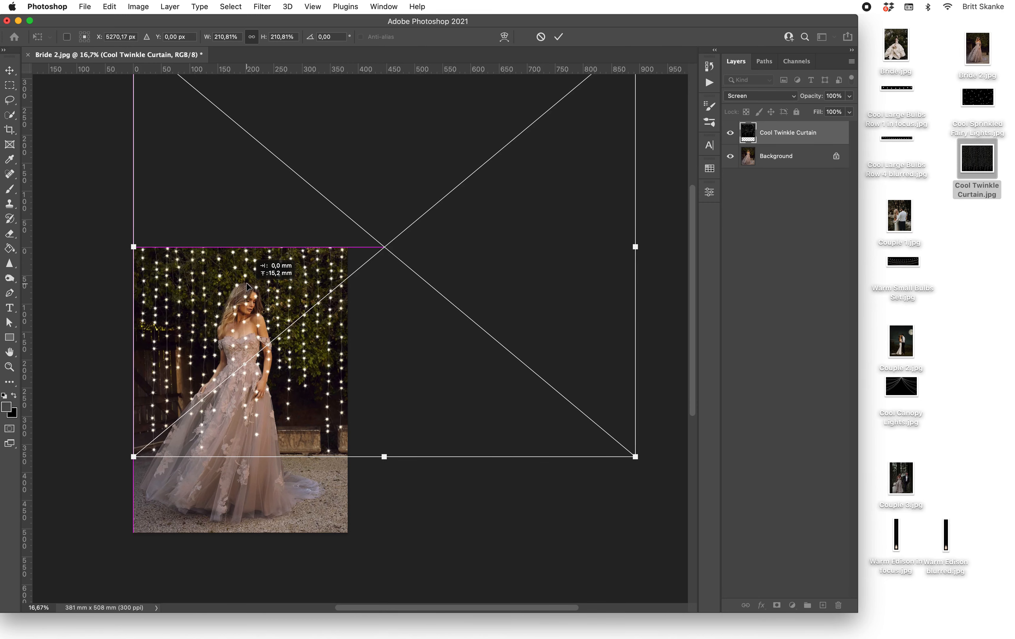
left_click(559, 36)
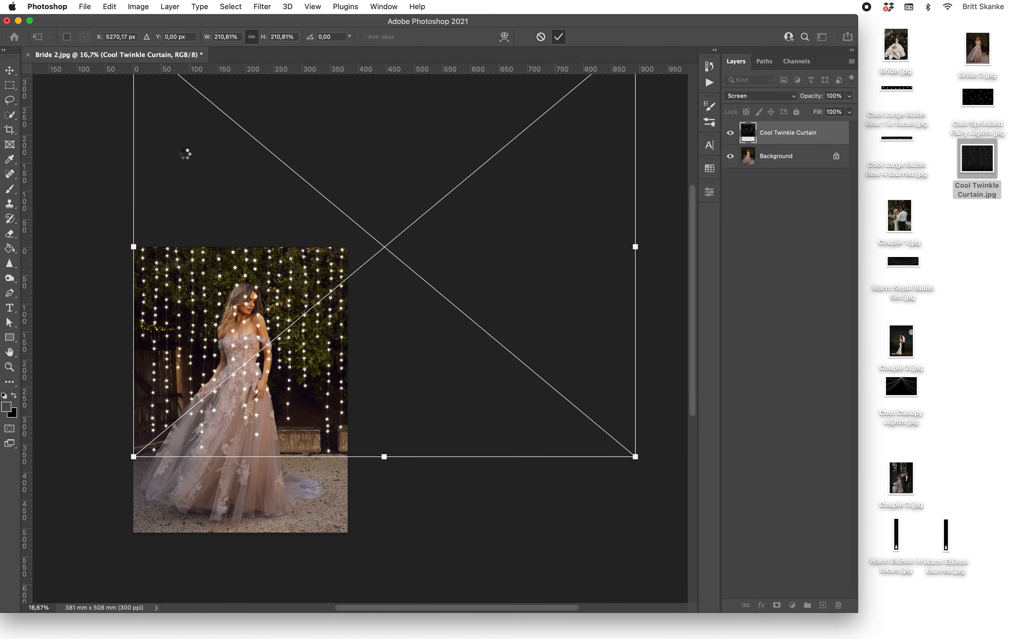
Step: Examine how the curtain lights fall across the bride, the fence and the hedge
scroll(127, 150, "left", 5)
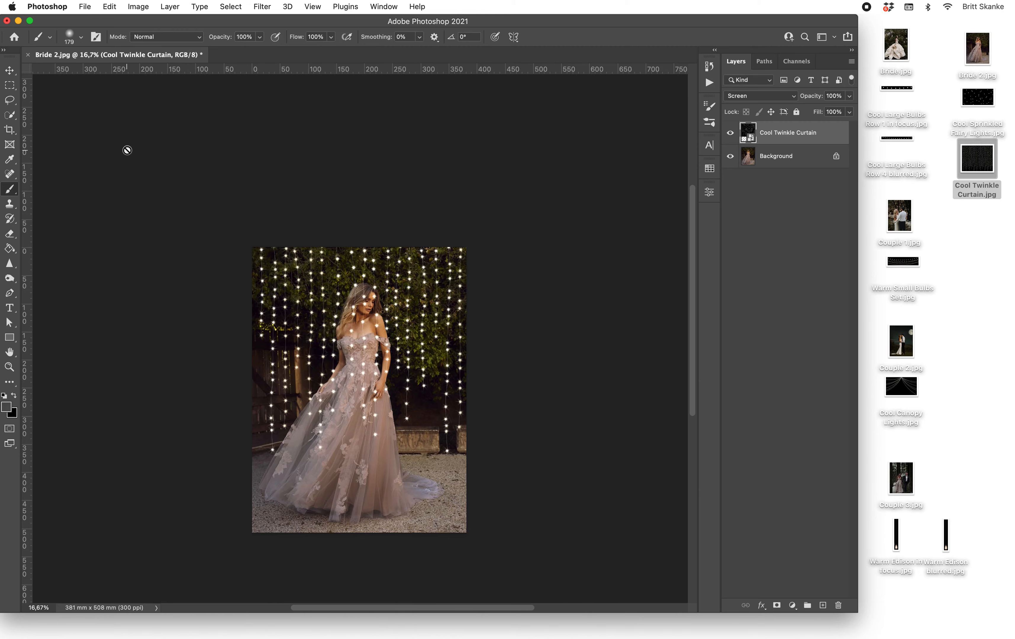
key("super+plus")
key("super+plus")
key("super+plus")
key("super+plus")
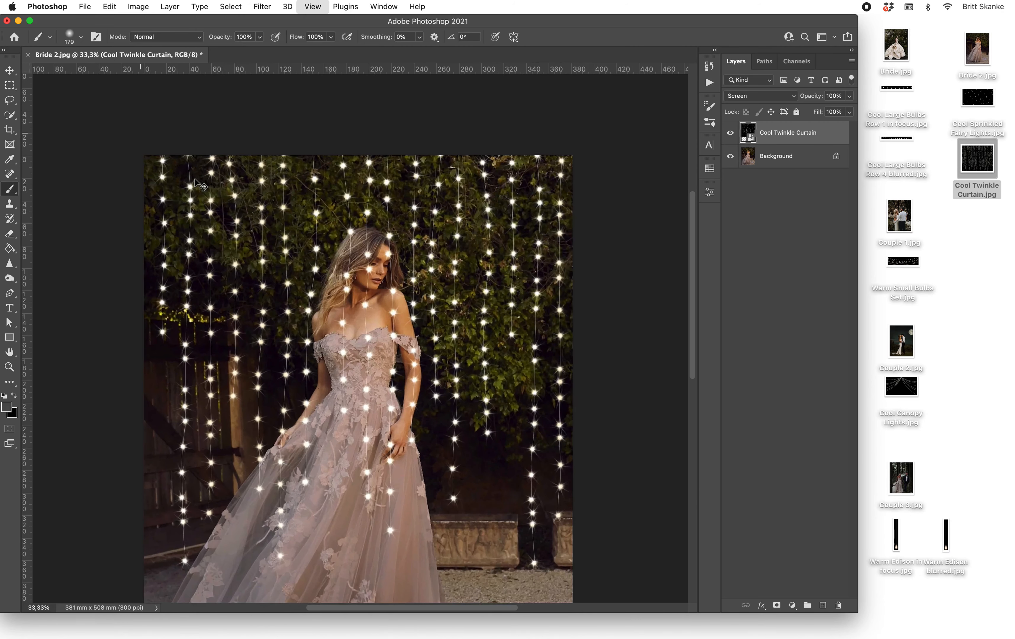
scroll(270, 365, "left", 4)
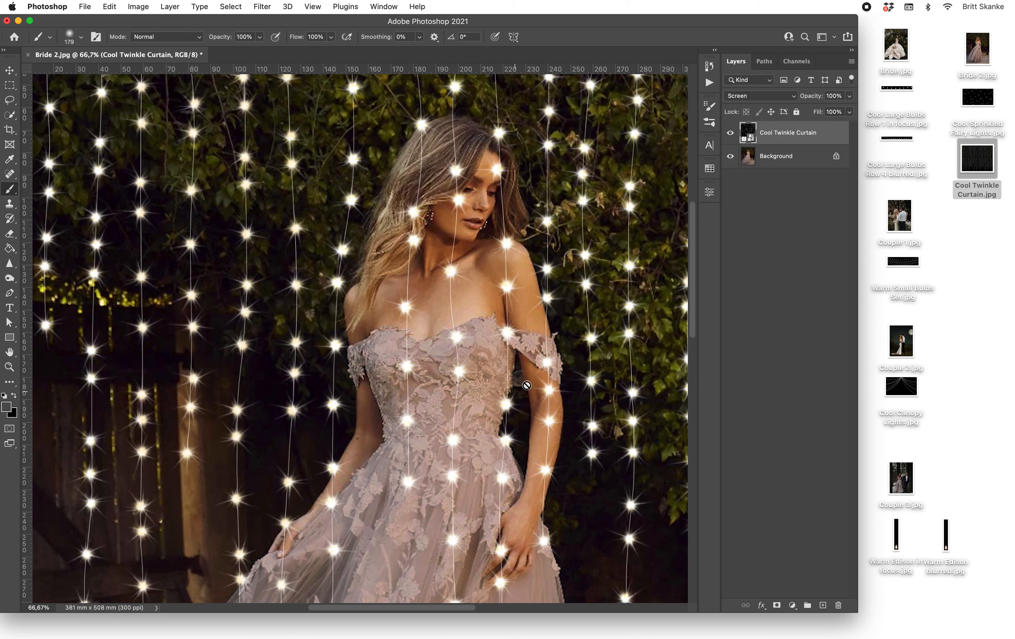
scroll(533, 341, "right", 5)
scroll(532, 341, "down", 2)
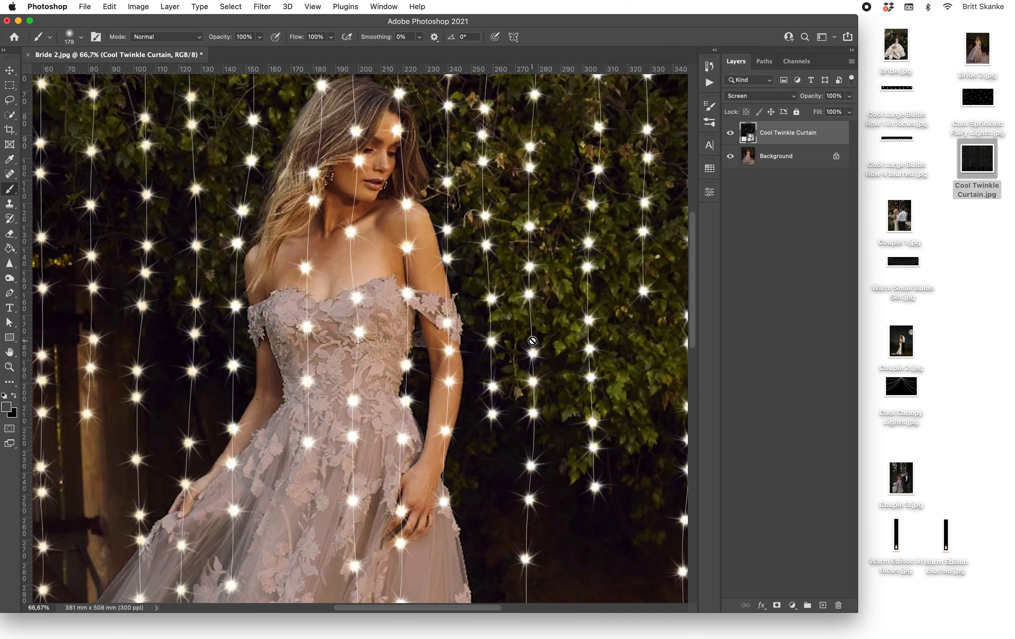
scroll(464, 291, "up", 5)
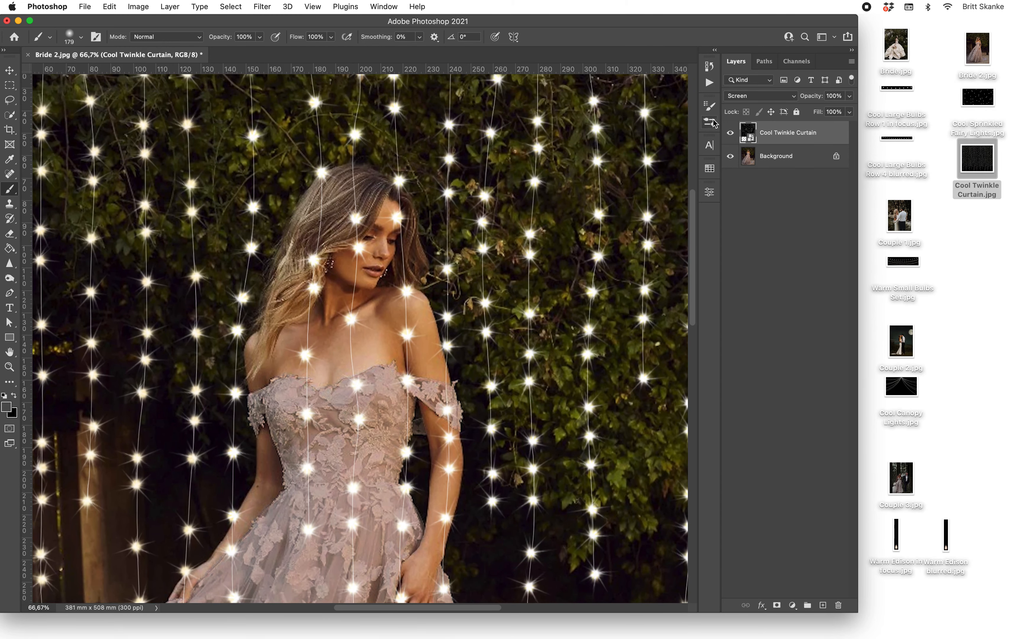
Step: Add a layer mask to the Cool Twinkle Curtain layer and make the mask active for painting
left_click(792, 607)
left_click(777, 606)
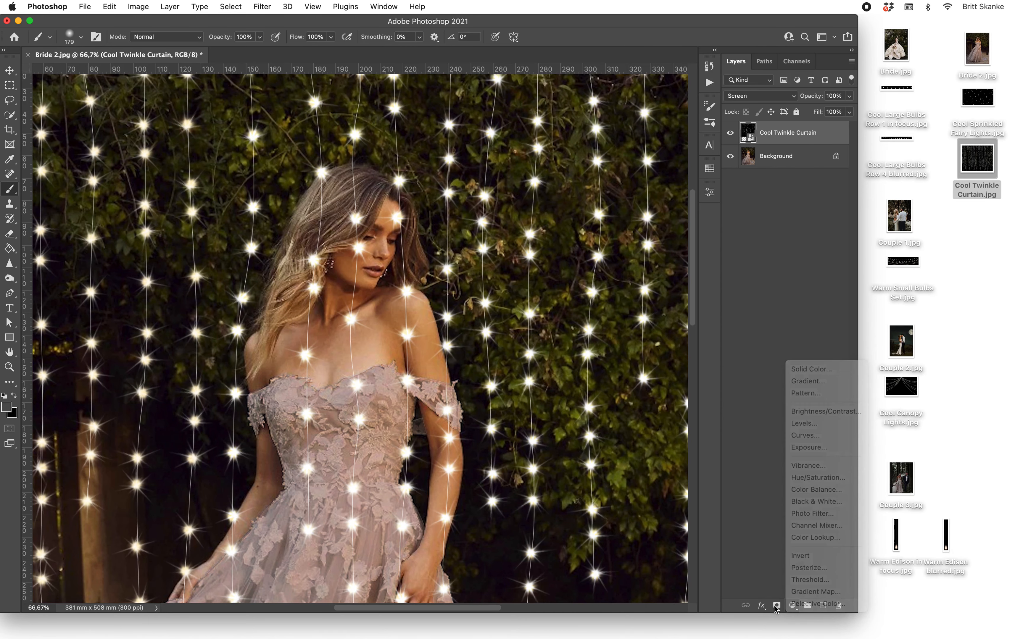
left_click(777, 606)
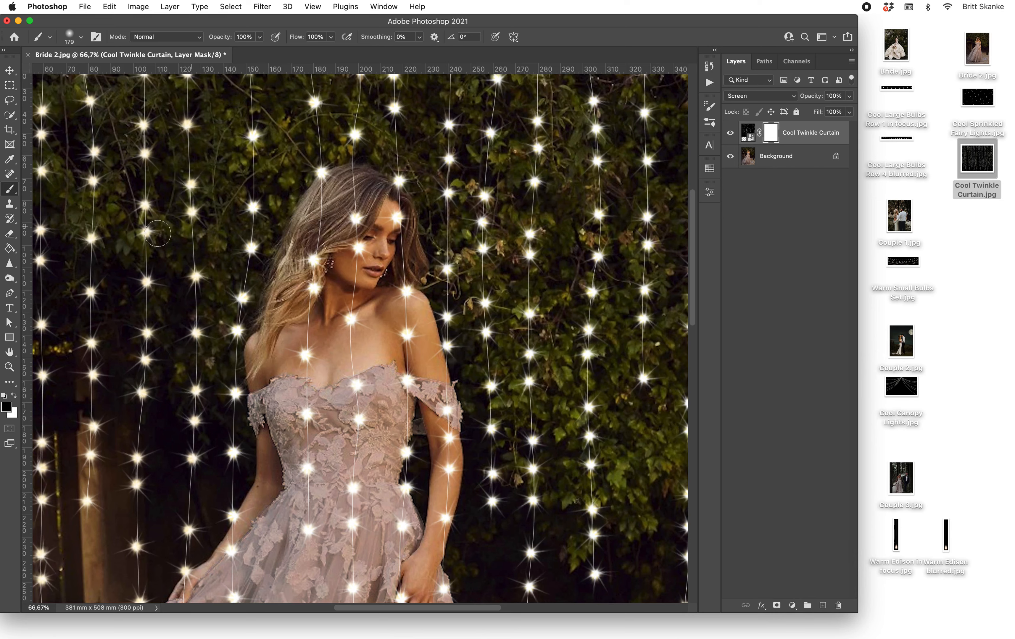
left_click(771, 135)
Step: Mask out the curtain lights over the bride's face, chest and the front of her dress with the 179 px brush
mouse_move(364, 326)
left_mouse_down()
mouse_move(366, 231)
mouse_move(357, 193)
mouse_move(330, 196)
mouse_move(301, 384)
mouse_move(302, 509)
mouse_move(327, 525)
mouse_move(359, 410)
mouse_move(375, 256)
mouse_move(377, 334)
mouse_move(407, 319)
mouse_move(404, 309)
mouse_move(400, 432)
left_mouse_up()
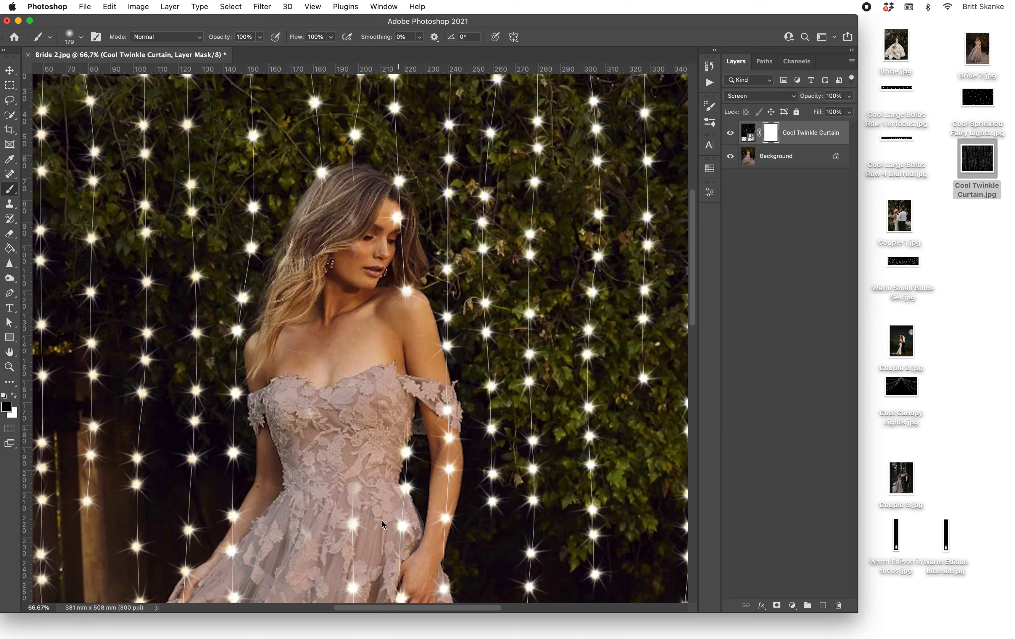
mouse_move(398, 528)
left_mouse_down()
mouse_move(336, 525)
mouse_move(342, 572)
mouse_move(373, 596)
mouse_move(401, 591)
mouse_move(368, 563)
left_mouse_up()
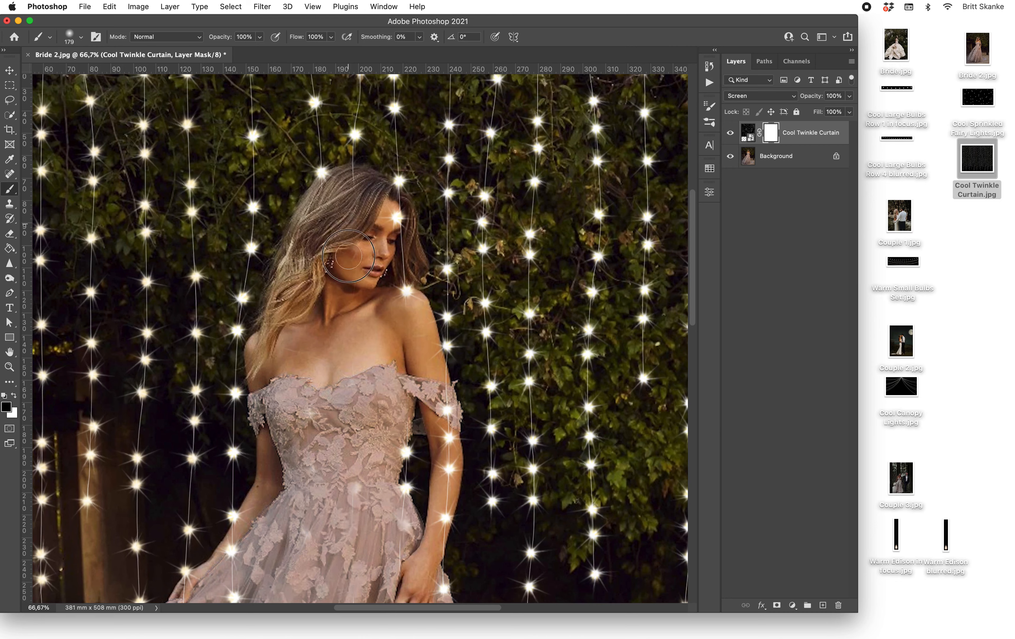
mouse_move(361, 238)
left_mouse_down()
mouse_move(395, 223)
mouse_move(394, 263)
left_mouse_up()
Step: Reduce the brush to 54 px and mask out the lights and strings over the bride's hair and shoulder
key("super+plus")
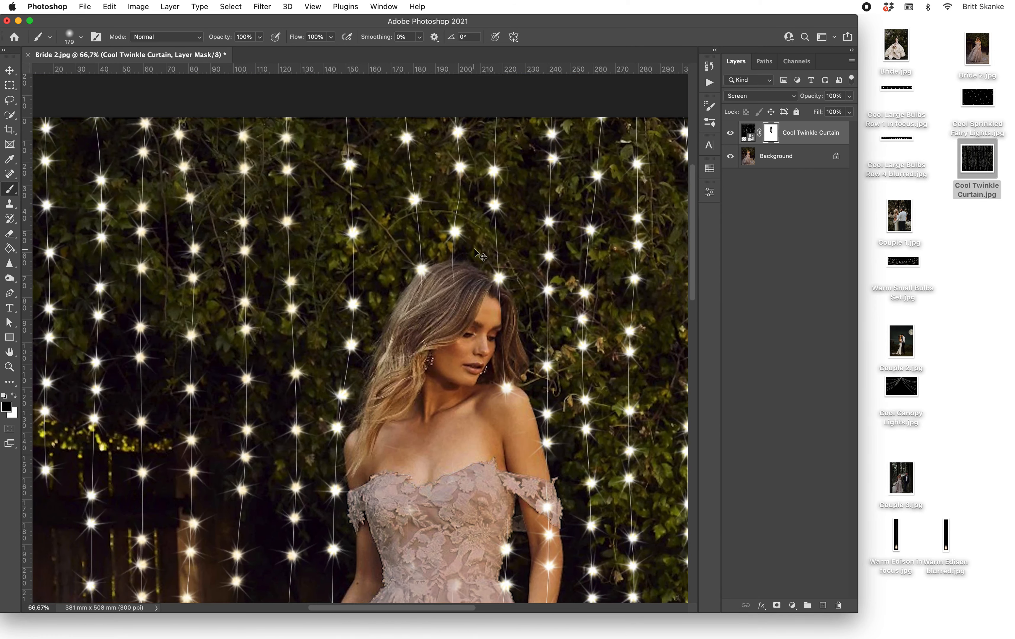
scroll(474, 248, "up", 10)
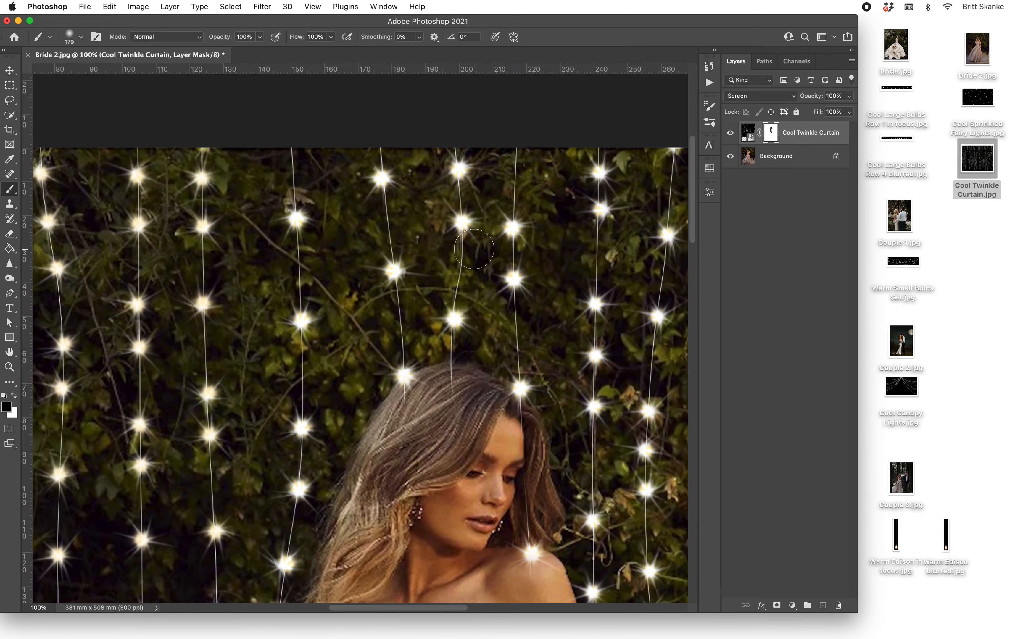
left_click_drag(467, 444, 435, 444)
left_click_drag(417, 385, 415, 381)
mouse_move(452, 368)
left_mouse_down()
mouse_move(449, 401)
mouse_move(451, 374)
left_mouse_up()
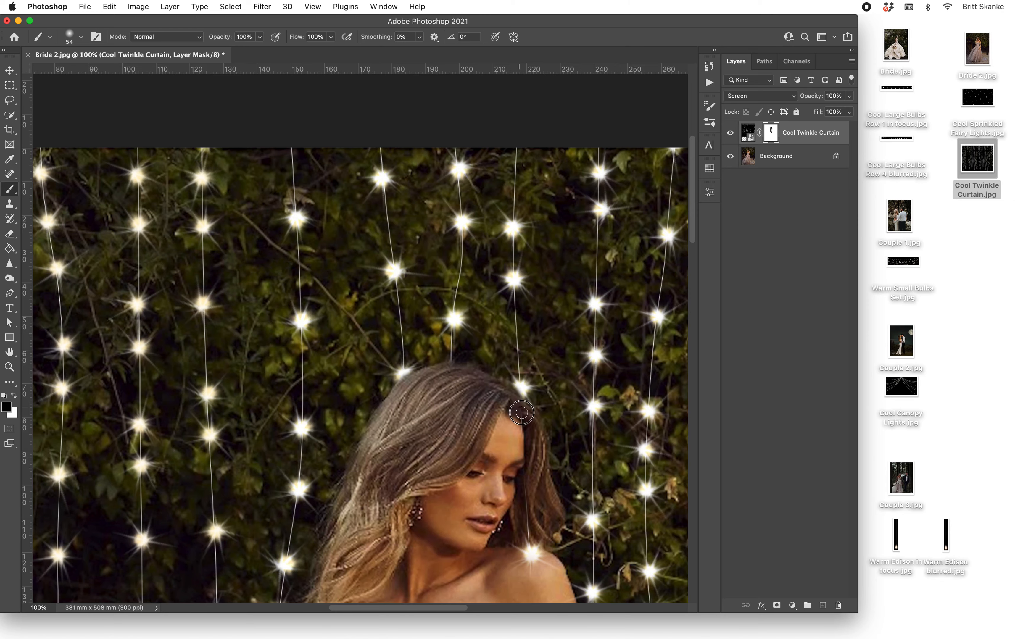
left_click_drag(522, 412, 525, 554)
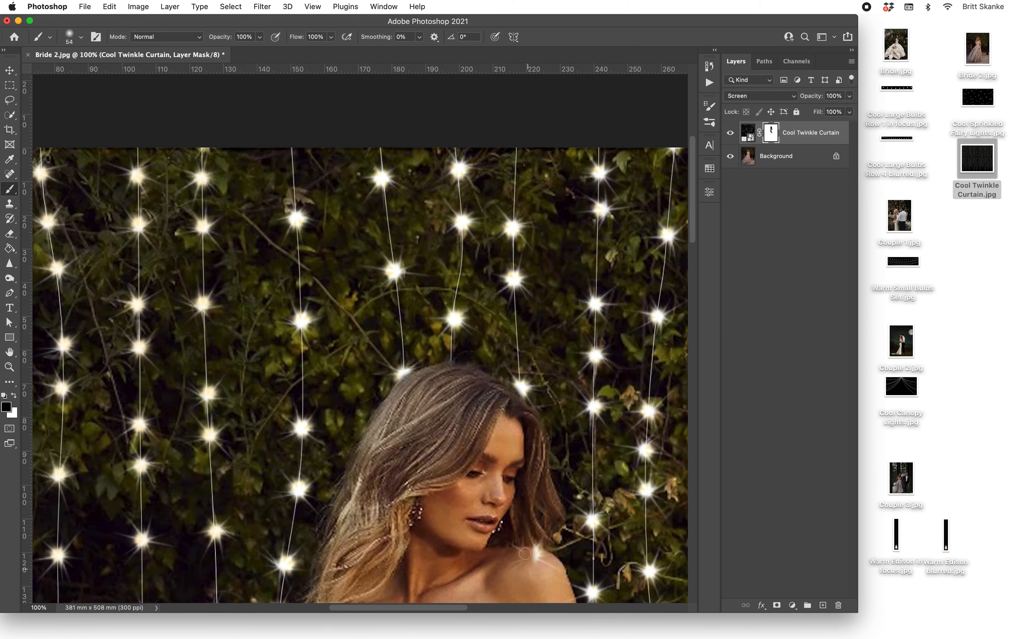
Step: Mask out the curtain lights and string over the bride's bare shoulder, upper arm and lace sleeve
scroll(491, 470, "down", 5)
scroll(490, 469, "right", 2)
mouse_move(495, 427)
left_mouse_down()
mouse_move(486, 411)
mouse_move(488, 440)
mouse_move(485, 404)
mouse_move(514, 478)
mouse_move(512, 460)
mouse_move(521, 467)
mouse_move(528, 511)
left_mouse_up()
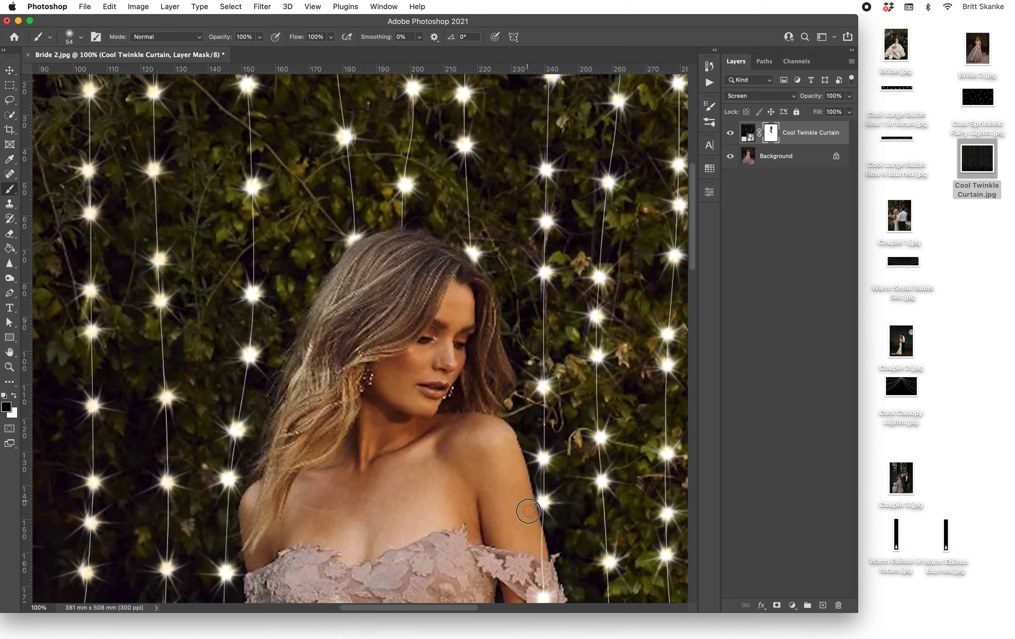
scroll(508, 529, "down", 5)
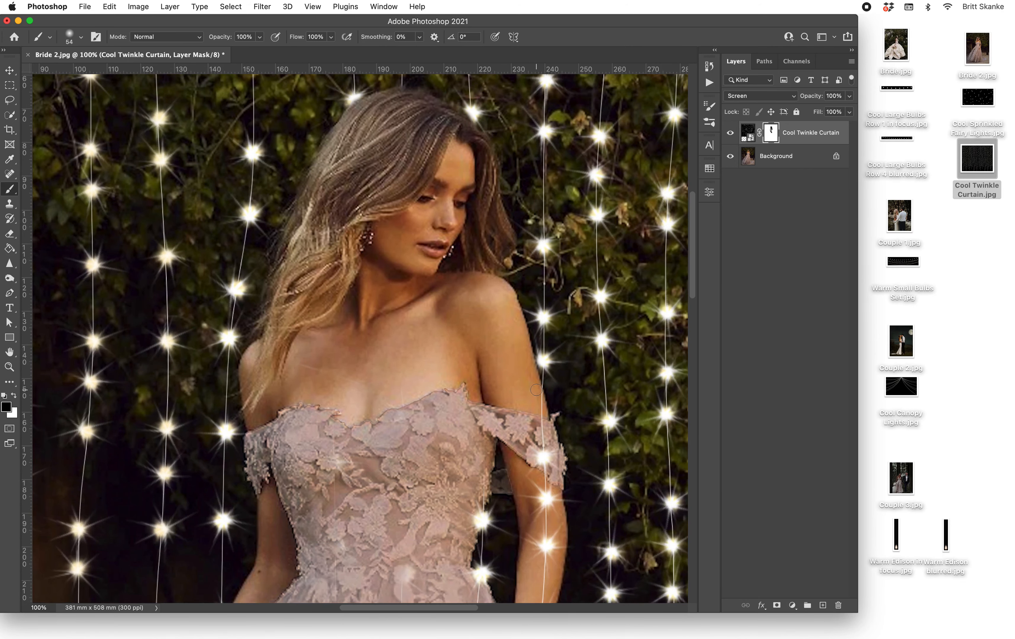
mouse_move(536, 390)
left_mouse_down()
mouse_move(542, 502)
mouse_move(538, 392)
left_mouse_up()
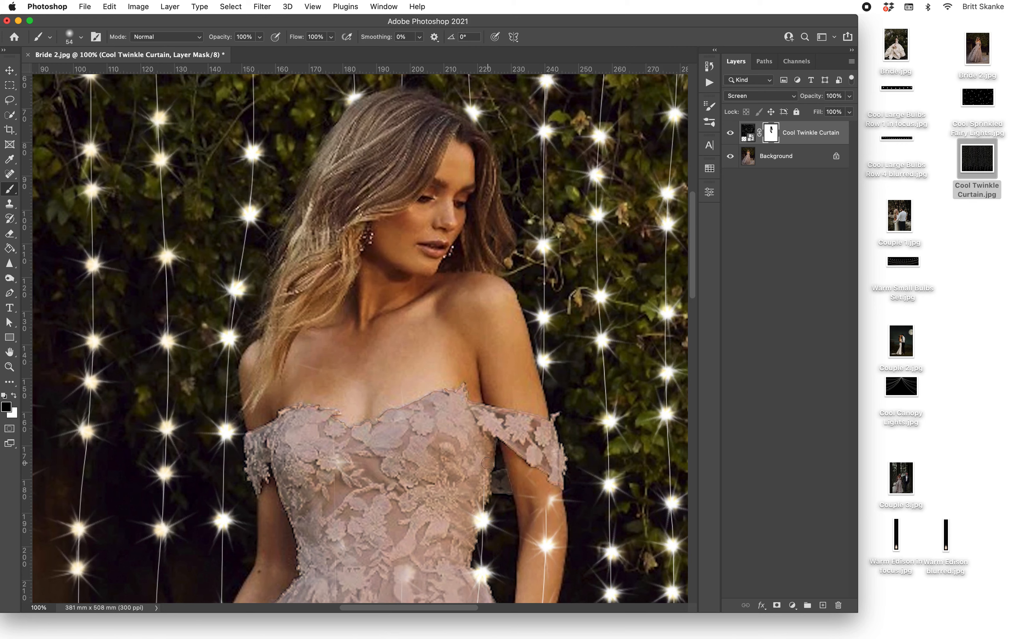
Step: Mask out the lights and string overlapping the dress's waist edge and the bride's arm around the elbow
left_click_drag(487, 463, 485, 500)
mouse_move(480, 508)
left_mouse_down()
mouse_move(473, 531)
mouse_move(477, 511)
left_mouse_up()
scroll(486, 508, "down", 3)
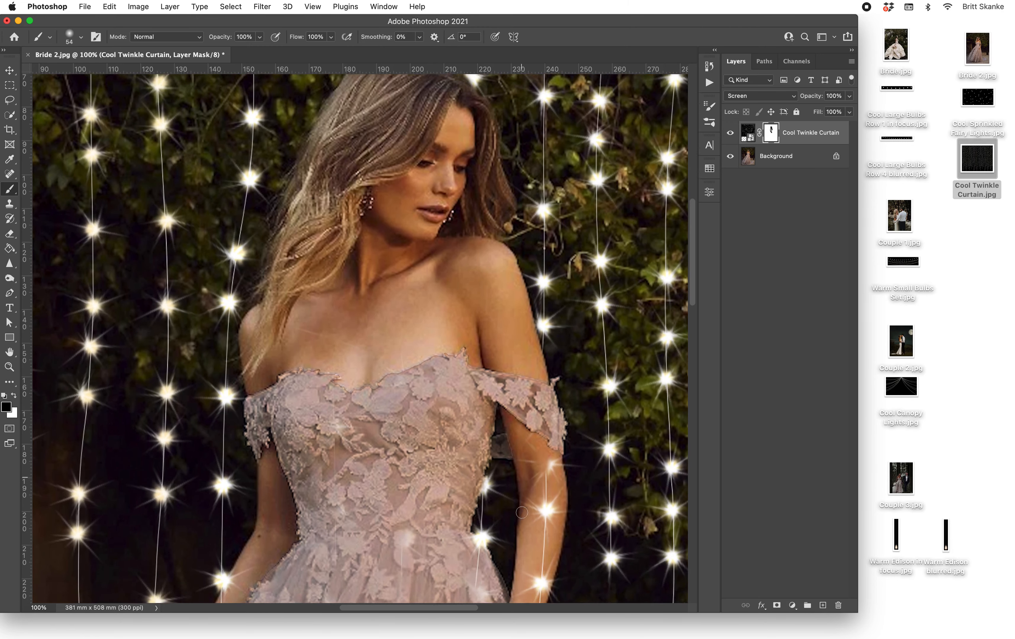
mouse_move(528, 447)
left_mouse_down()
mouse_move(540, 511)
mouse_move(541, 458)
mouse_move(558, 449)
mouse_move(558, 509)
mouse_move(550, 487)
mouse_move(546, 504)
mouse_move(528, 488)
left_mouse_up()
mouse_move(481, 538)
left_mouse_down()
mouse_move(473, 529)
mouse_move(484, 546)
mouse_move(471, 524)
mouse_move(477, 576)
left_mouse_up()
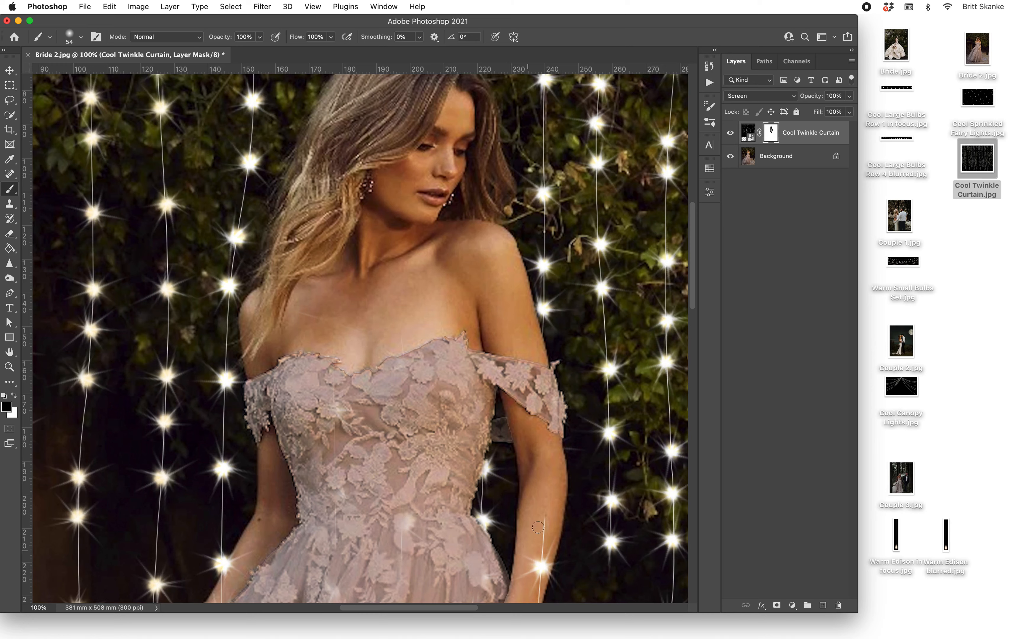
Step: Mask out the string and lights over the bride's forearm, wrist and the skirt edge beside her hand
mouse_move(546, 513)
left_mouse_down()
mouse_move(532, 586)
mouse_move(535, 564)
mouse_move(525, 568)
mouse_move(562, 555)
mouse_move(556, 577)
left_mouse_up()
scroll(556, 576, "down", 5)
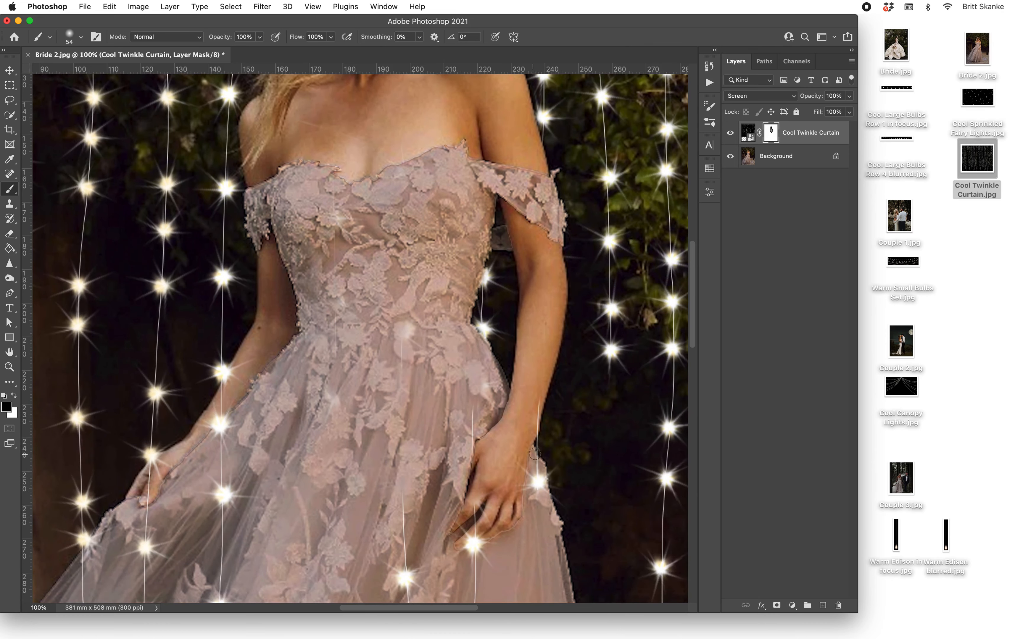
left_click_drag(538, 404, 533, 432)
mouse_move(534, 460)
left_mouse_down()
mouse_move(532, 498)
mouse_move(516, 480)
mouse_move(541, 487)
left_mouse_up()
Step: Touch up the mask along the dress's waist edge, switching the paint colour to white to restore the light beside it
scroll(541, 486, "up", 2)
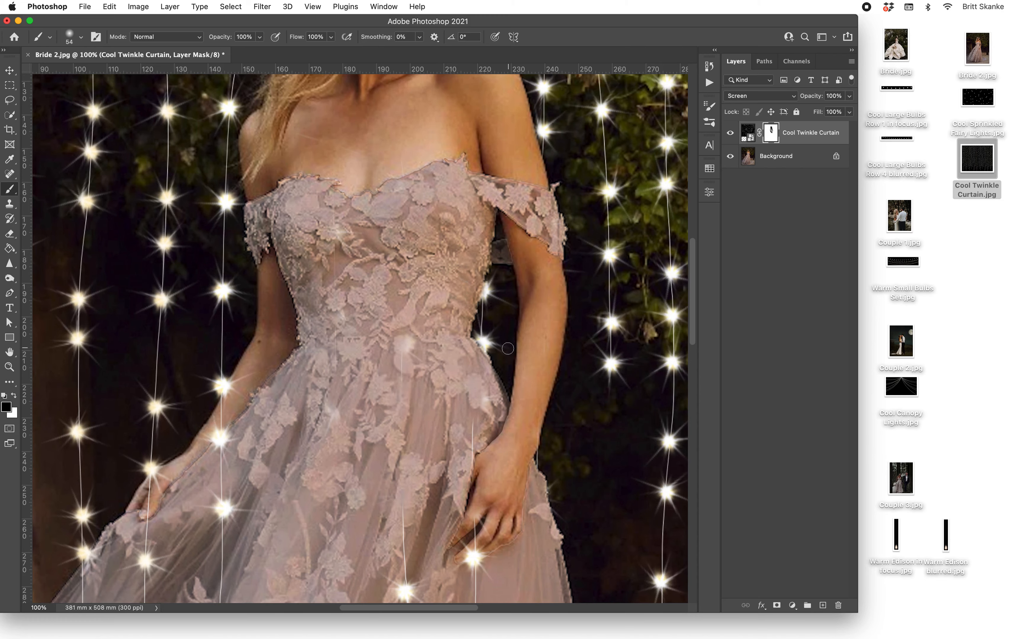
left_click_drag(486, 353, 478, 353)
left_click(15, 397)
mouse_move(489, 346)
left_mouse_down()
mouse_move(479, 338)
mouse_move(487, 344)
left_mouse_up()
key("super+minus")
key("super+minus")
key("super+minus")
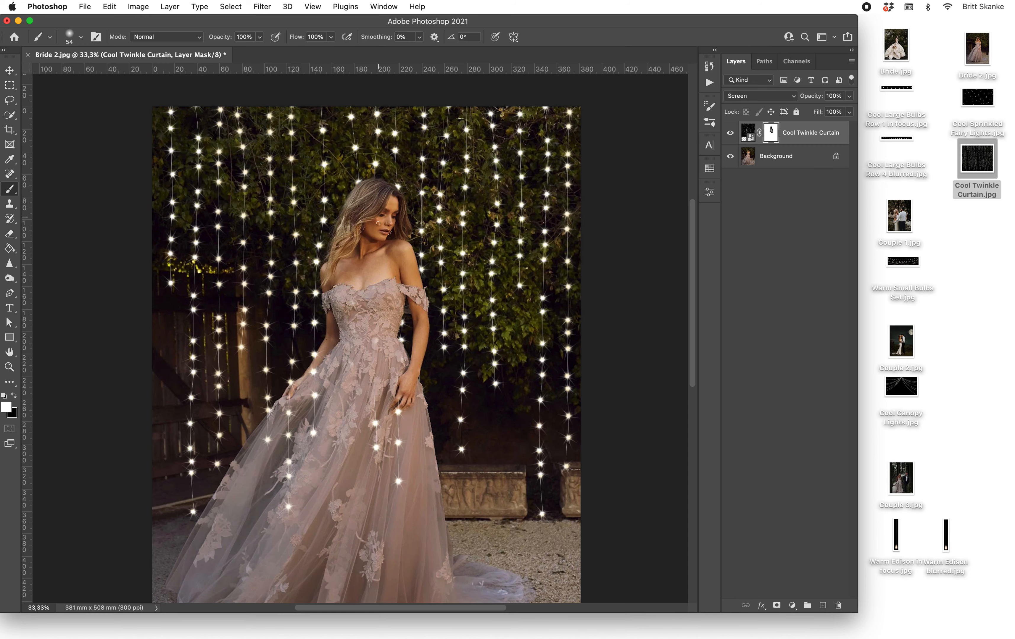
scroll(562, 281, "left", 3)
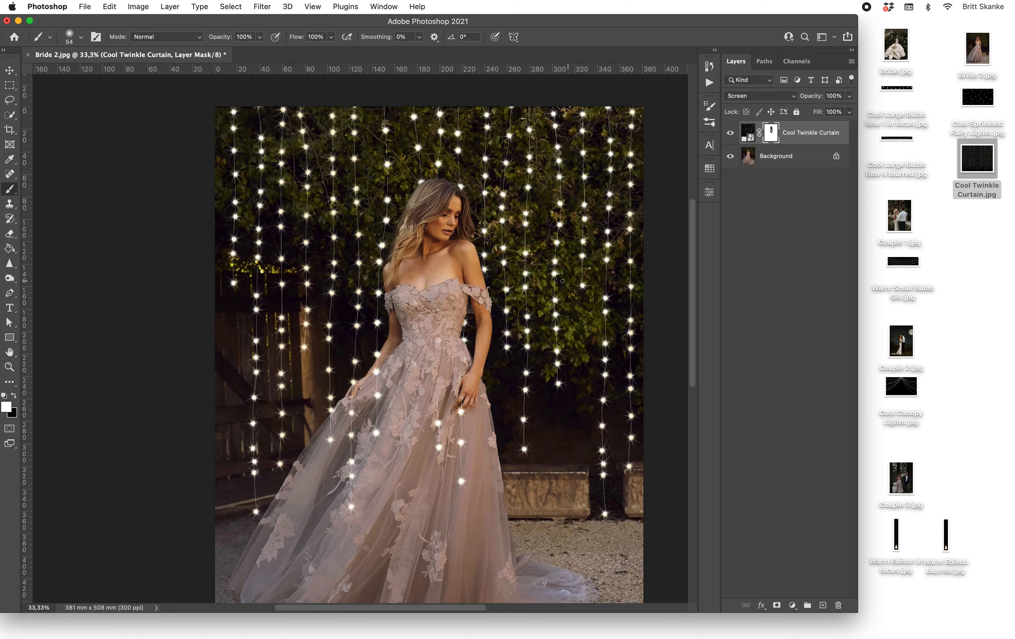